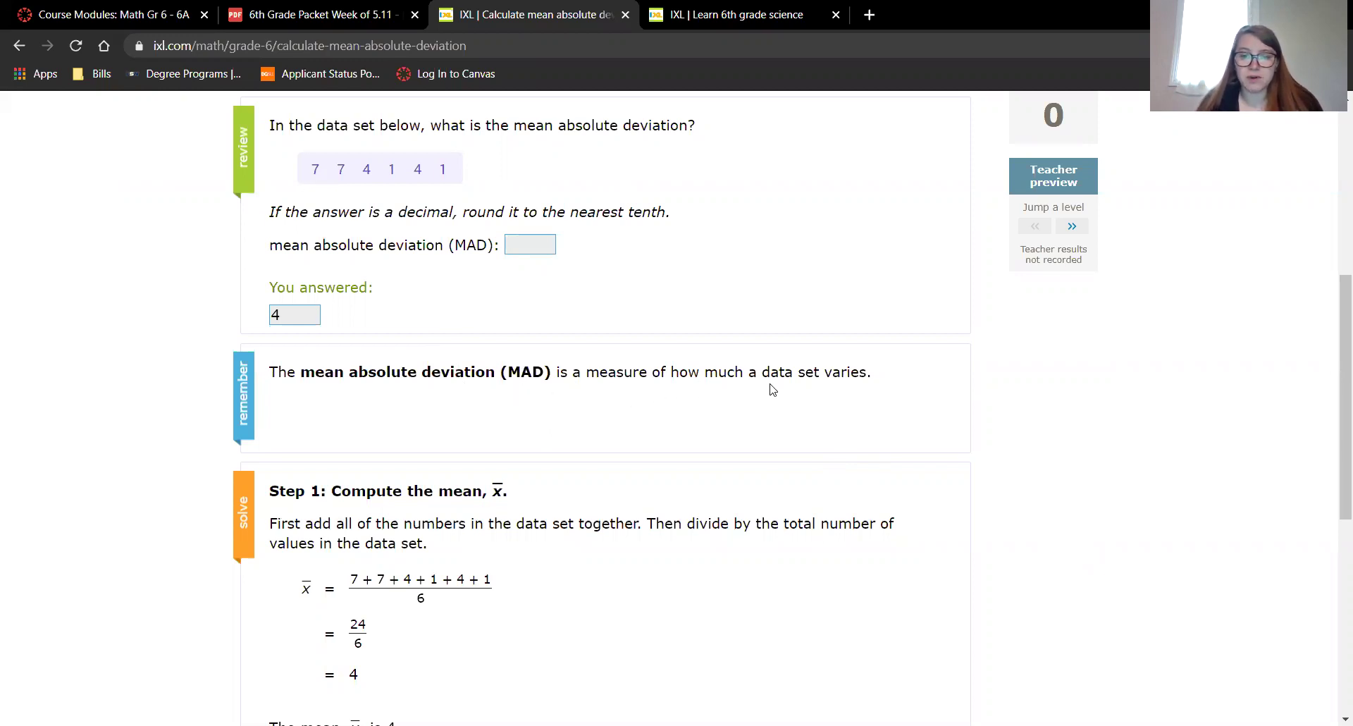
Step: Read through the worked mean absolute deviation solution and highlight the words "absolute value" in Step 2
scroll(920, 443, down, 4)
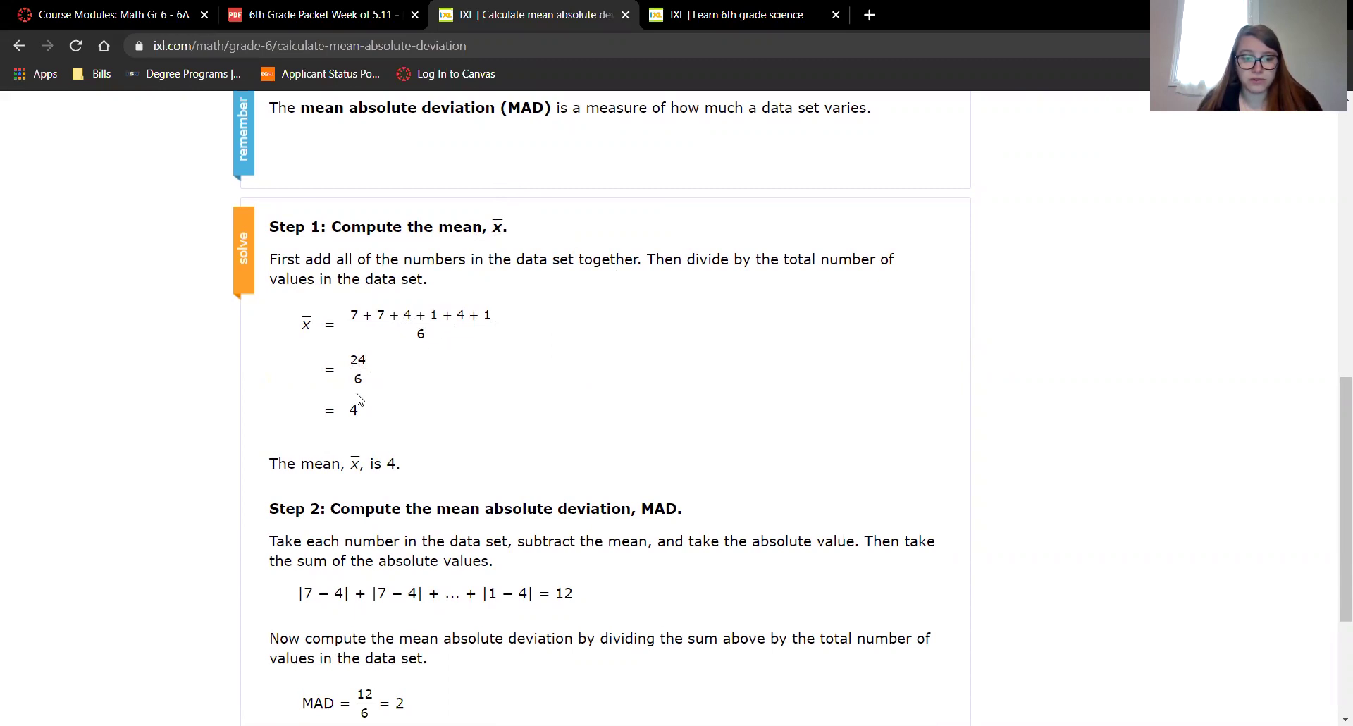
scroll(386, 414, down, 3)
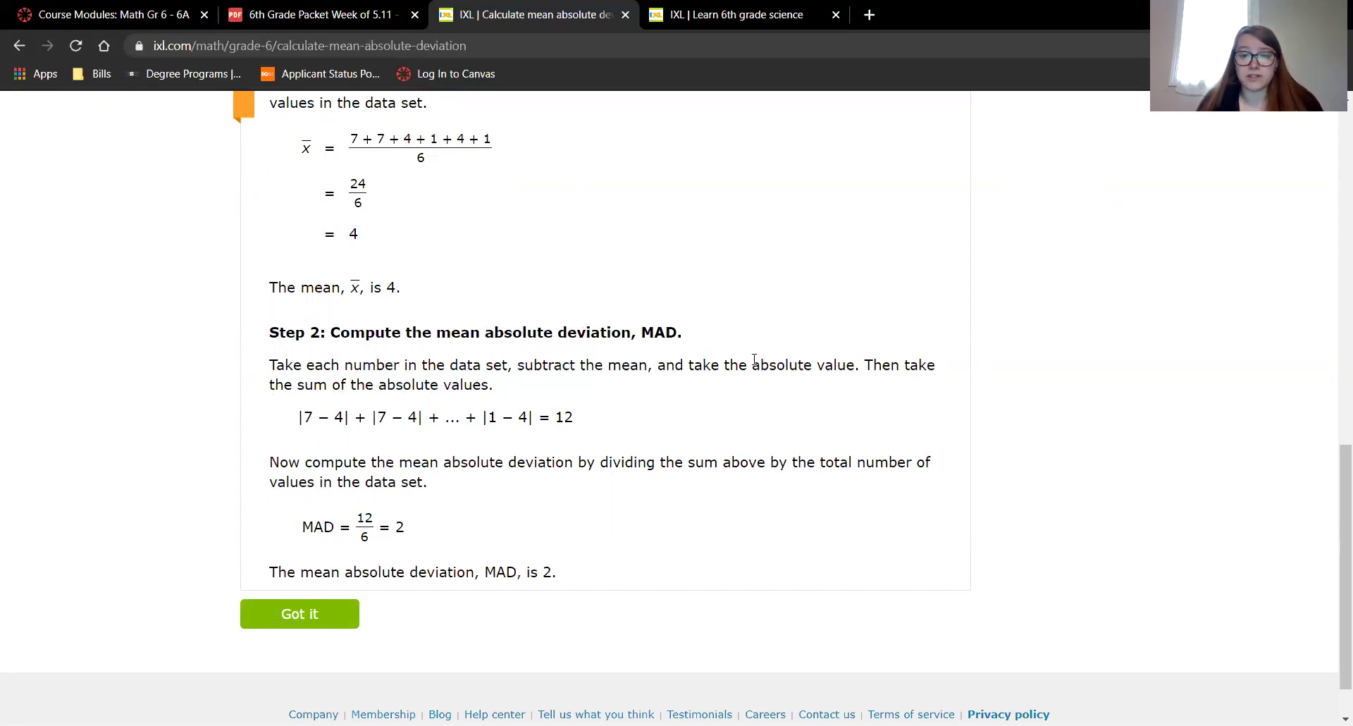
drag(752, 363, 855, 363)
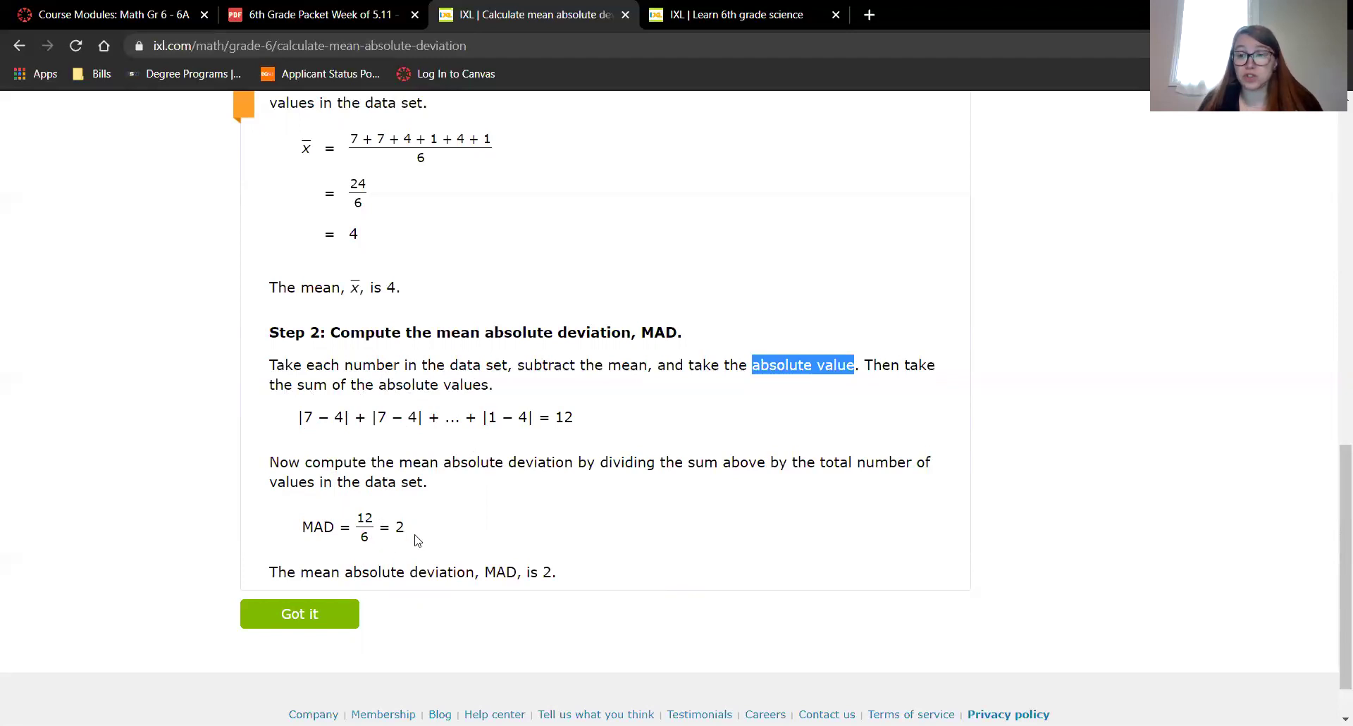
Step: Switch to the 6th Grade Packet PDF and bring the Mean Absolute Deviation worksheet's problem tables into view
click(288, 10)
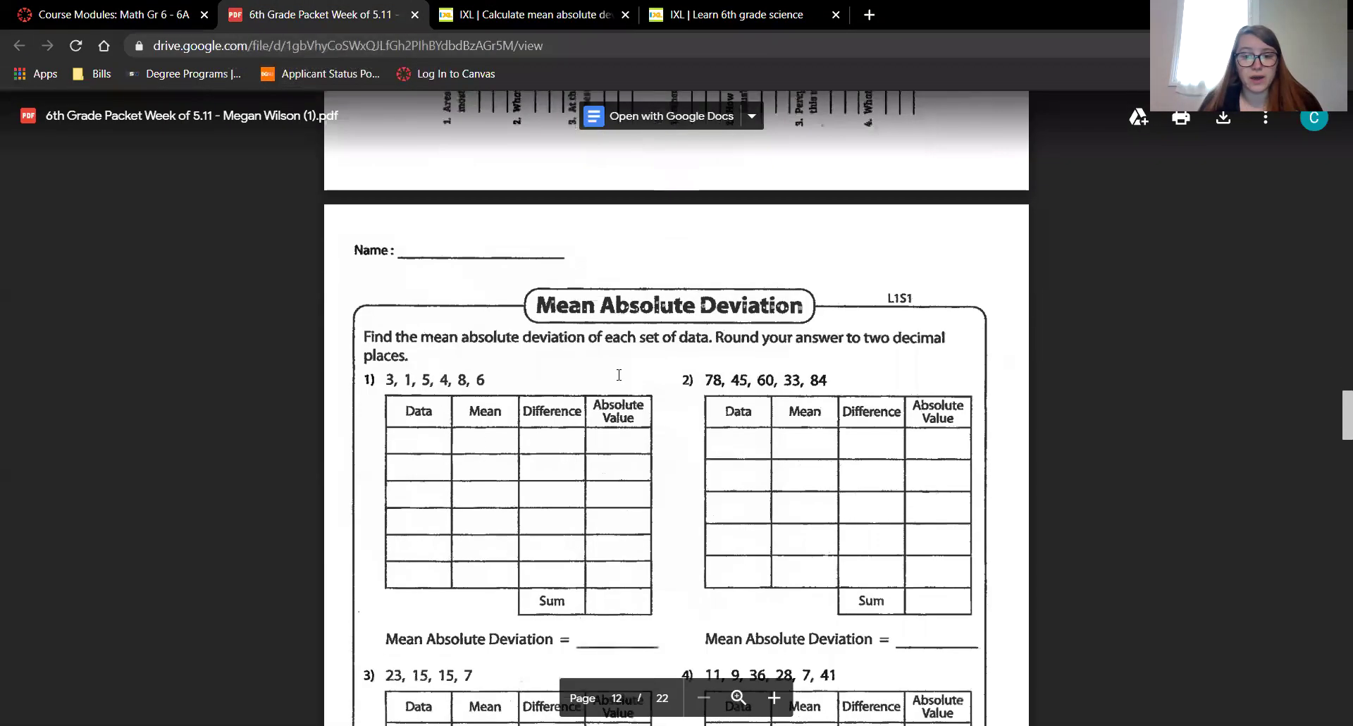
scroll(619, 374, down, 3)
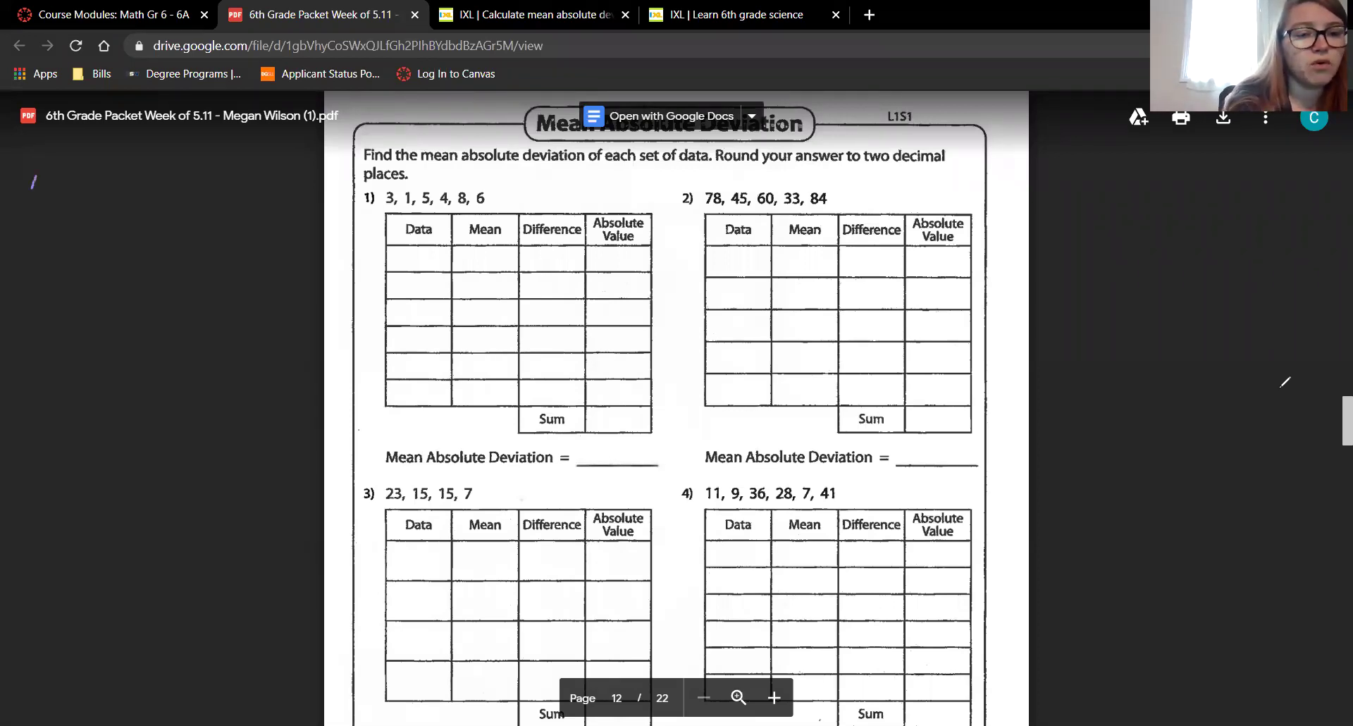
drag(33, 182, 56, 195)
drag(54, 173, 54, 216)
mouse_move(398, 174)
mouse_down()
mouse_move(377, 206)
mouse_move(403, 206)
mouse_up()
drag(11, 232, 6, 272)
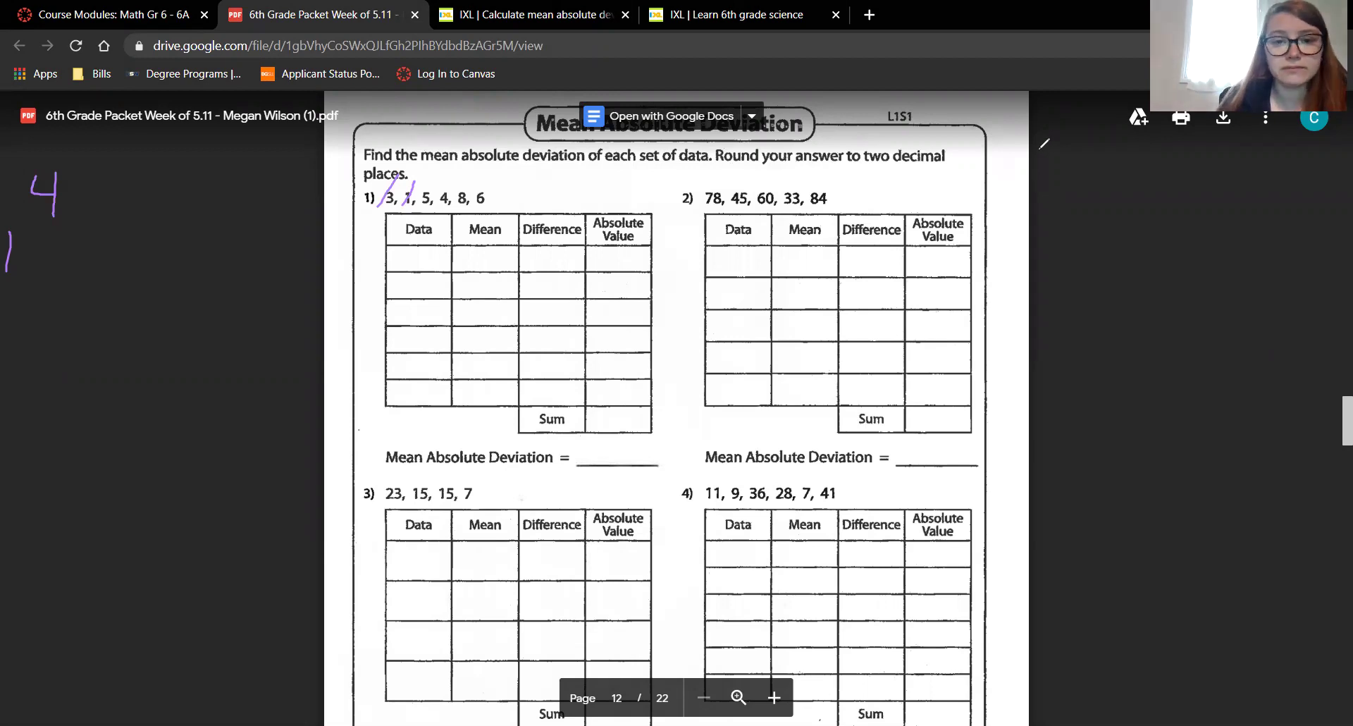
key(e)
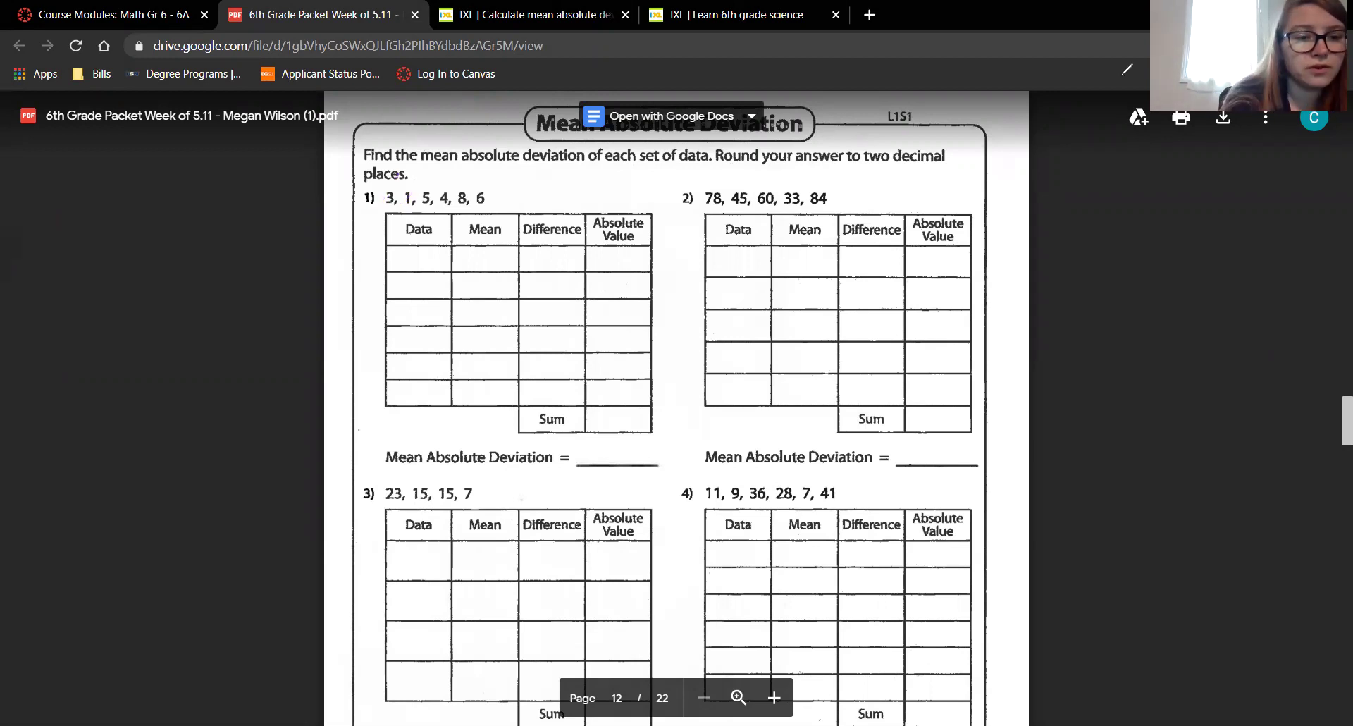
Step: Handwrite the vertical addition 3 + 1 = 4 in the blank margin beside problem 1
mouse_move(159, 143)
mouse_down()
mouse_move(181, 189)
mouse_move(117, 243)
mouse_up()
drag(106, 218, 176, 243)
drag(87, 287, 236, 273)
drag(156, 288, 184, 314)
drag(188, 300, 186, 343)
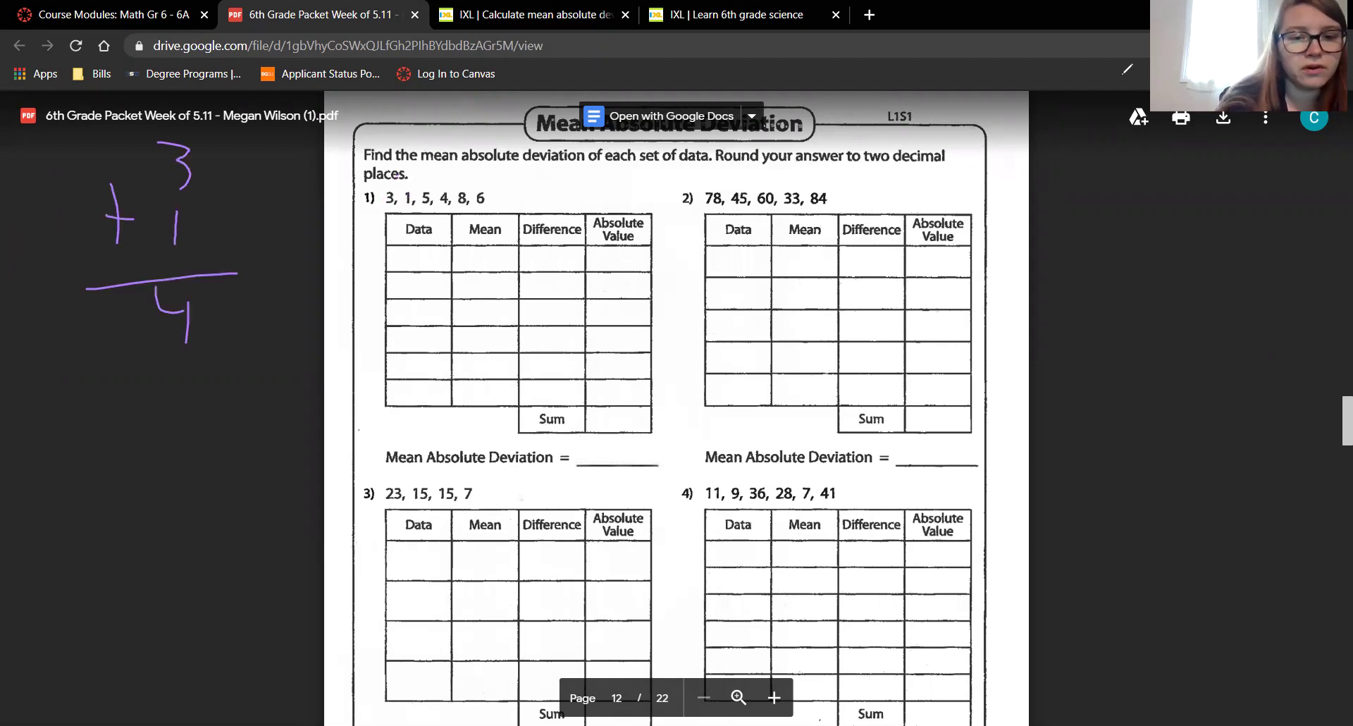
Step: Cross out 3 and 1 in problem 1's data set, and extend the handwritten addition with + 5 = 9
mouse_move(394, 175)
mouse_down()
mouse_move(386, 219)
mouse_move(405, 212)
mouse_up()
mouse_move(93, 370)
mouse_down()
mouse_move(92, 398)
mouse_move(105, 388)
mouse_up()
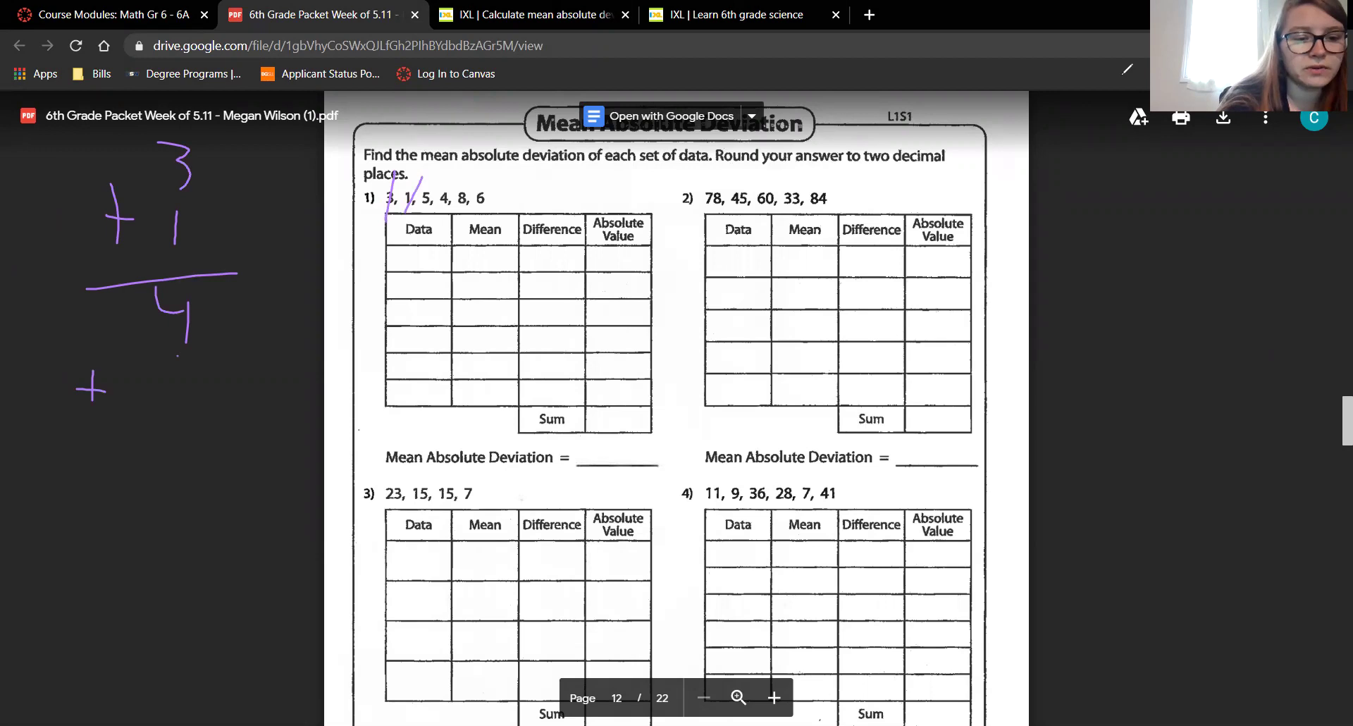
drag(73, 433, 215, 421)
mouse_move(182, 355)
mouse_down()
mouse_move(168, 355)
mouse_move(155, 404)
mouse_up()
drag(181, 456, 184, 493)
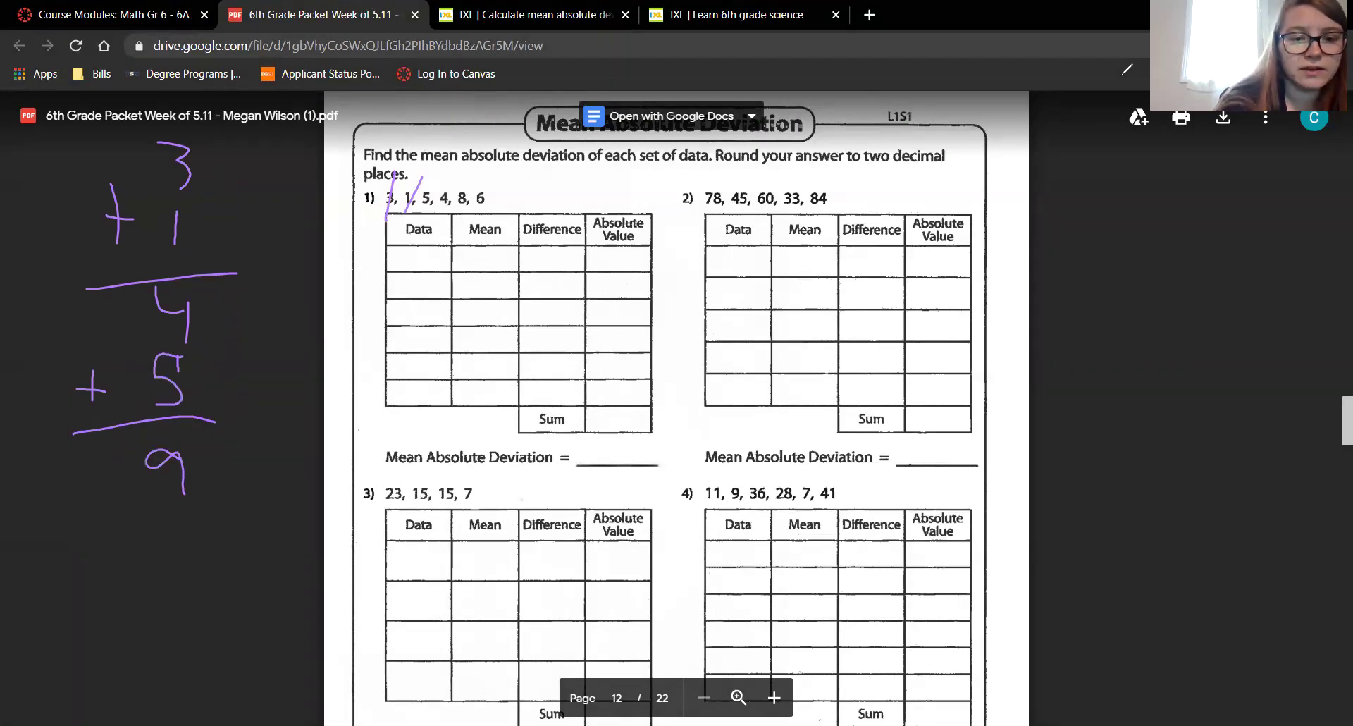
Step: Add 4 to the running total to write 13, crossing out 5 and 4 in problem 1's data set
drag(435, 173, 422, 209)
drag(97, 523, 99, 539)
drag(92, 525, 180, 537)
drag(46, 569, 272, 537)
mouse_move(140, 556)
mouse_down()
mouse_move(140, 587)
mouse_move(195, 596)
mouse_move(178, 598)
mouse_up()
drag(450, 170, 443, 215)
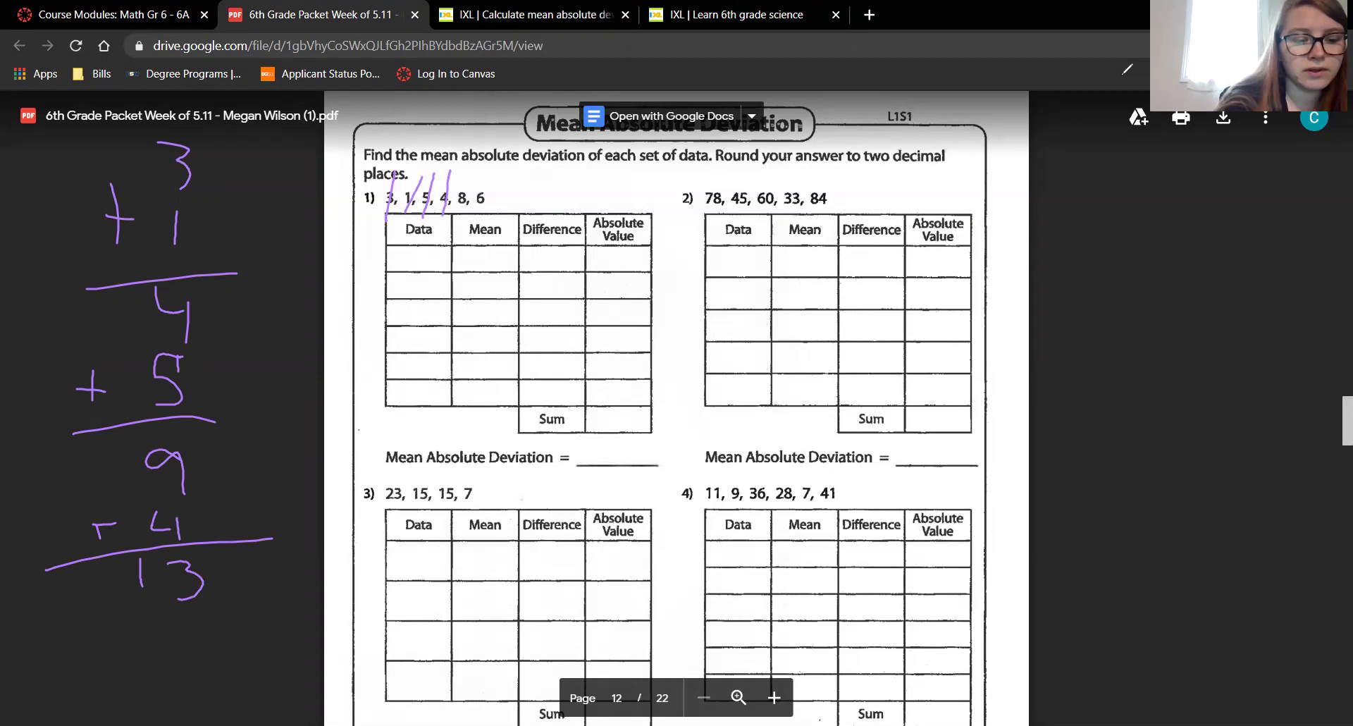
Step: Add 8 and 6 to the running total, write the sum 27 beside it, and cross out 8 and 6 in the data set
drag(105, 625, 109, 652)
drag(101, 640, 134, 630)
mouse_move(198, 603)
mouse_down()
mouse_move(180, 620)
mouse_move(200, 599)
mouse_up()
drag(111, 693, 254, 644)
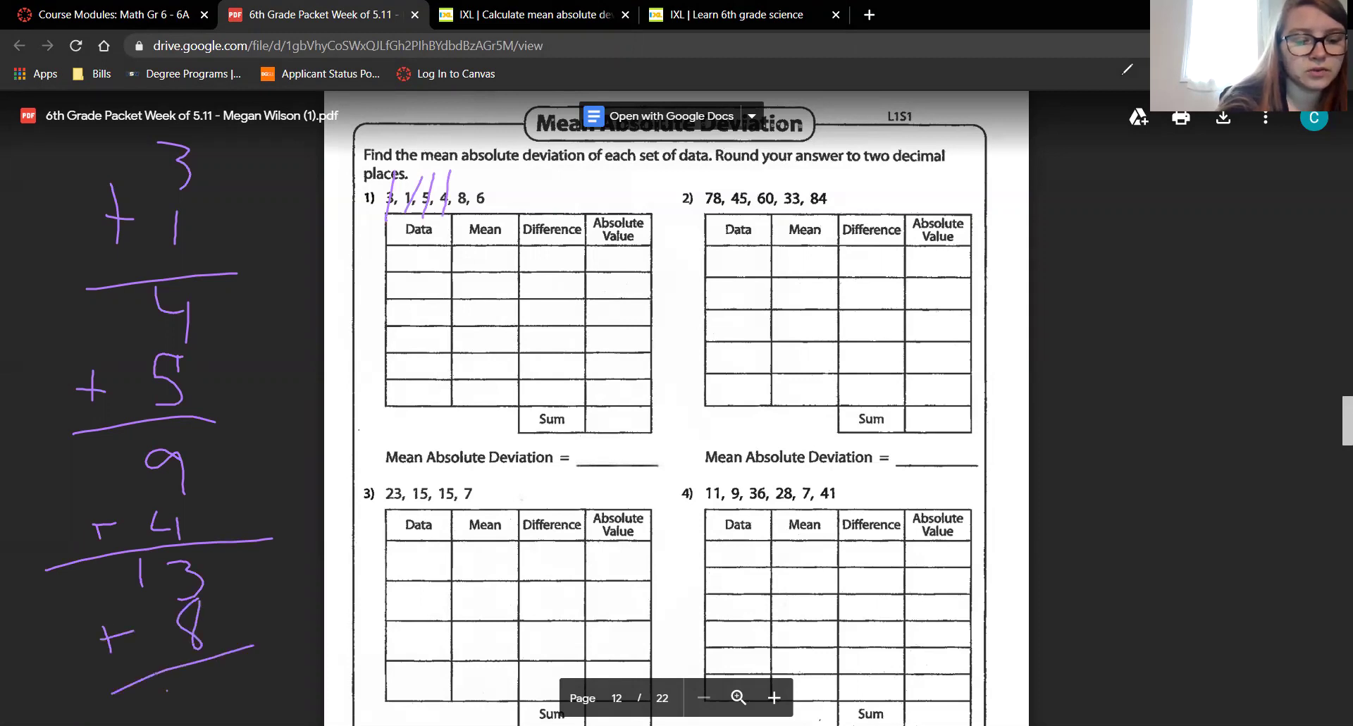
drag(168, 685, 218, 690)
drag(467, 174, 459, 206)
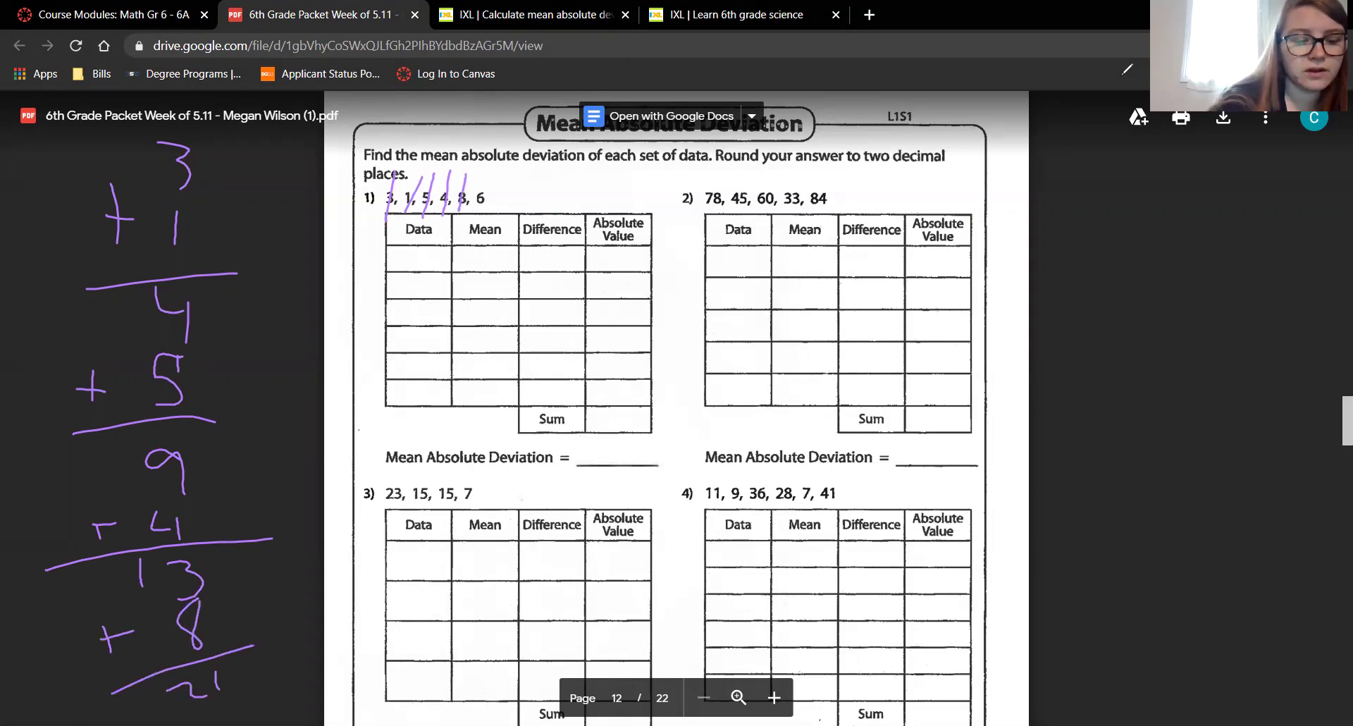
drag(173, 706, 199, 701)
drag(215, 691, 229, 708)
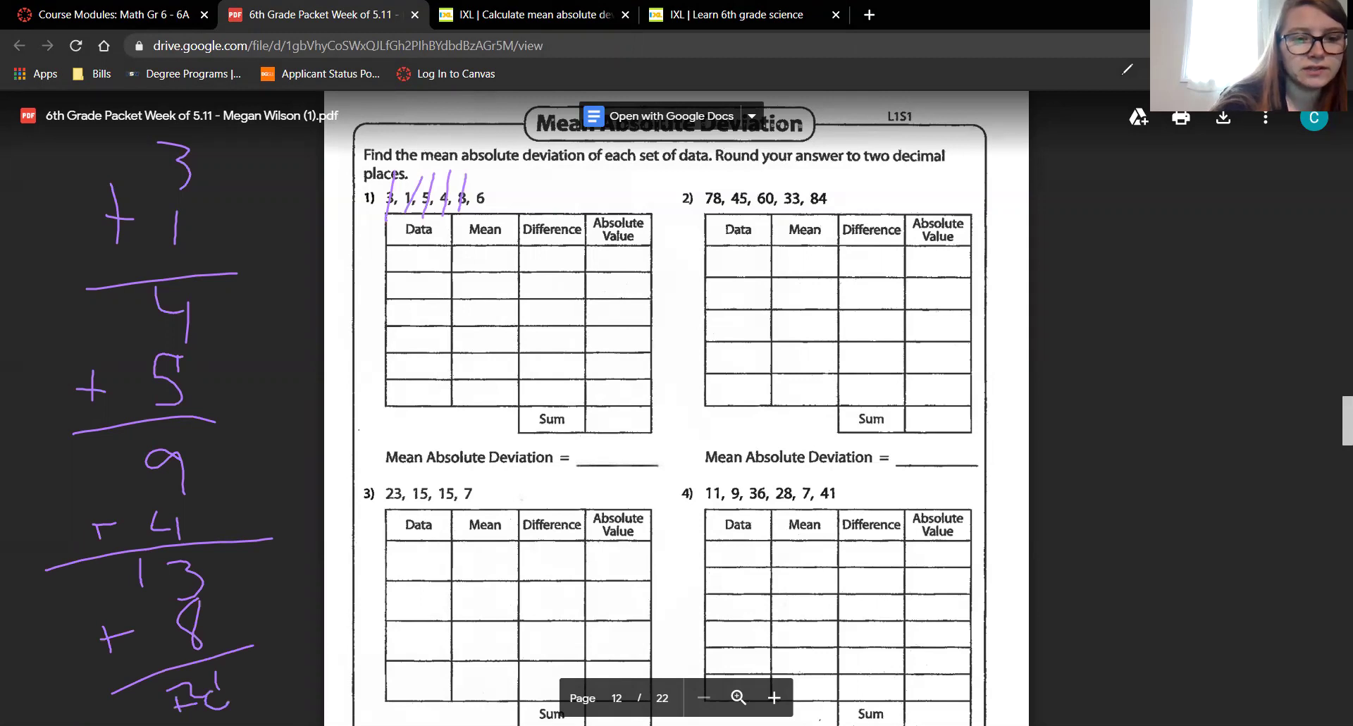
mouse_move(252, 347)
mouse_down()
mouse_move(272, 405)
mouse_move(299, 408)
mouse_move(312, 378)
mouse_up()
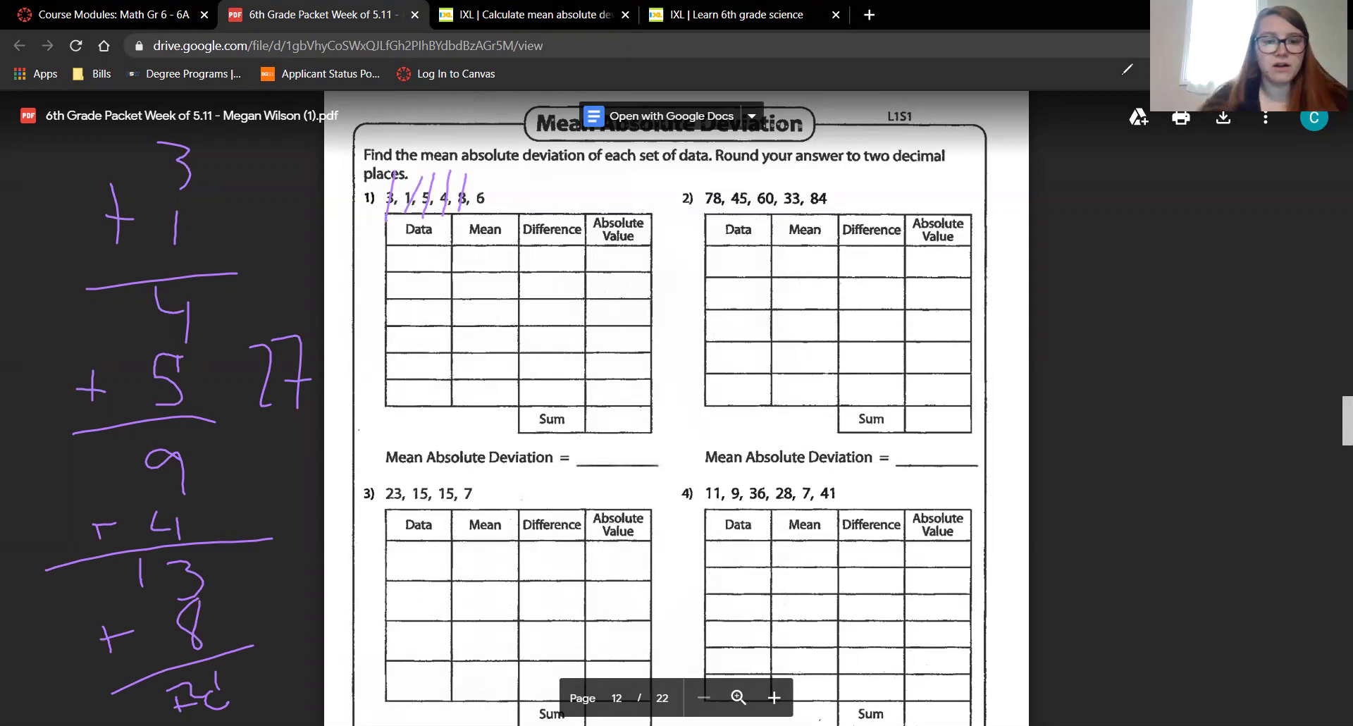
drag(489, 170, 475, 214)
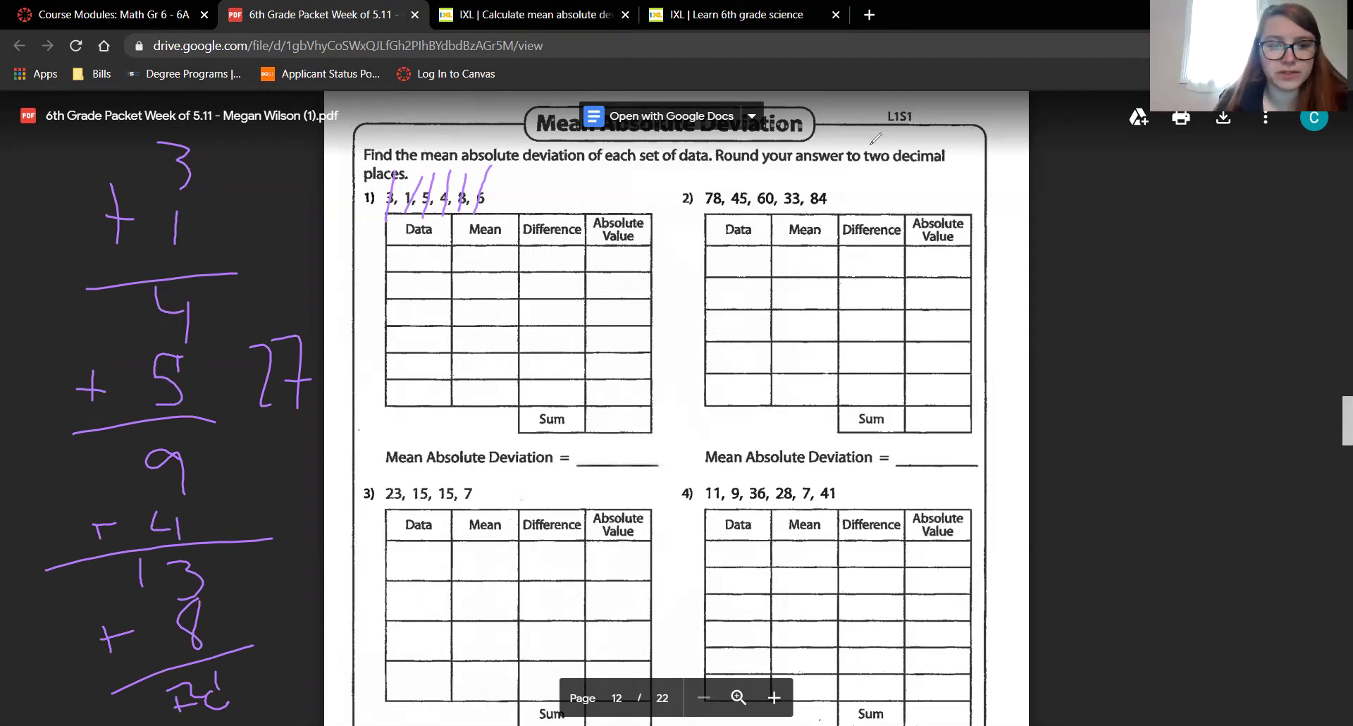
Step: Clear the handwritten addition and set up the long division of 27 by 6 in the margin beside problem 1
key(e)
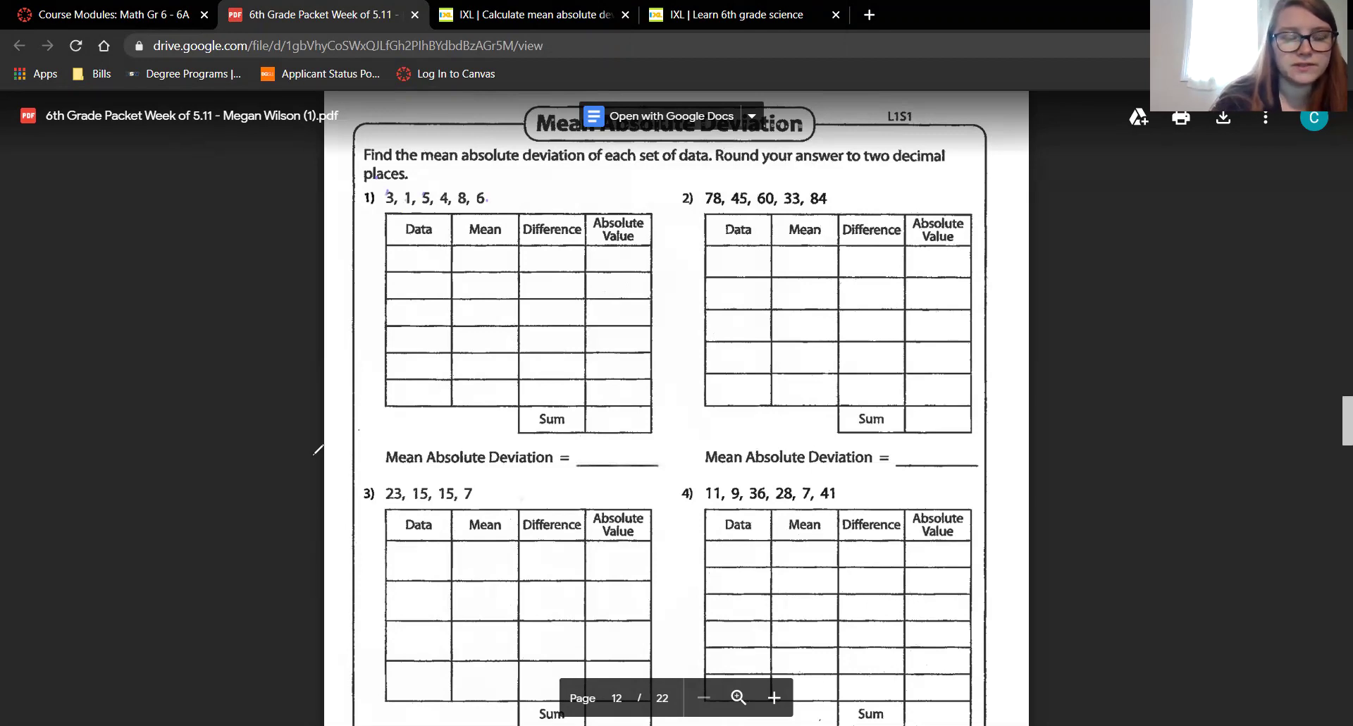
drag(125, 239, 161, 282)
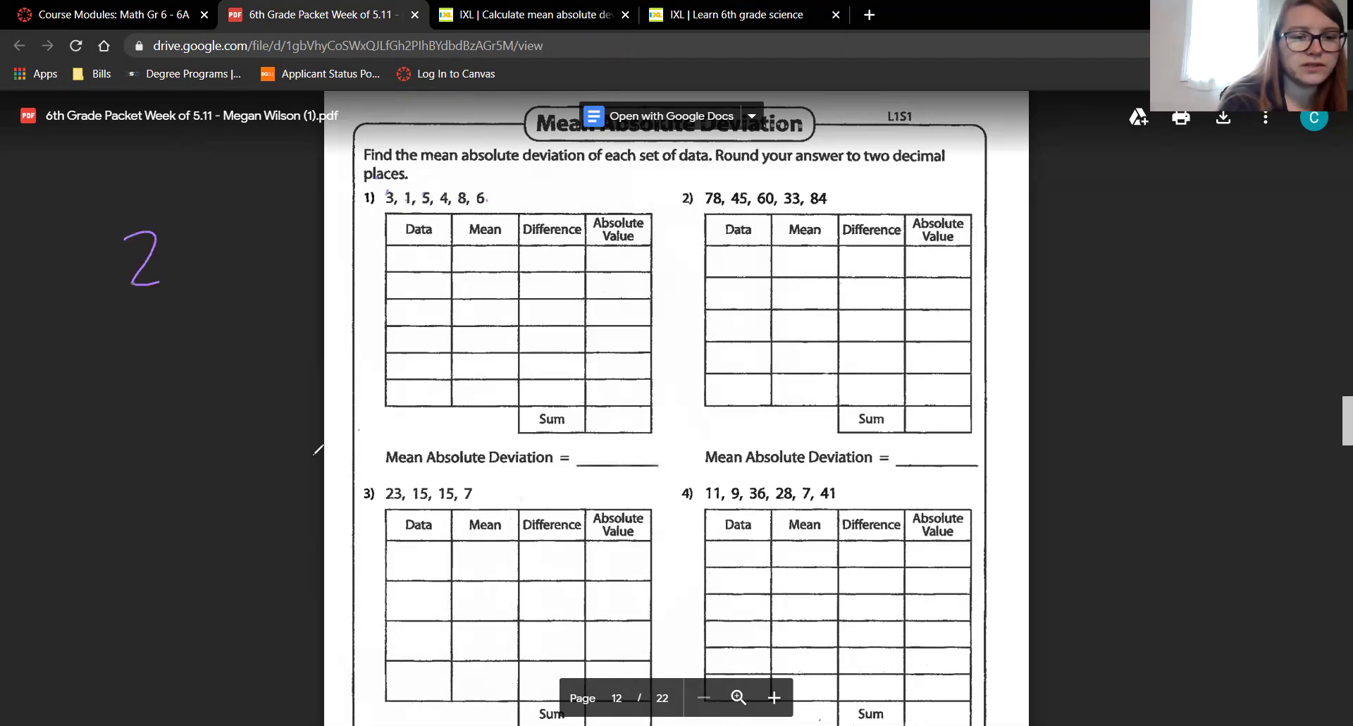
mouse_move(167, 229)
mouse_down()
mouse_move(190, 287)
mouse_move(222, 253)
mouse_up()
drag(223, 178, 103, 317)
mouse_move(44, 231)
mouse_down()
mouse_move(49, 319)
mouse_move(39, 303)
mouse_up()
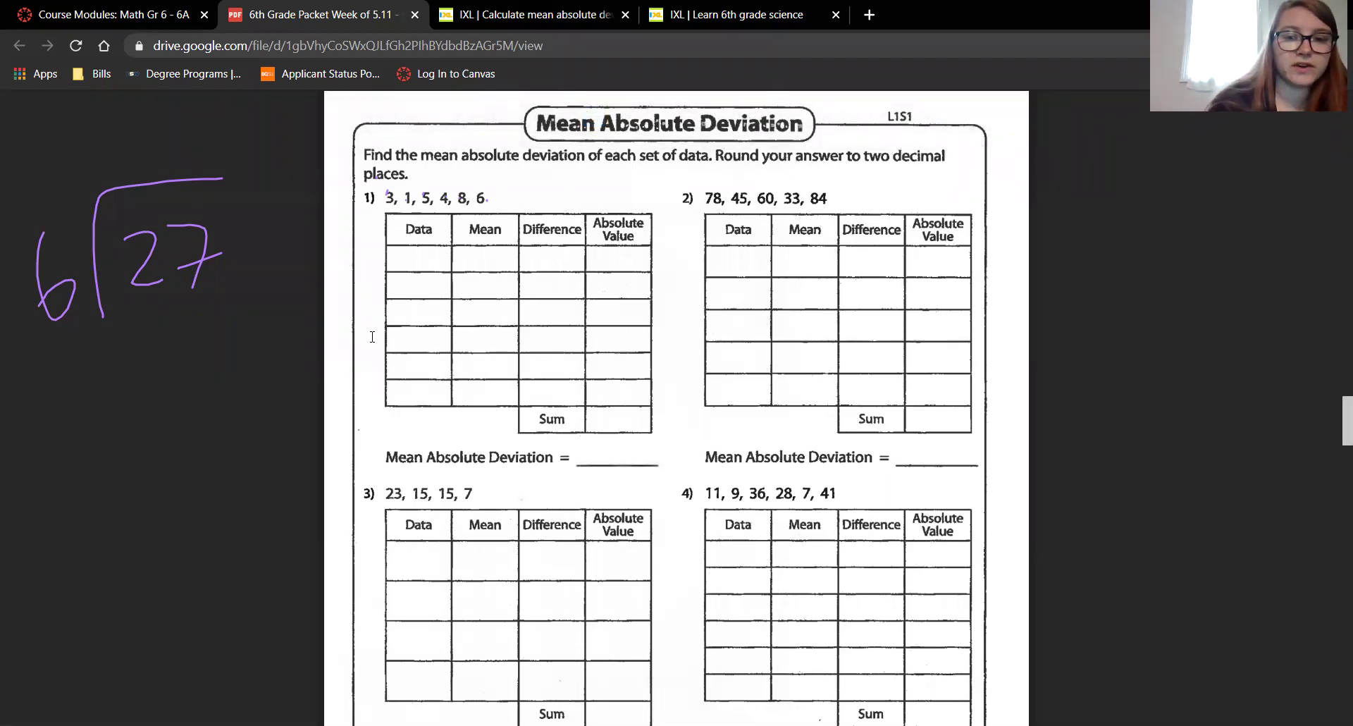
Step: Write 0 as the first quotient digit, subtract 0 under the dividend, and write 27 below the line
drag(110, 140, 105, 143)
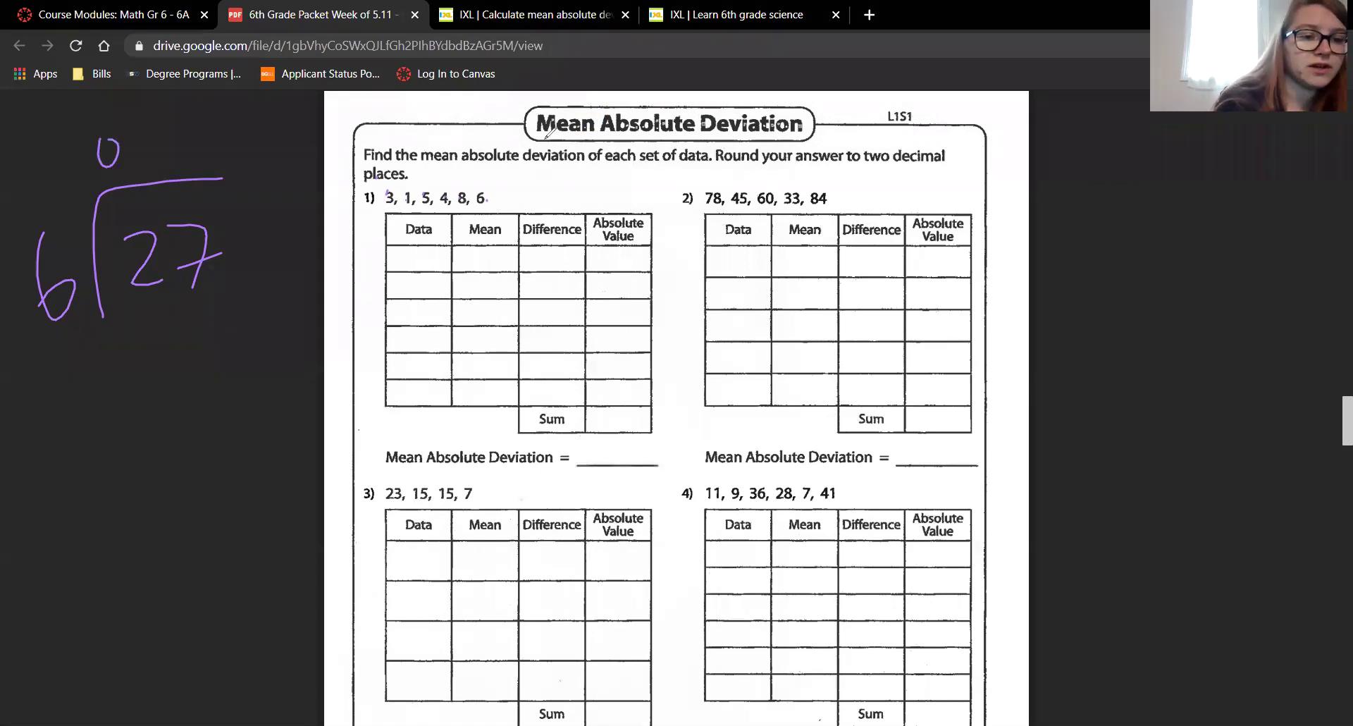
drag(156, 343, 155, 344)
drag(120, 405, 252, 367)
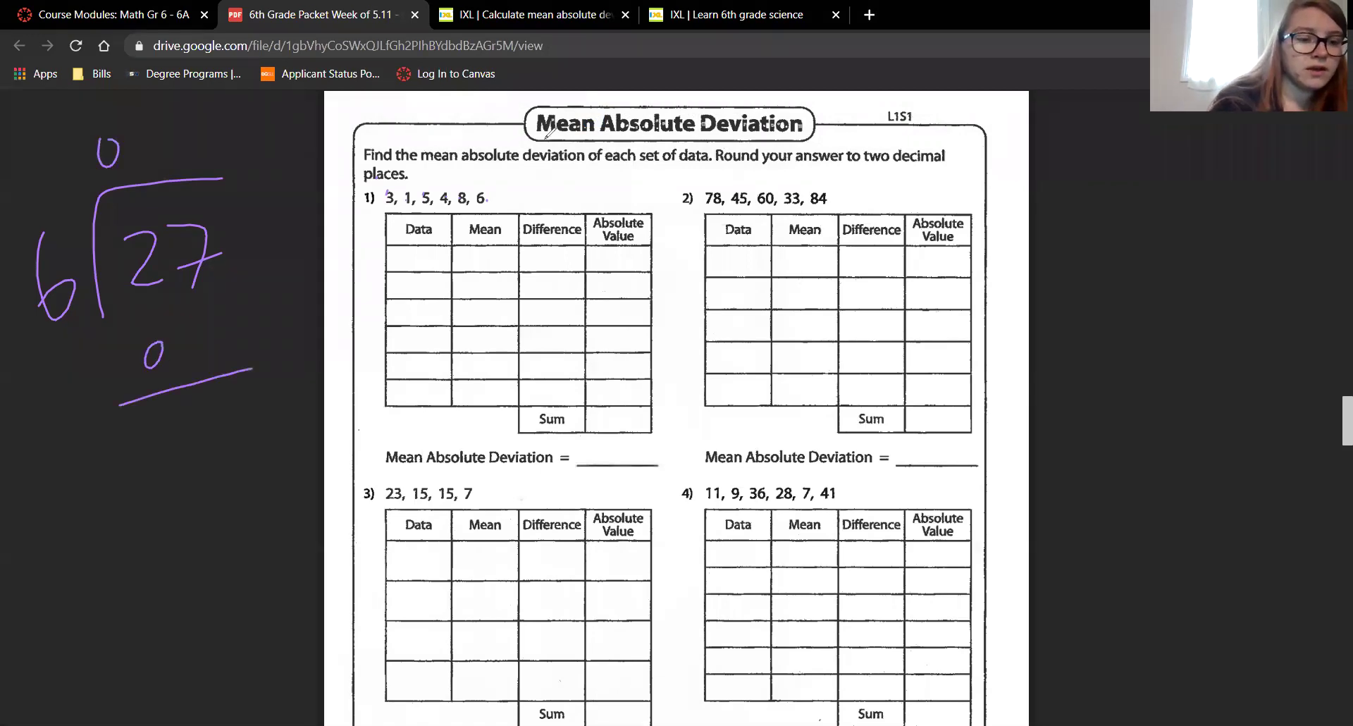
mouse_move(156, 442)
mouse_down()
mouse_move(173, 496)
mouse_move(199, 481)
mouse_up()
mouse_move(194, 429)
mouse_down()
mouse_move(220, 468)
mouse_move(244, 444)
mouse_up()
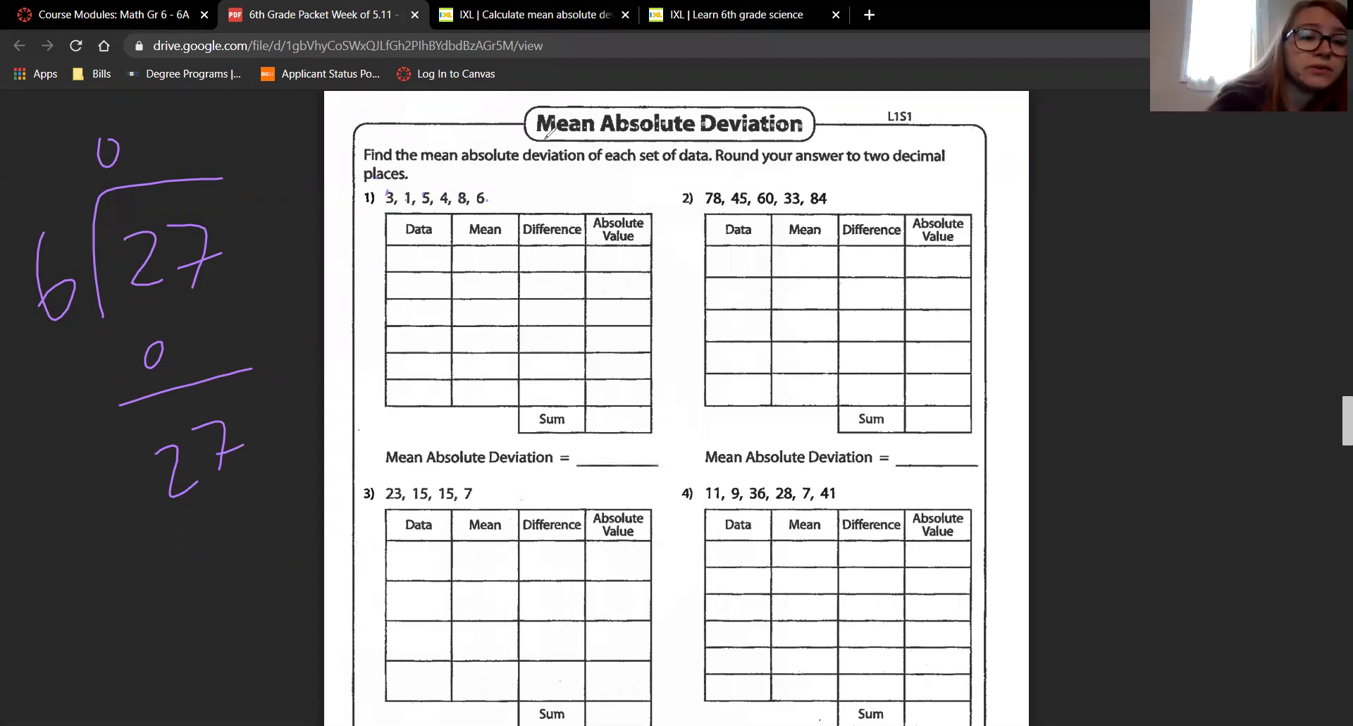
Step: Write 4 as the next quotient digit and subtract 24 from 27, writing the remainder 03
mouse_move(162, 137)
mouse_down()
mouse_move(158, 155)
mouse_move(193, 156)
mouse_up()
drag(186, 127, 183, 181)
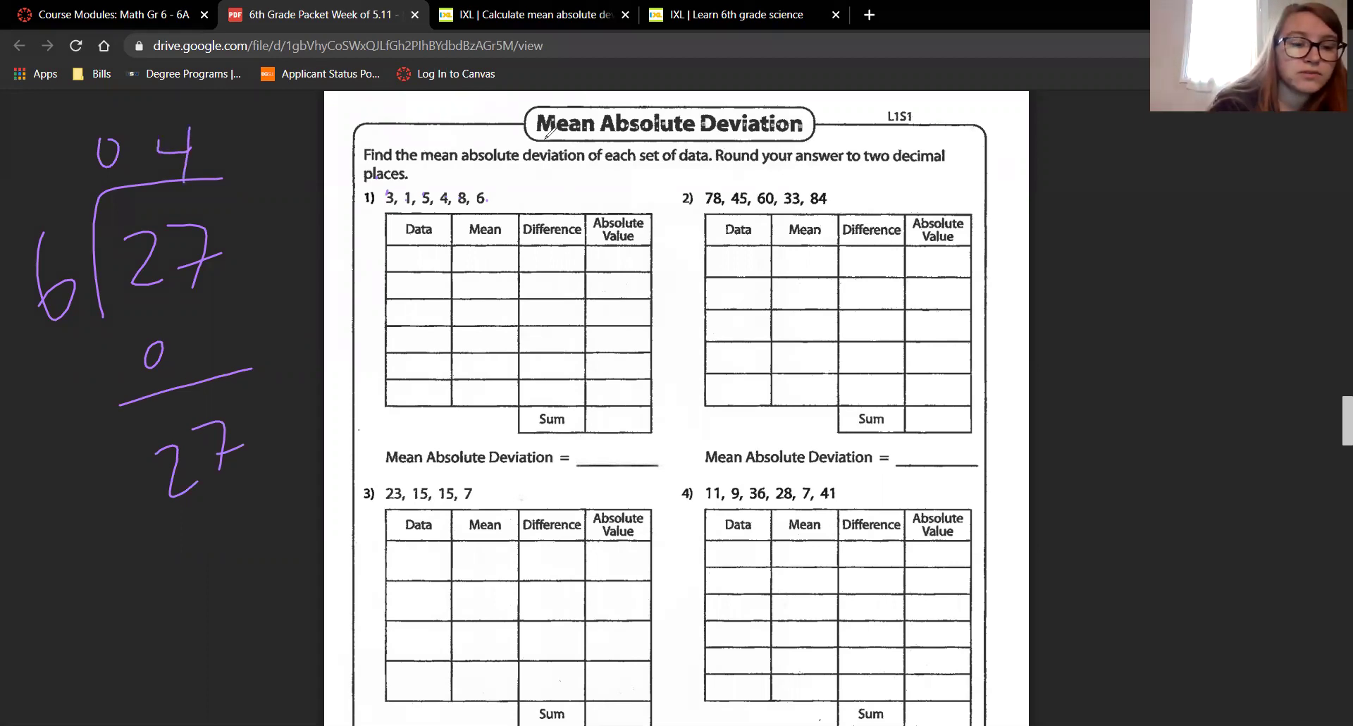
drag(171, 537, 199, 570)
mouse_move(219, 517)
mouse_down()
mouse_move(241, 534)
mouse_move(248, 578)
mouse_up()
drag(156, 634, 362, 565)
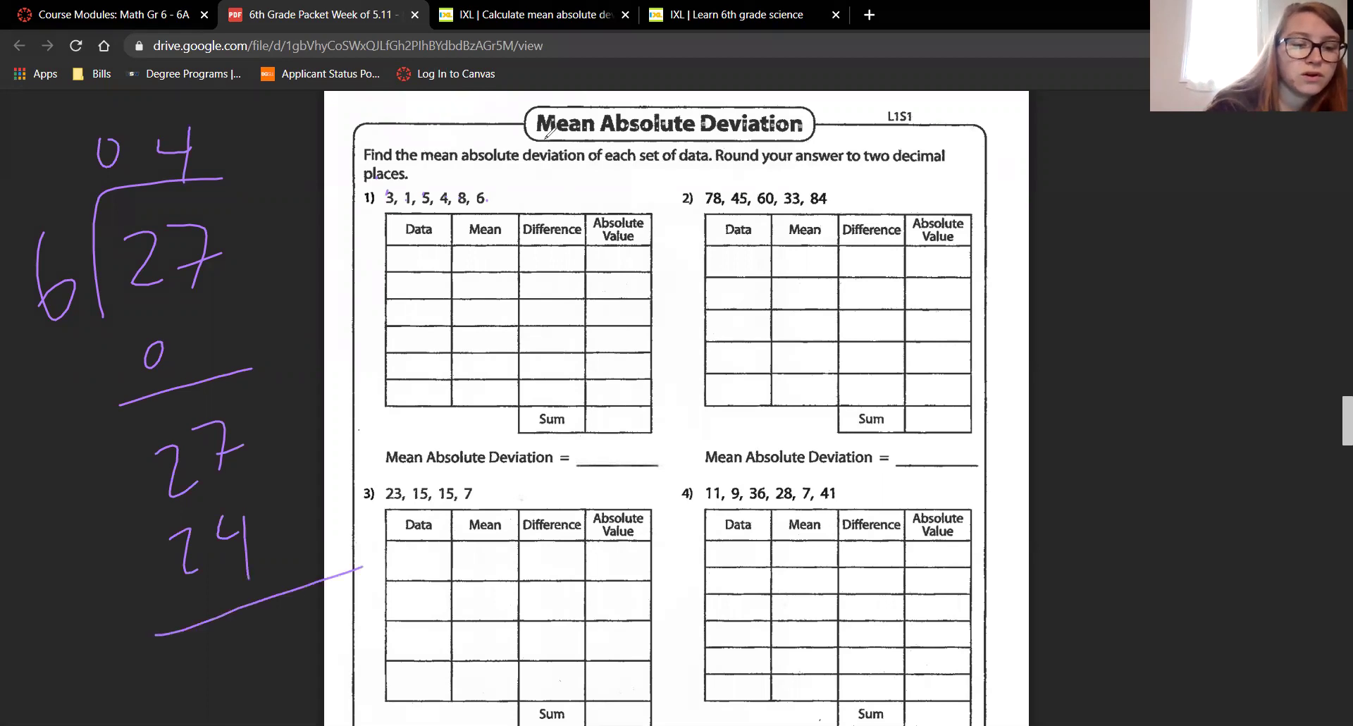
mouse_move(249, 618)
mouse_down()
mouse_move(276, 625)
mouse_move(281, 661)
mouse_move(224, 642)
mouse_up()
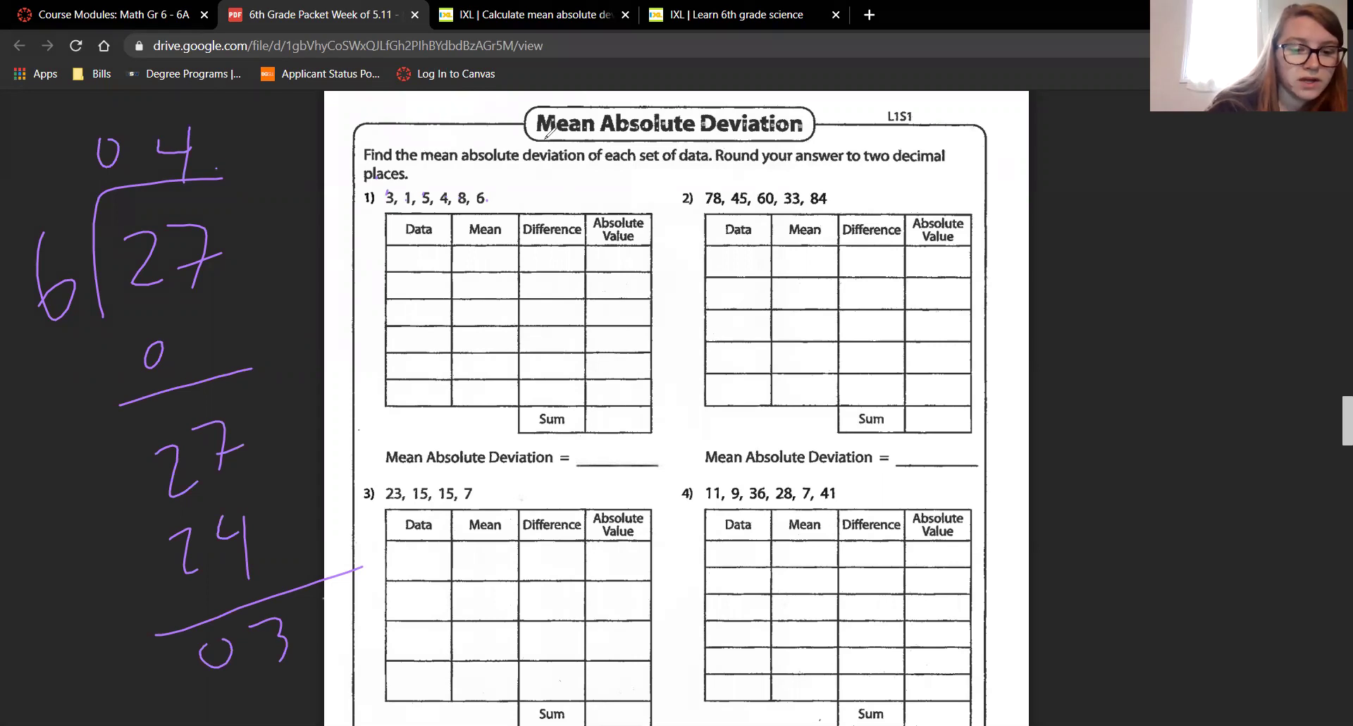
Step: Append a 0 to the remainder, complete the quotient as 4.5, and write 30 with a subtraction line beneath
drag(324, 599, 321, 598)
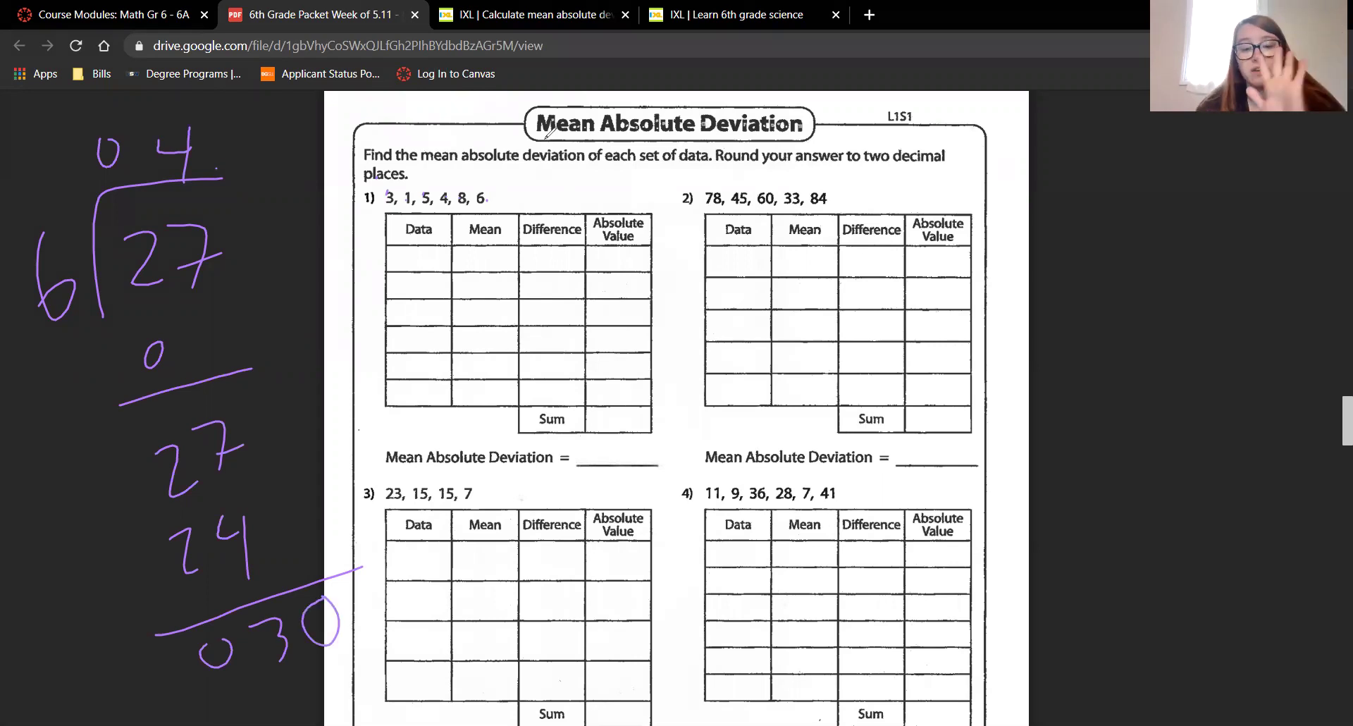
mouse_move(256, 112)
mouse_down()
mouse_move(227, 144)
mouse_move(230, 185)
mouse_up()
drag(288, 677, 319, 689)
drag(347, 642, 343, 644)
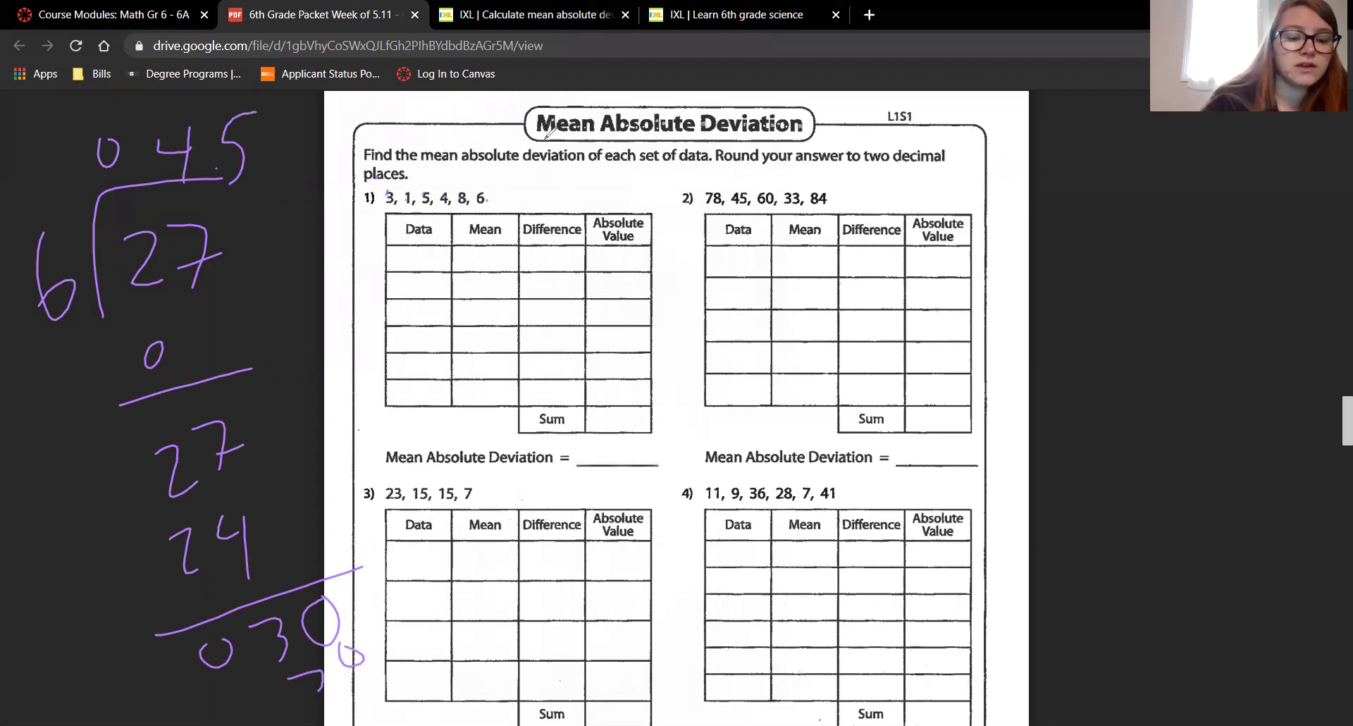
drag(313, 710, 387, 673)
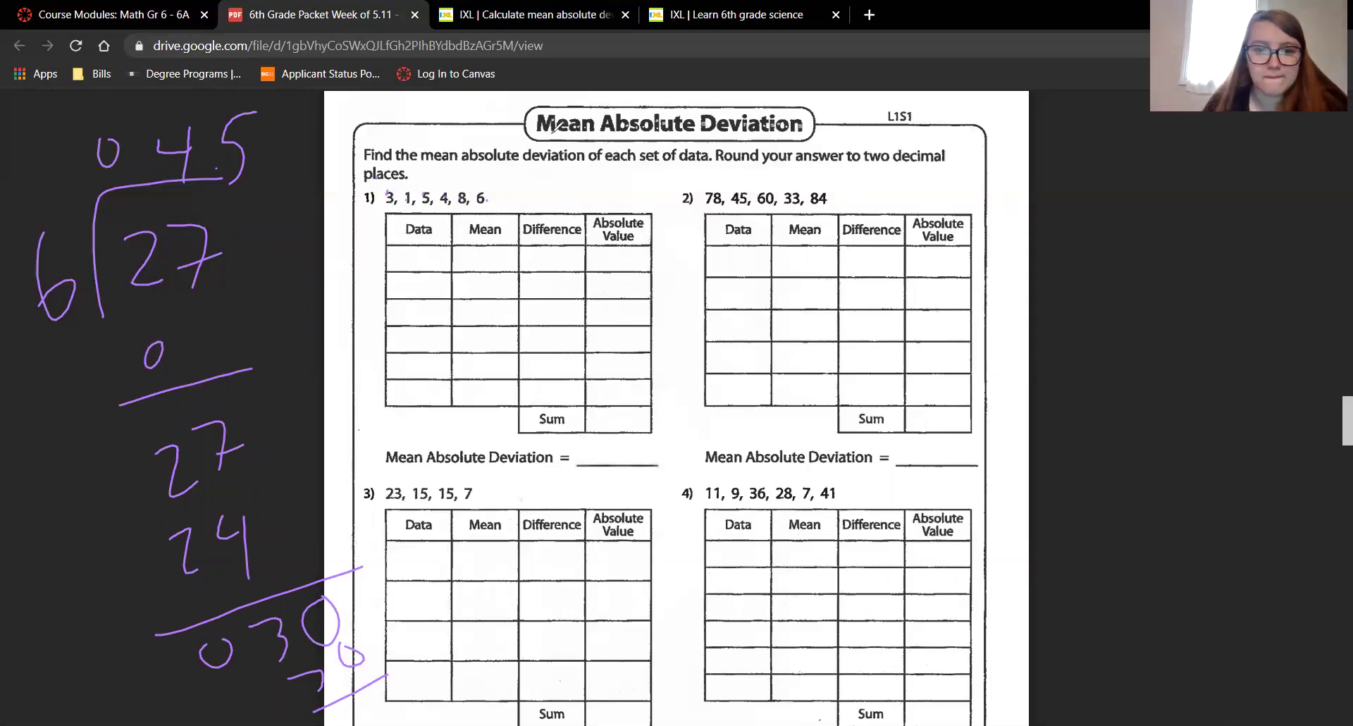
Step: Clear the long division and handwrite 4.5 in all six rows of problem 1's Mean column
key(Escape)
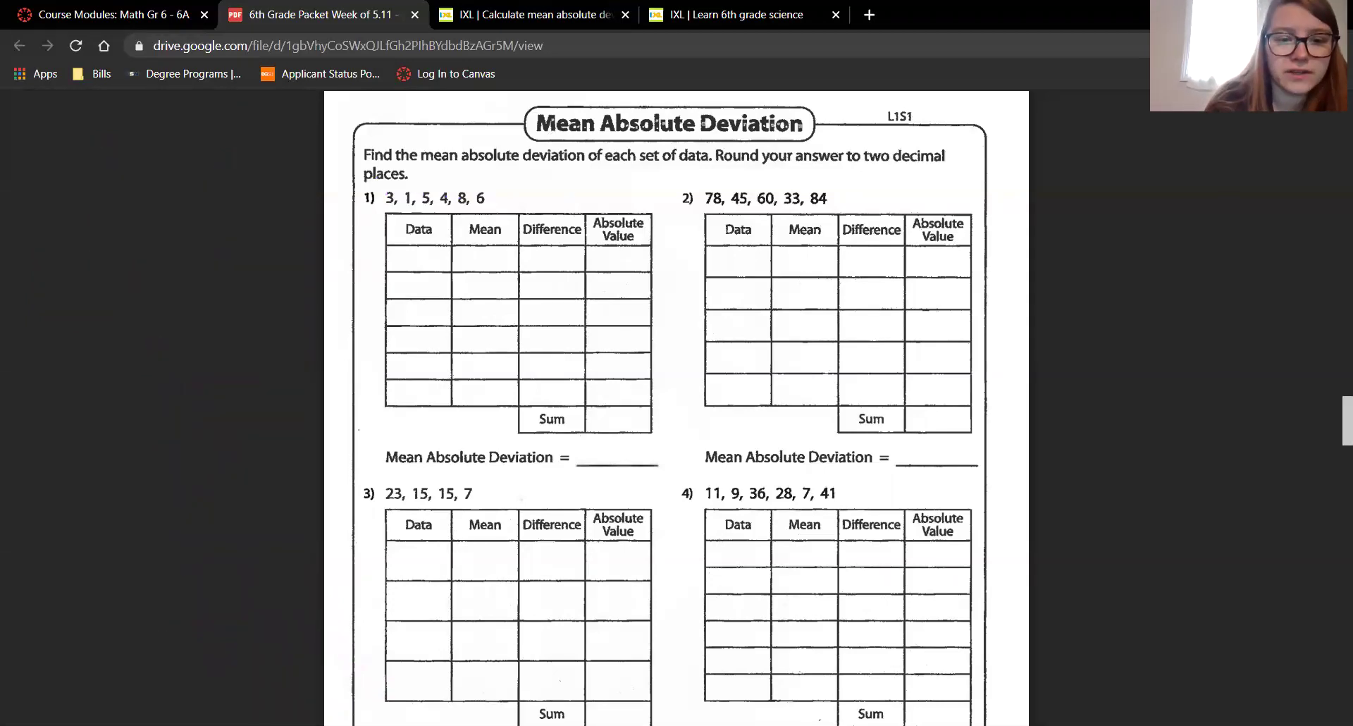
click(479, 268)
mouse_move(472, 248)
mouse_down()
mouse_move(474, 267)
mouse_move(494, 269)
mouse_up()
click(484, 289)
mouse_move(466, 277)
mouse_down()
mouse_move(462, 321)
mouse_move(496, 308)
mouse_move(457, 338)
mouse_move(465, 348)
mouse_move(494, 330)
mouse_move(470, 365)
mouse_move(486, 376)
mouse_move(473, 404)
mouse_move(493, 385)
mouse_up()
click(477, 345)
click(485, 371)
click(482, 399)
drag(492, 385, 488, 403)
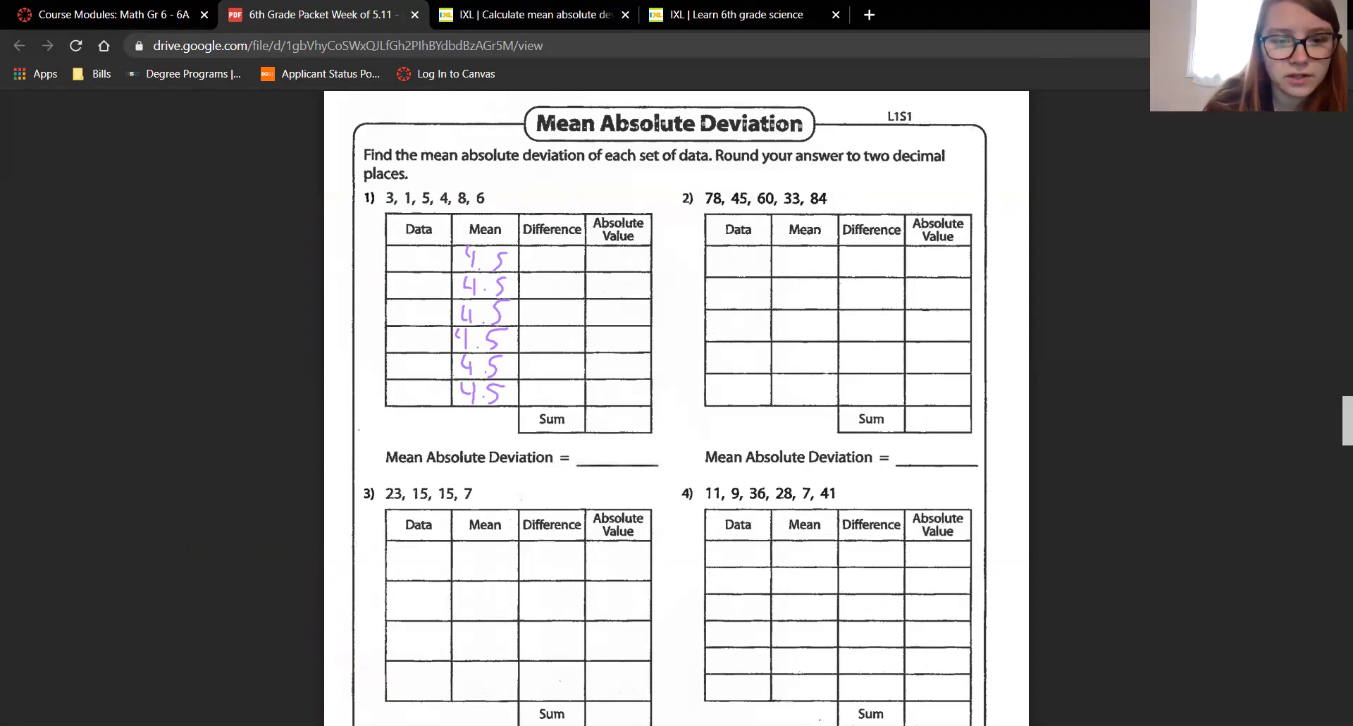
Step: Handwrite 3, 1, 5, 4, 8 and 6 down problem 1's Data column, and enter -1.5 as the first difference
mouse_move(423, 243)
mouse_down()
mouse_move(410, 253)
mouse_move(419, 341)
mouse_up()
drag(422, 332, 412, 407)
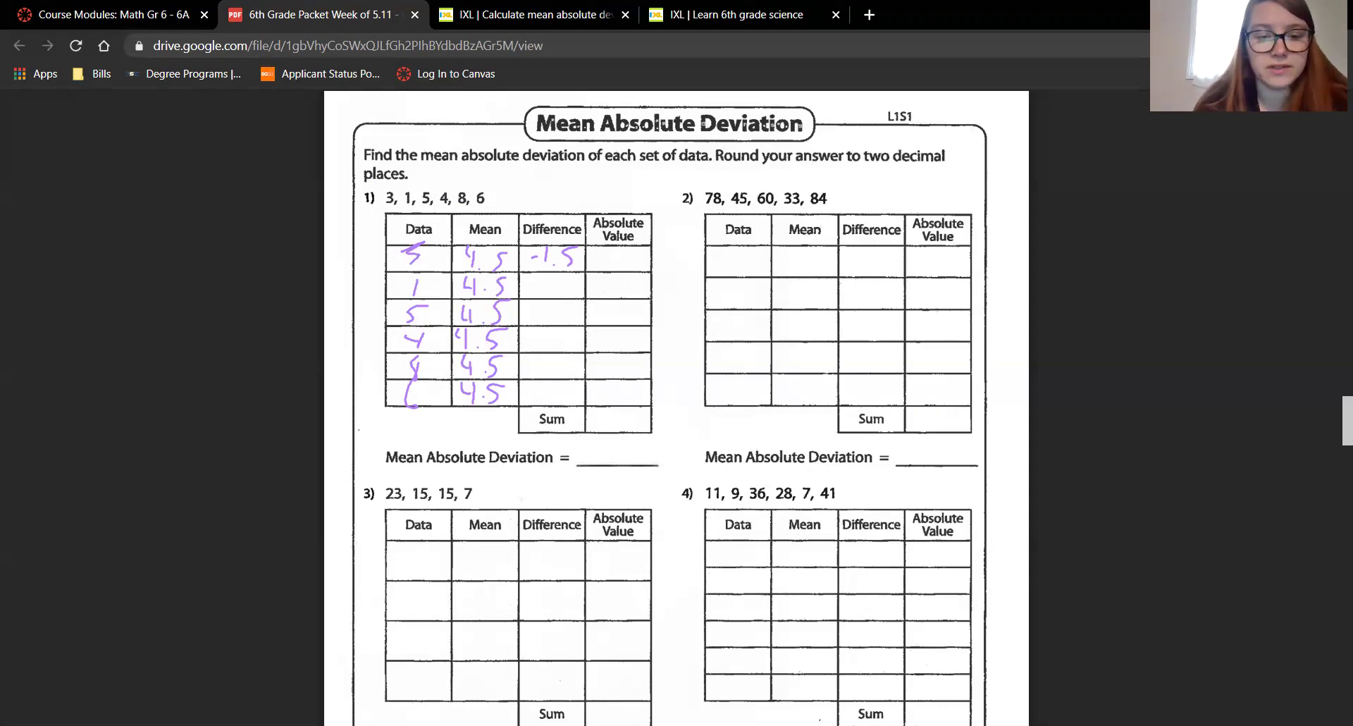
Step: Handwrite -3.5, .5, -.5, 3.5 and 1.5 down problem 1's Difference column, and enter 1.5 as the first absolute value
mouse_move(521, 284)
mouse_down()
mouse_move(539, 295)
mouse_move(561, 275)
mouse_move(559, 293)
mouse_up()
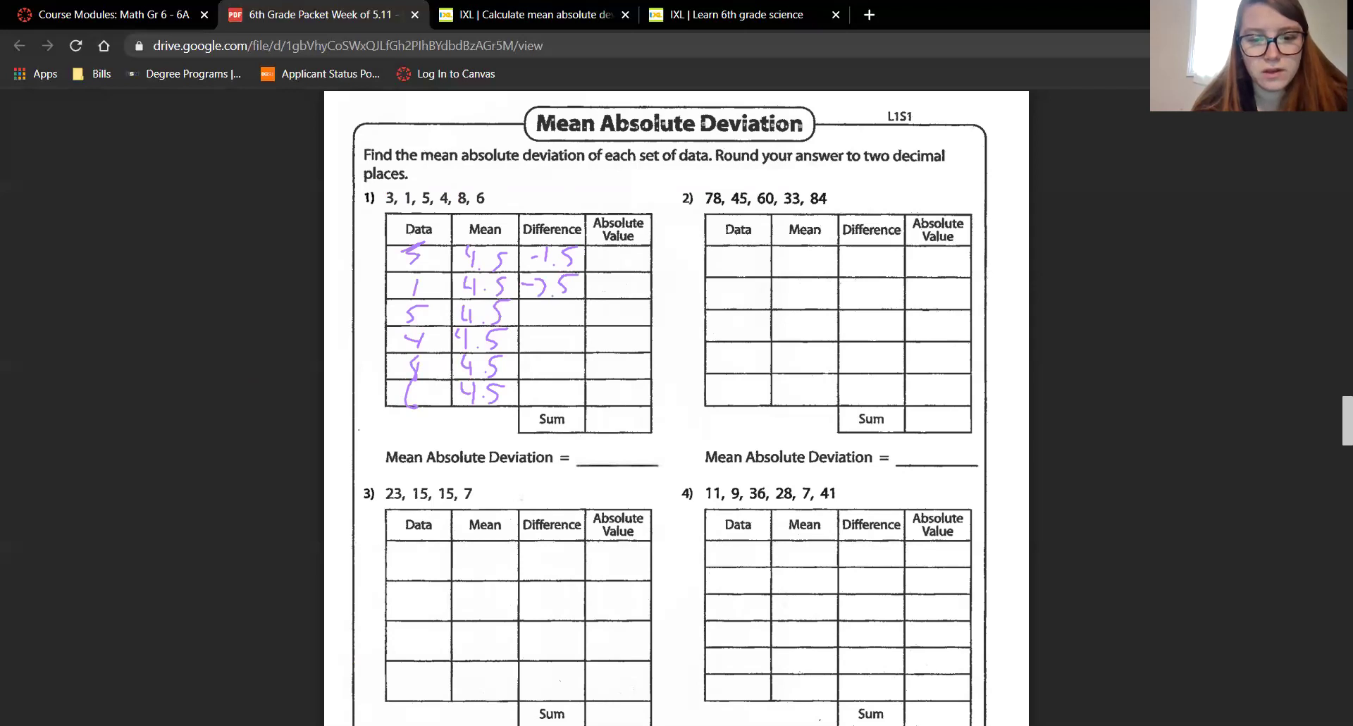
drag(562, 308, 560, 322)
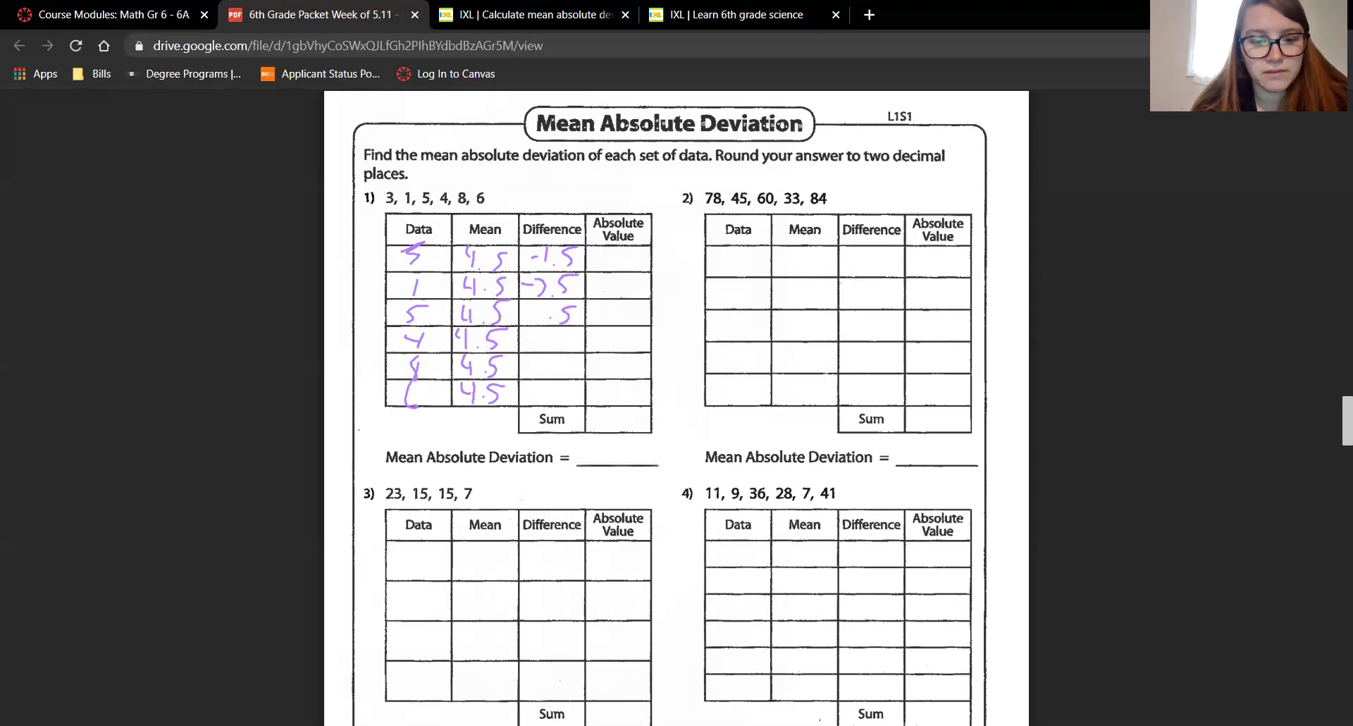
drag(557, 337, 553, 349)
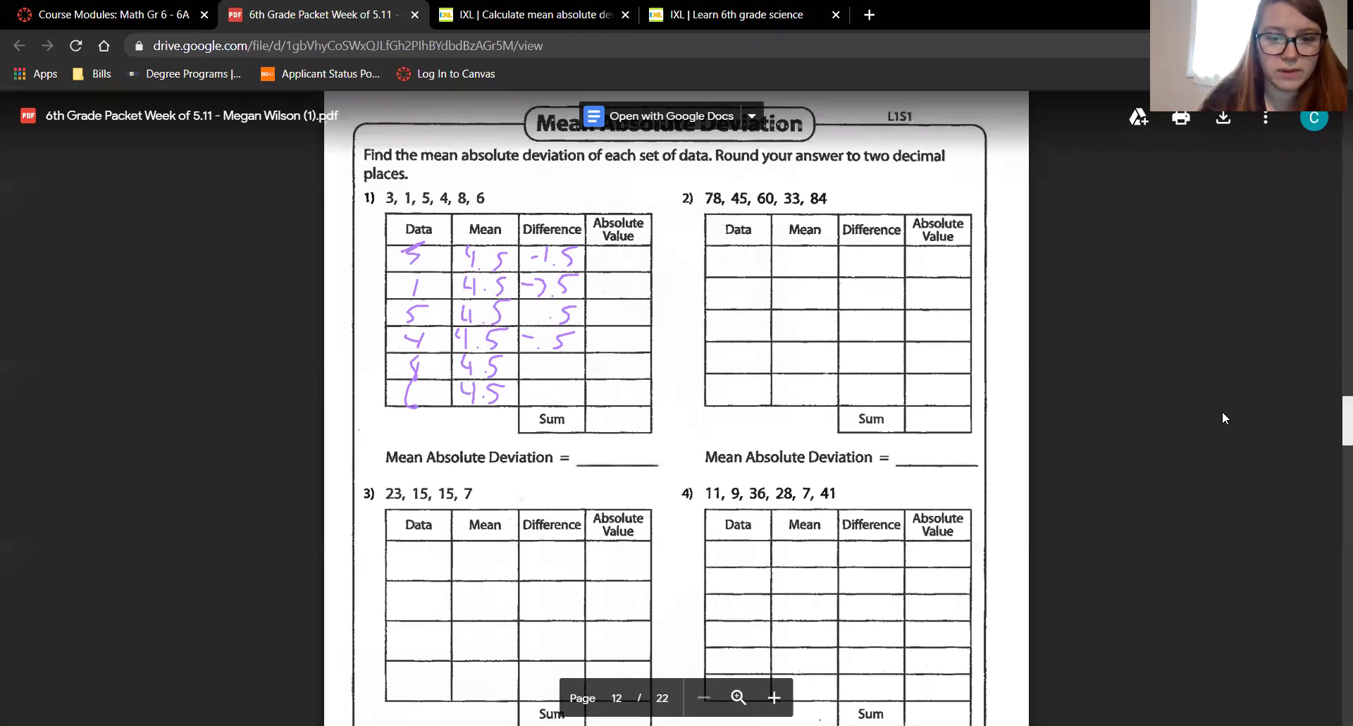
mouse_move(523, 360)
mouse_down()
mouse_move(524, 373)
mouse_move(548, 372)
mouse_up()
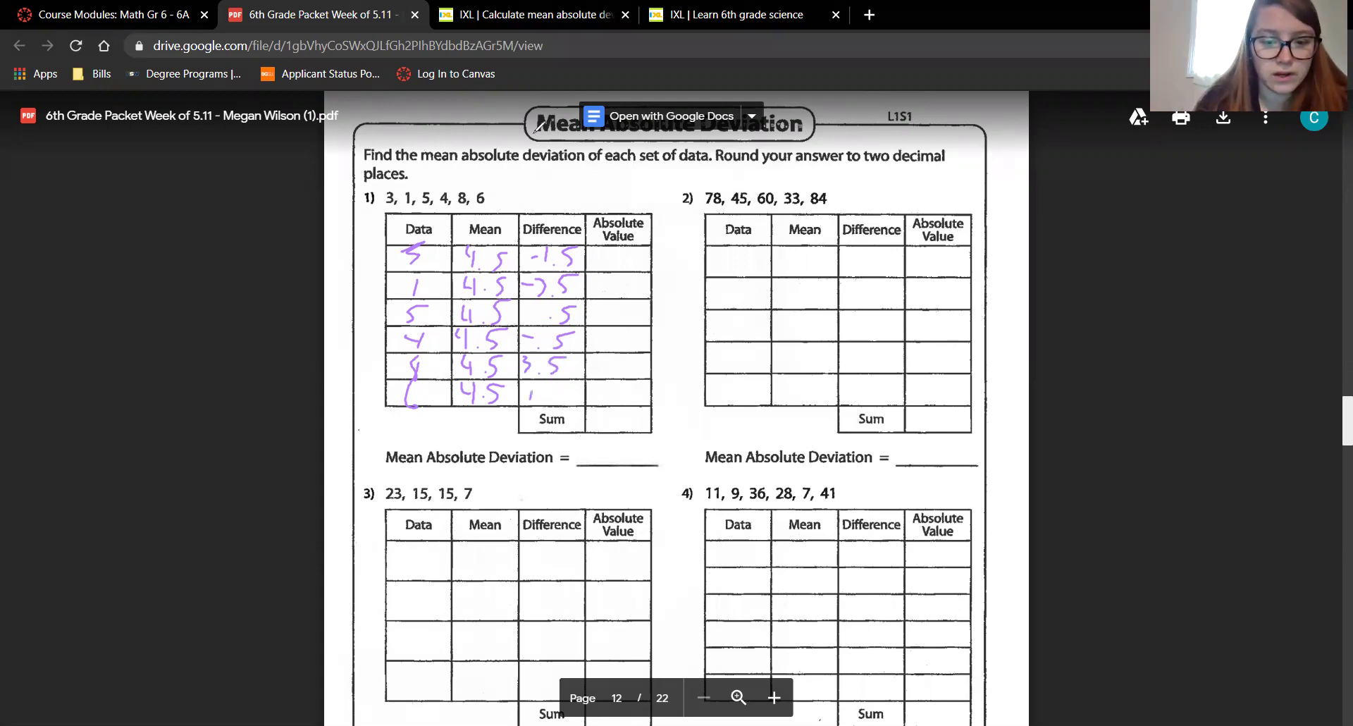
drag(567, 384, 547, 405)
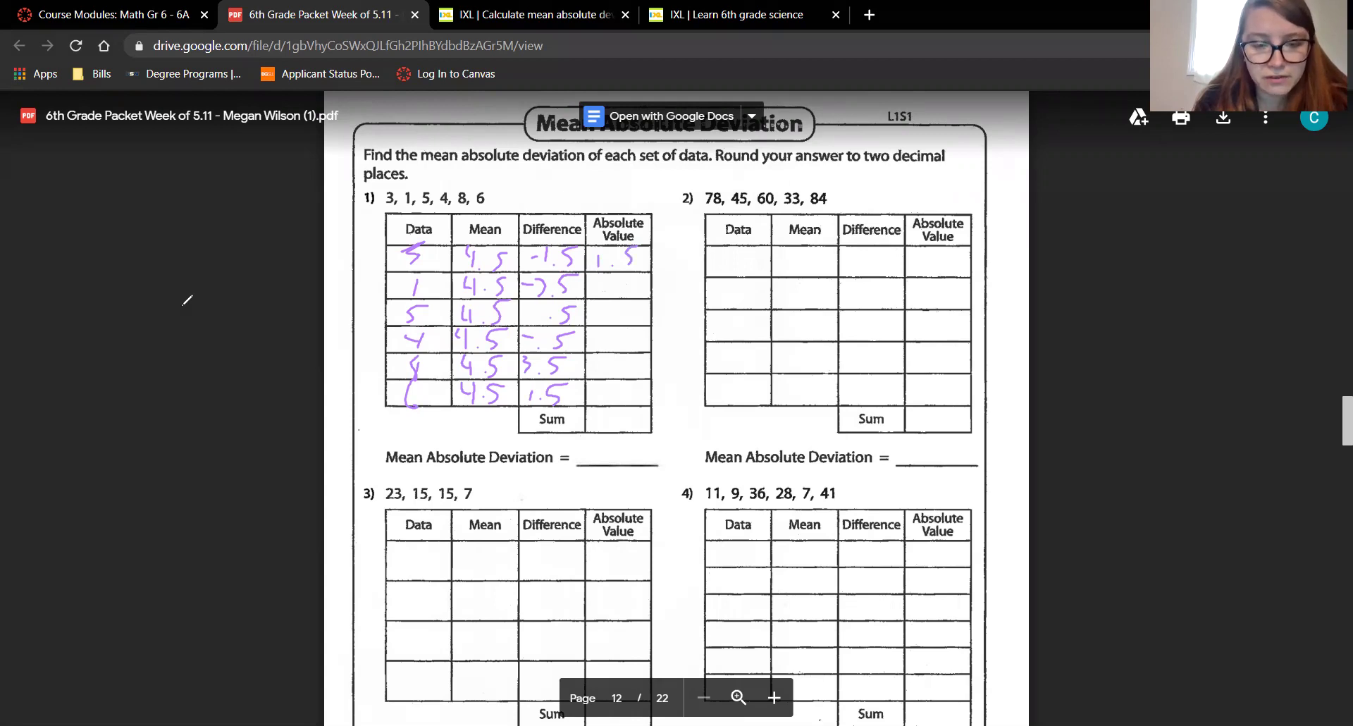
Step: Fill problem 1's remaining Absolute Value rows with 3.5, .5, .5, 3.5 and 1.5, carry 3, and write the sum 11.0
mouse_move(595, 280)
mouse_down()
mouse_move(623, 294)
mouse_move(620, 347)
mouse_move(601, 366)
mouse_move(627, 364)
mouse_move(628, 403)
mouse_move(644, 381)
mouse_up()
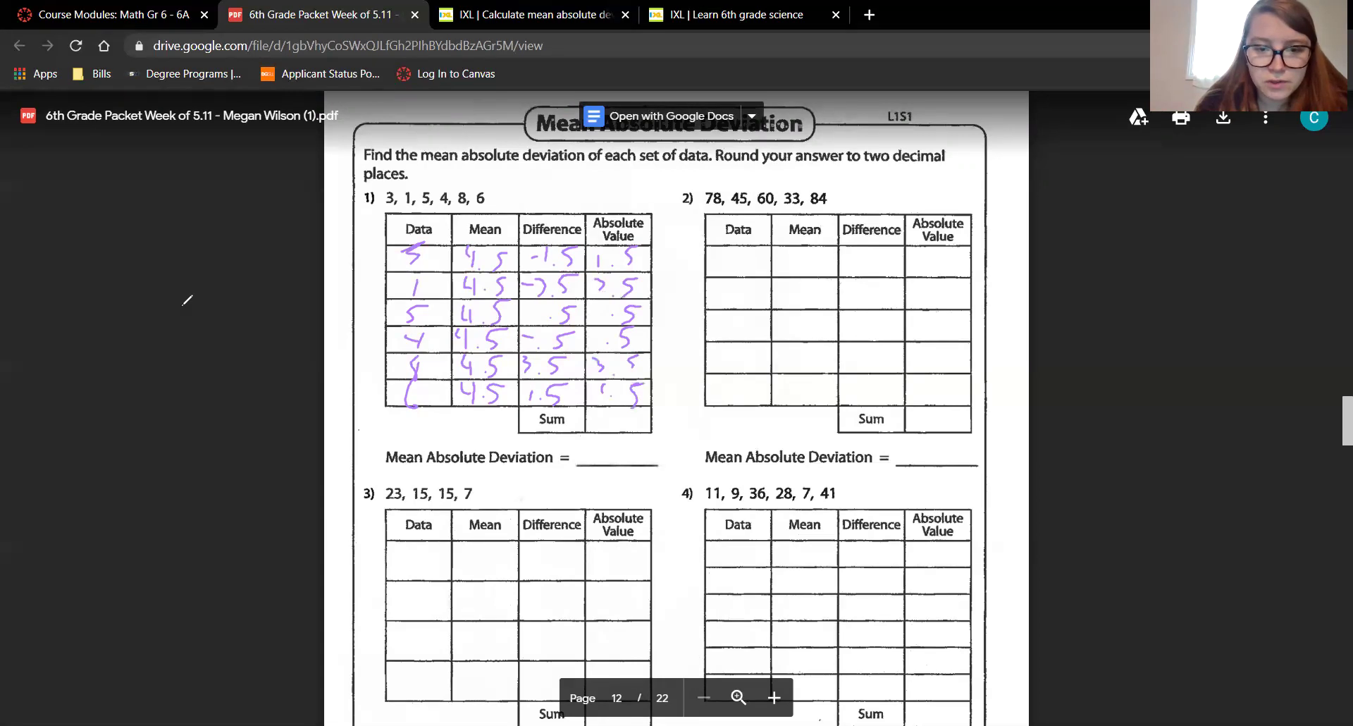
drag(585, 206, 600, 206)
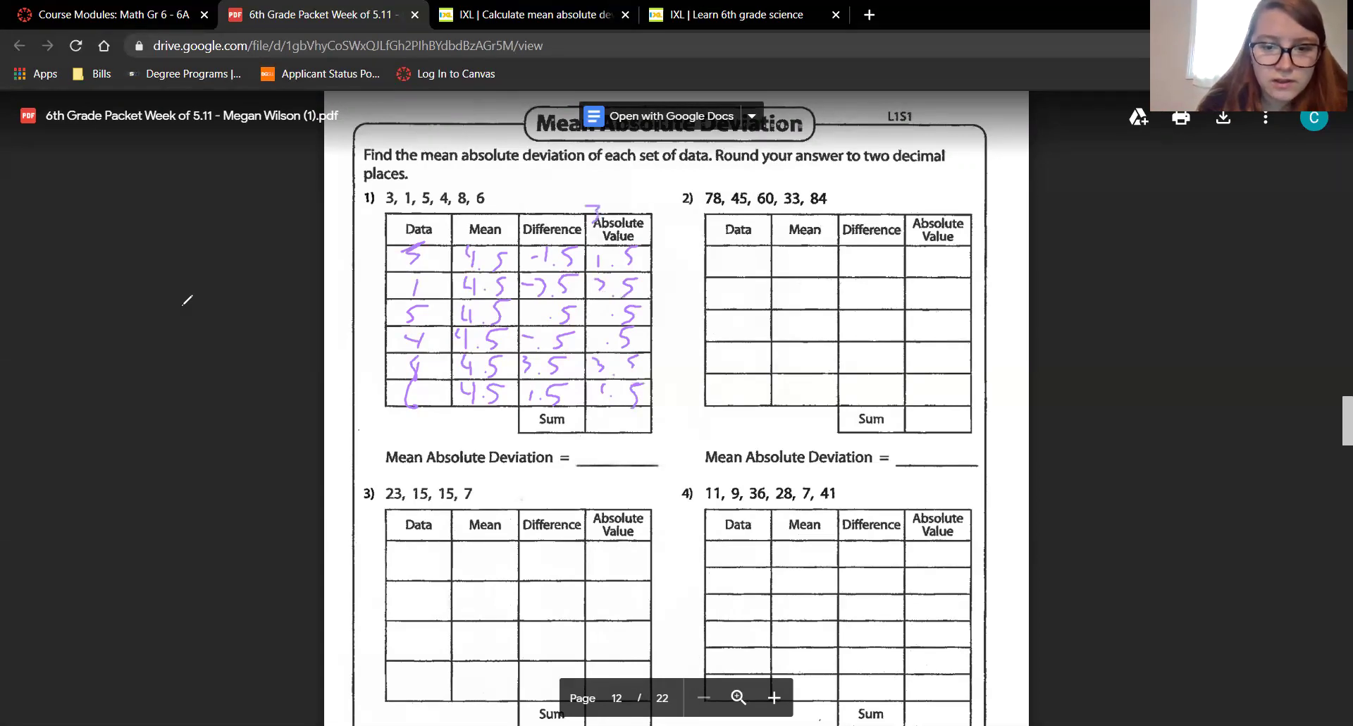
mouse_move(642, 415)
mouse_down()
mouse_move(638, 427)
mouse_move(649, 417)
mouse_up()
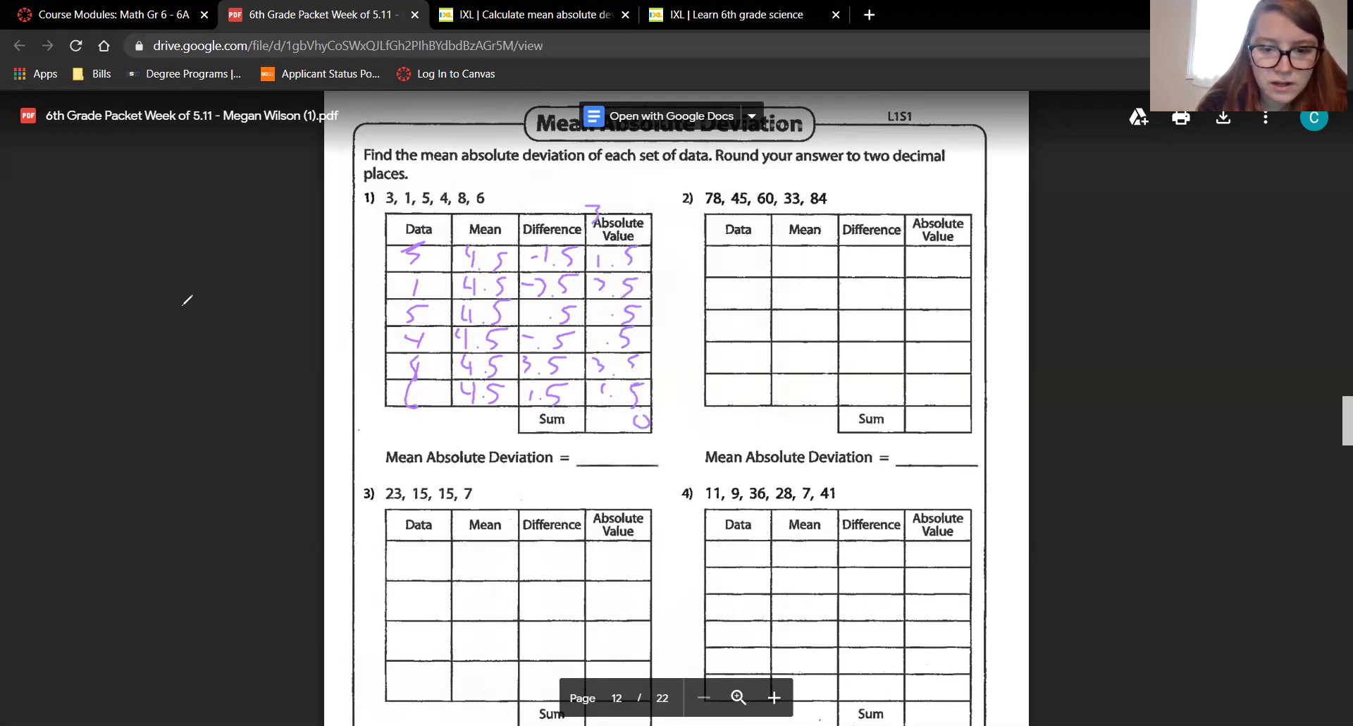
drag(604, 407, 616, 428)
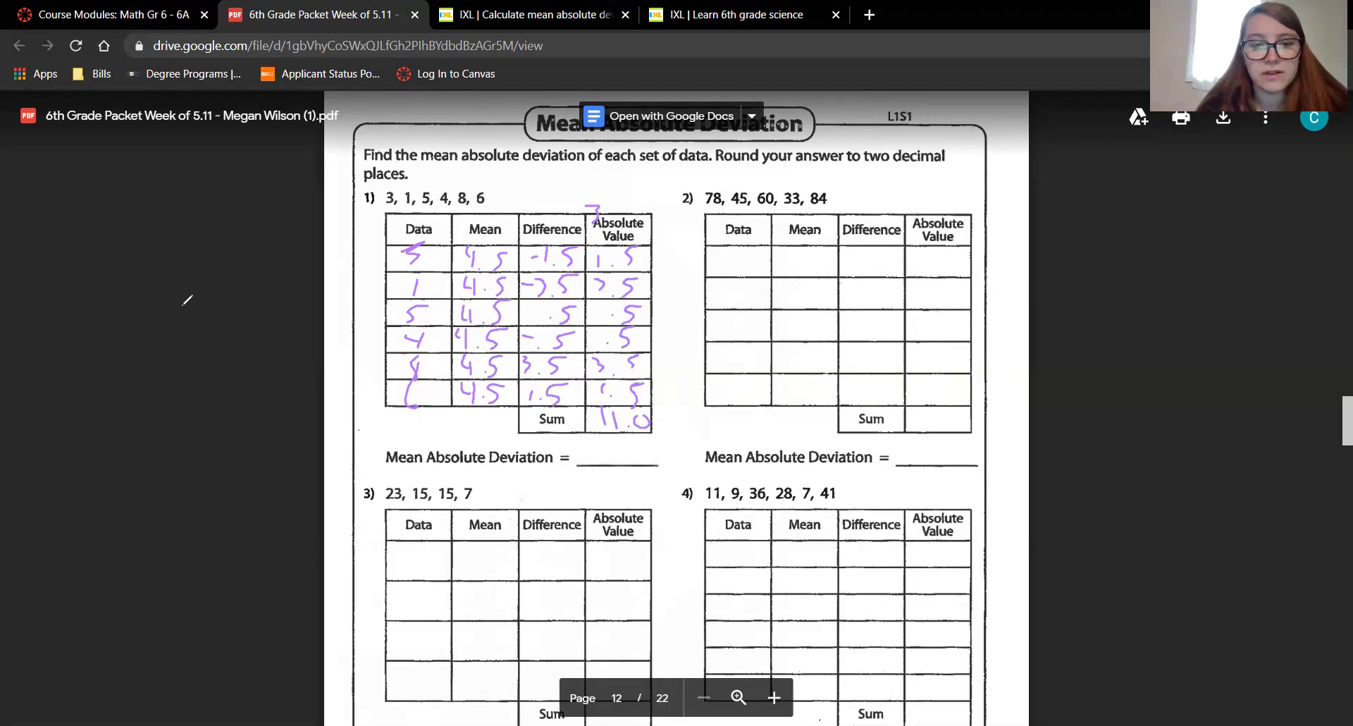
Step: Circle problem 1's data set and set up a long division of 11 by 6 beside the worksheet
mouse_move(458, 166)
mouse_down()
mouse_move(465, 210)
mouse_move(413, 169)
mouse_up()
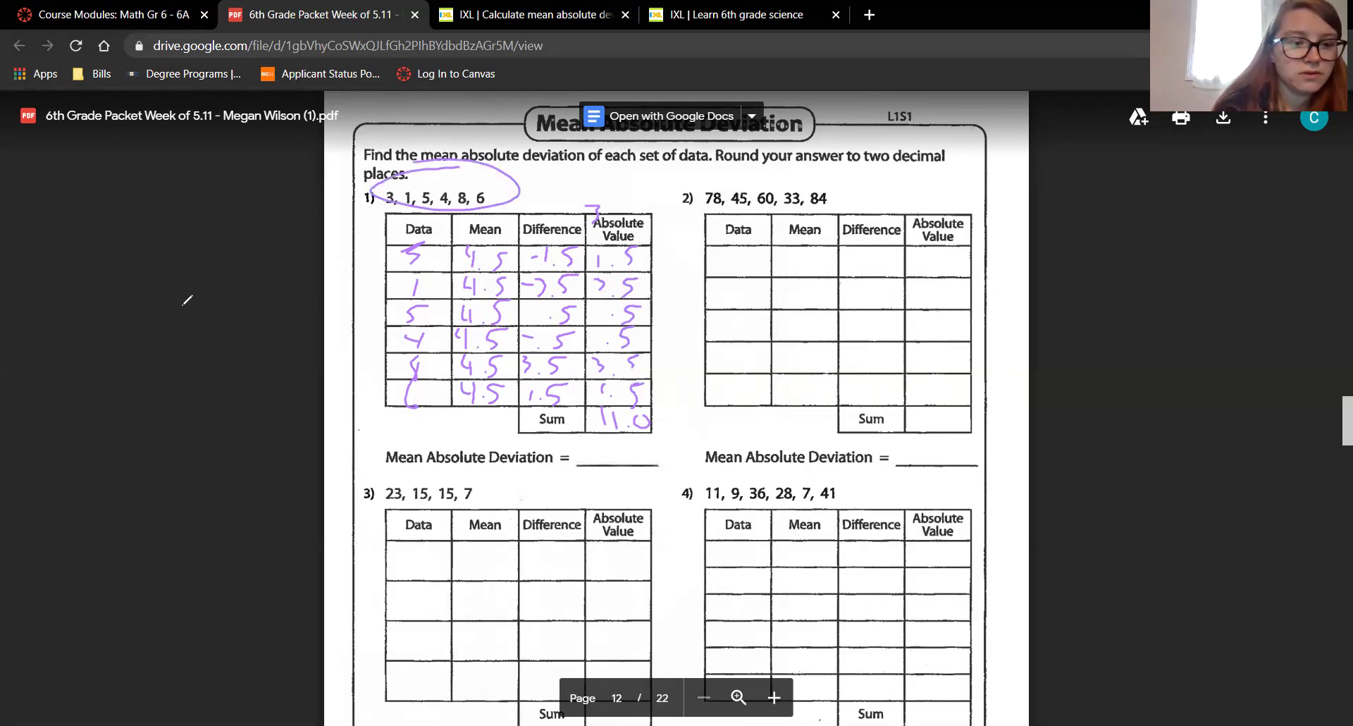
mouse_move(205, 304)
mouse_down()
mouse_move(198, 344)
mouse_move(210, 352)
mouse_up()
mouse_move(178, 364)
mouse_down()
mouse_move(160, 289)
mouse_move(252, 266)
mouse_up()
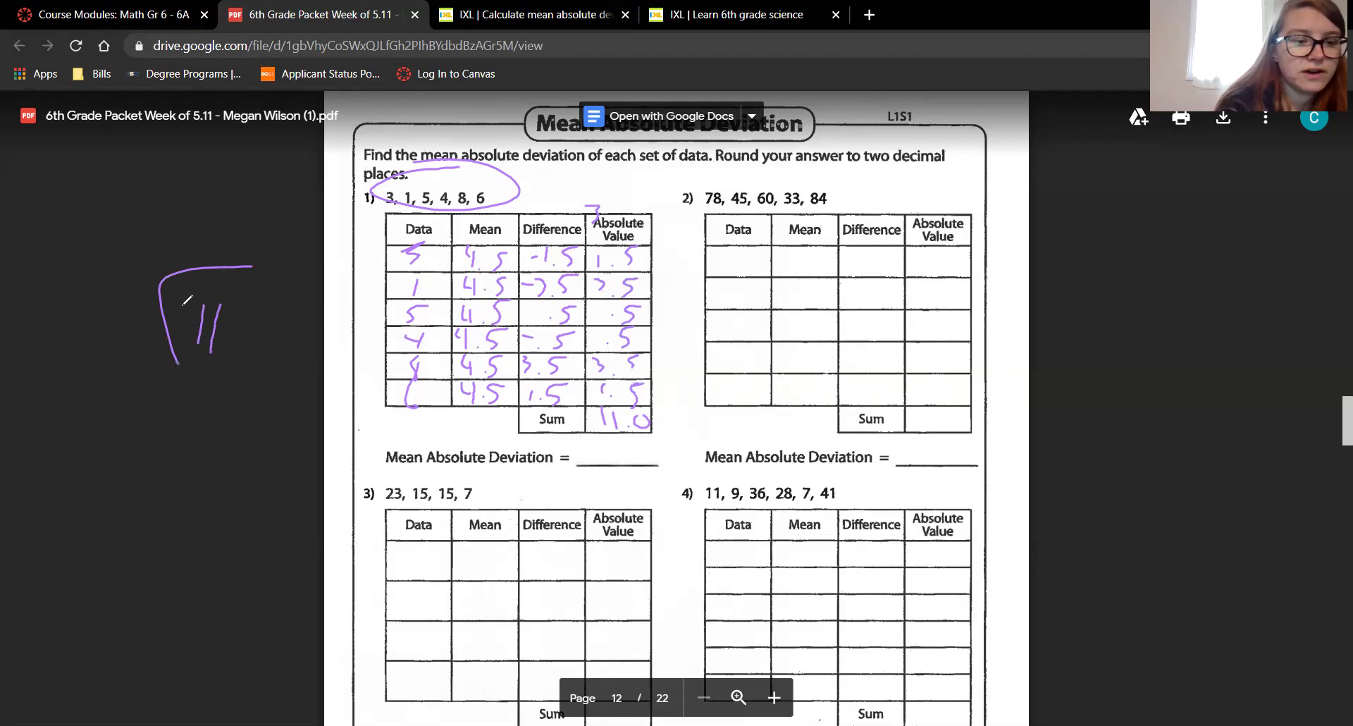
drag(106, 308, 99, 365)
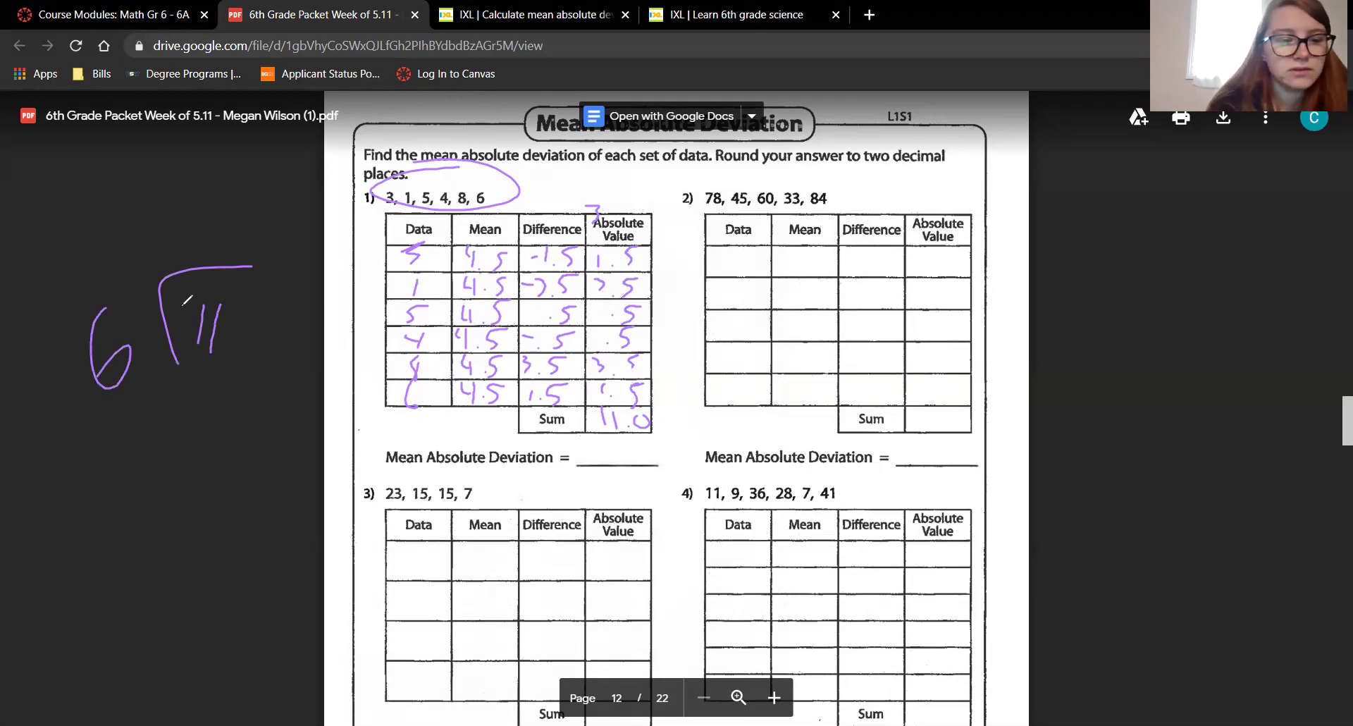
Step: Write 0 as the first quotient digit, place a 0 under the dividend, and subtract to write 11
drag(167, 223, 159, 252)
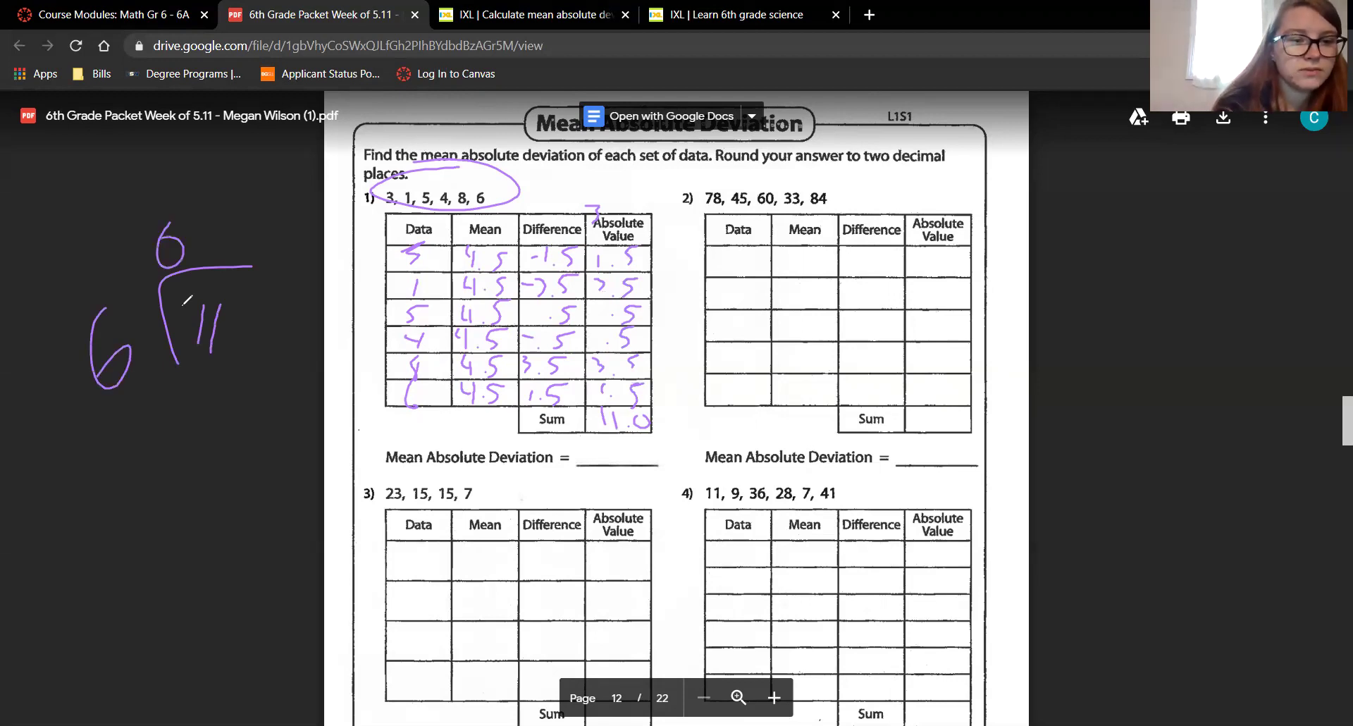
mouse_move(206, 386)
mouse_down()
mouse_move(185, 405)
mouse_move(204, 395)
mouse_up()
drag(167, 456, 265, 433)
drag(199, 465, 207, 511)
drag(232, 464, 231, 491)
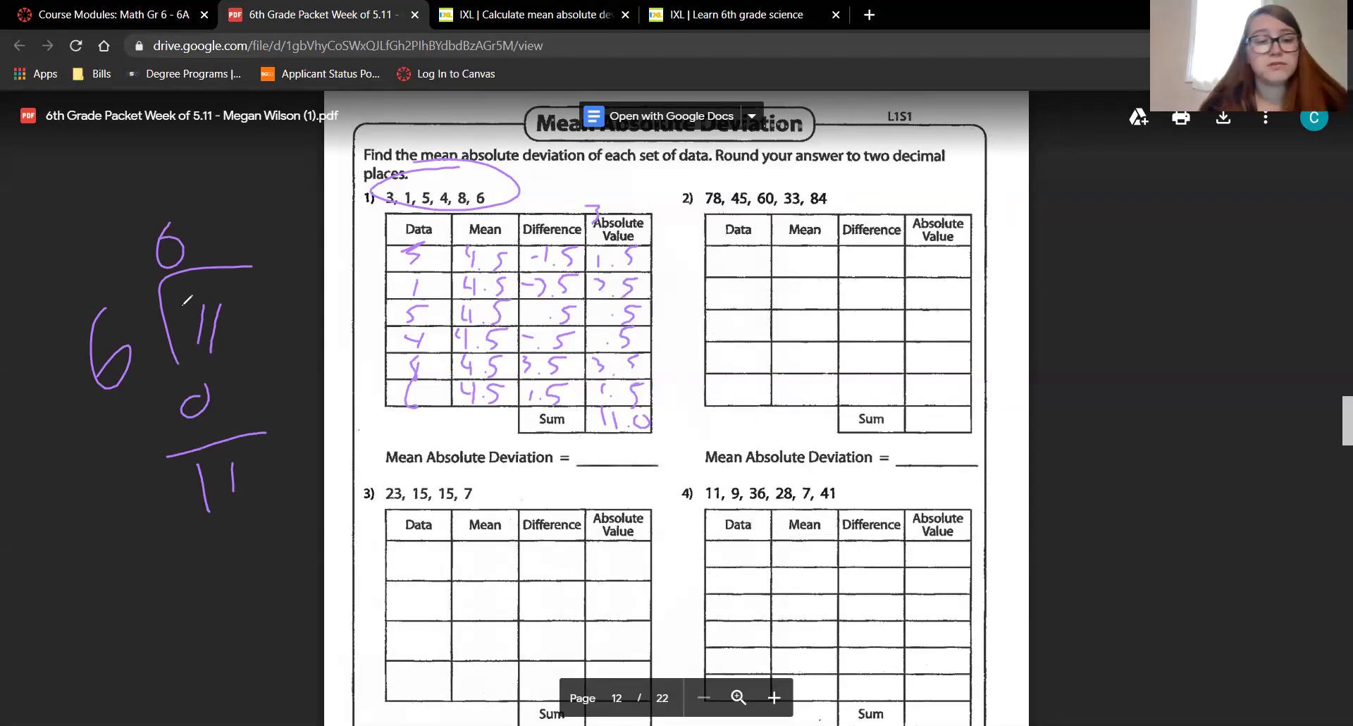
Step: Write 1 and a decimal point in the quotient, and subtract 06 from 11 with borrowing, writing the remainder 5
drag(217, 220, 218, 253)
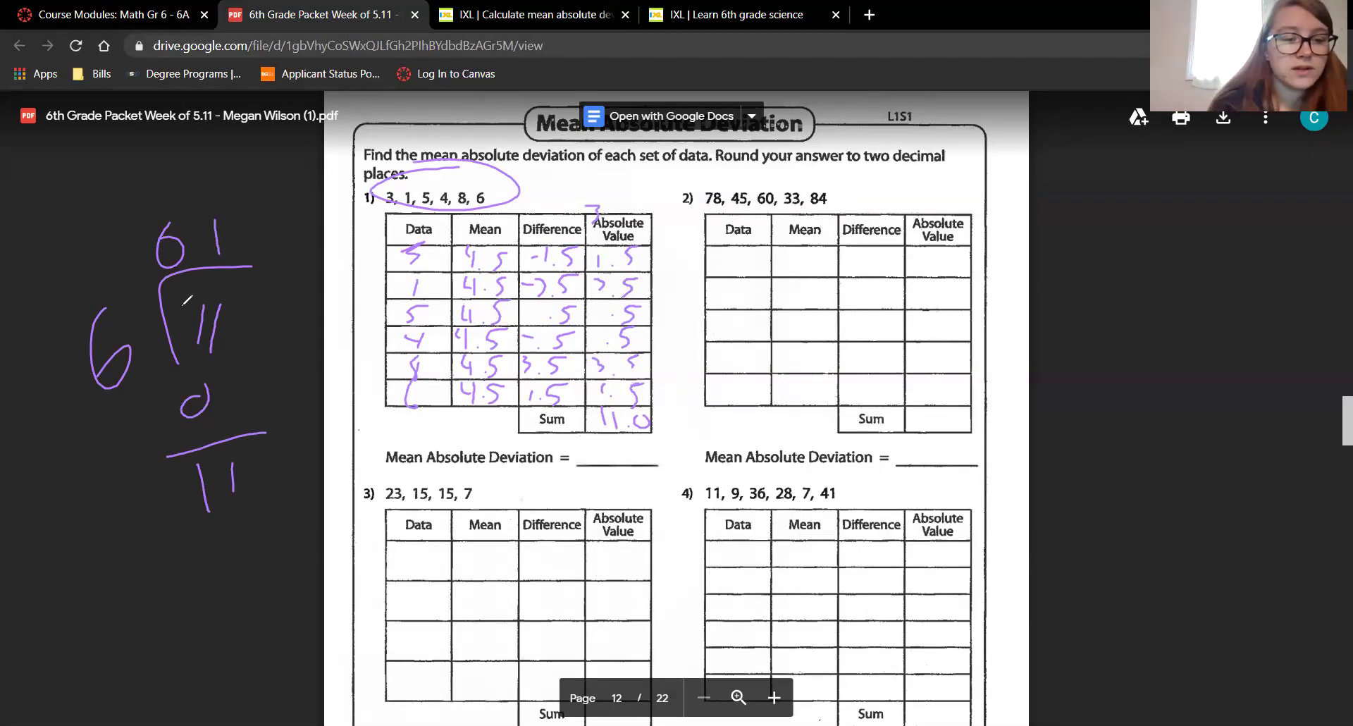
drag(215, 540, 231, 544)
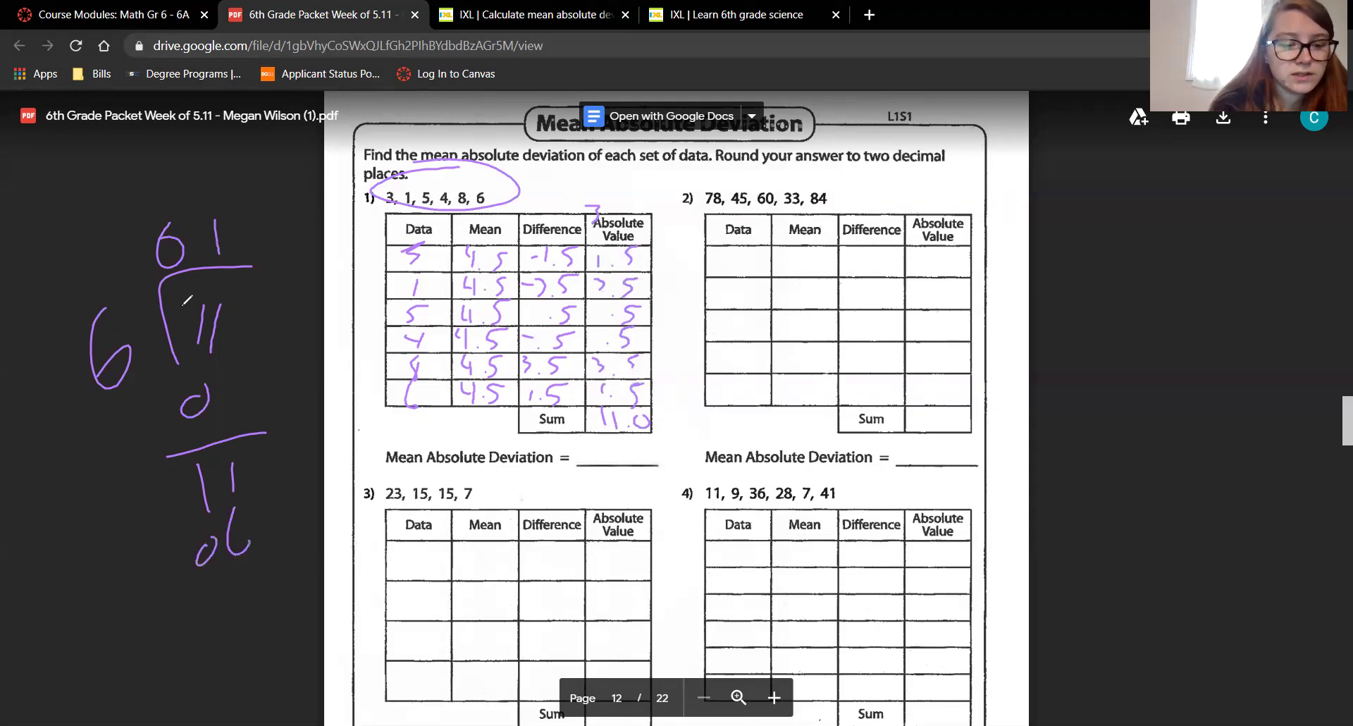
drag(187, 585, 273, 558)
mouse_move(208, 477)
mouse_down()
mouse_move(195, 516)
mouse_move(172, 482)
mouse_move(216, 483)
mouse_up()
drag(272, 582, 252, 634)
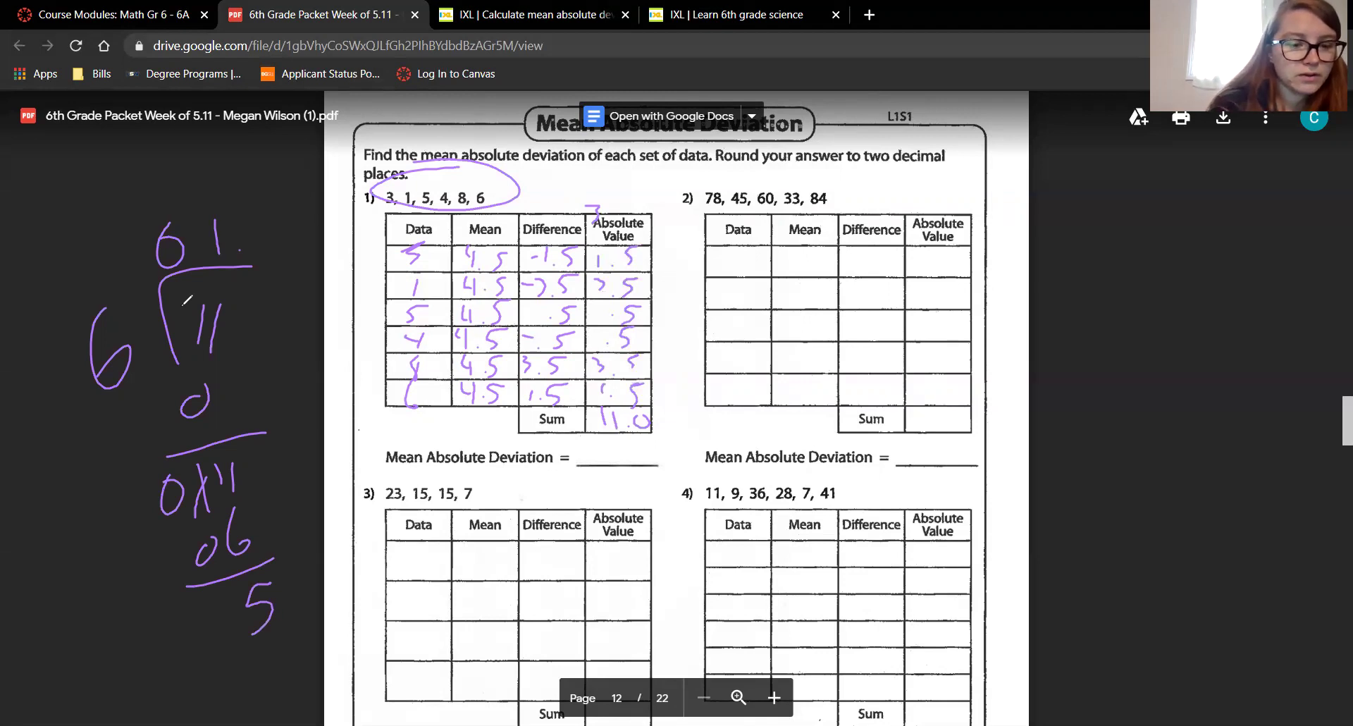
Step: Append a 0 to the remainder, extend the division bar, write 7 as the tenths digit, and put 48 with a subtraction line beneath
drag(301, 585, 310, 568)
drag(245, 265, 362, 260)
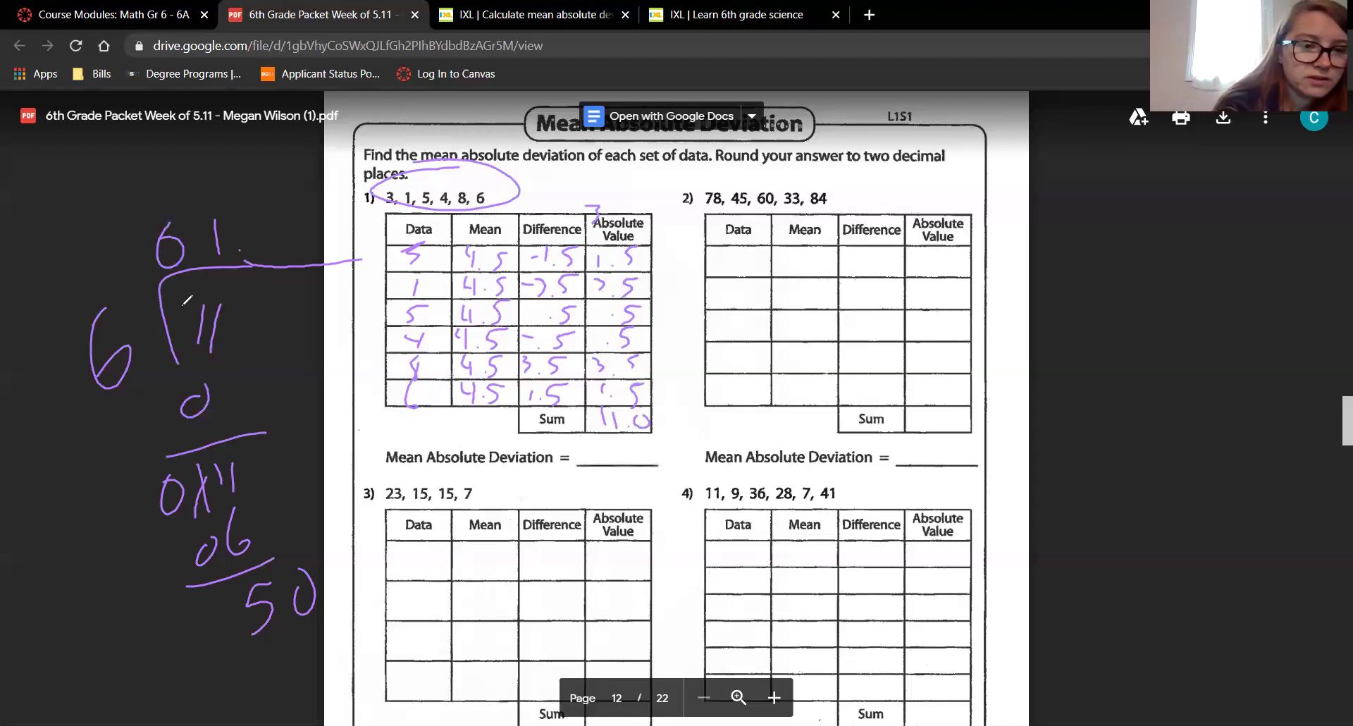
mouse_move(250, 193)
mouse_down()
mouse_move(262, 254)
mouse_move(281, 223)
mouse_up()
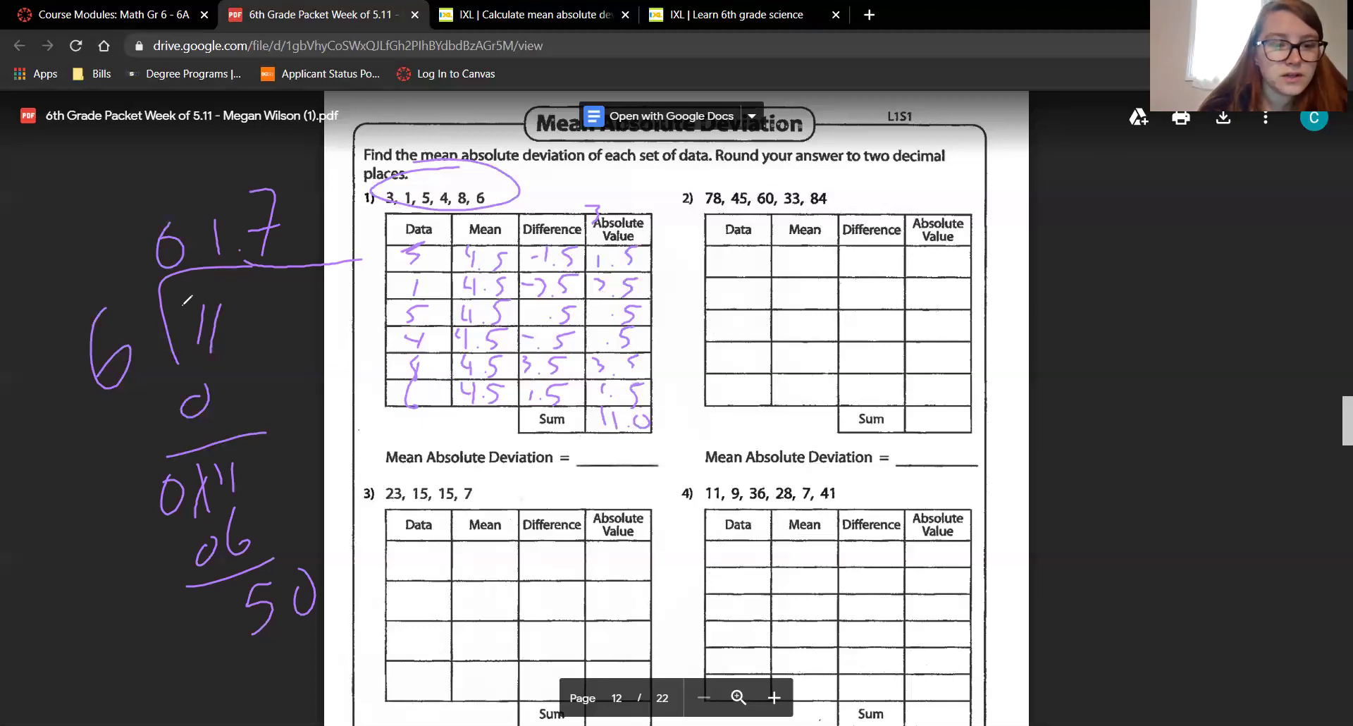
mouse_move(263, 642)
mouse_down()
mouse_move(255, 668)
mouse_move(277, 663)
mouse_up()
drag(274, 649, 276, 681)
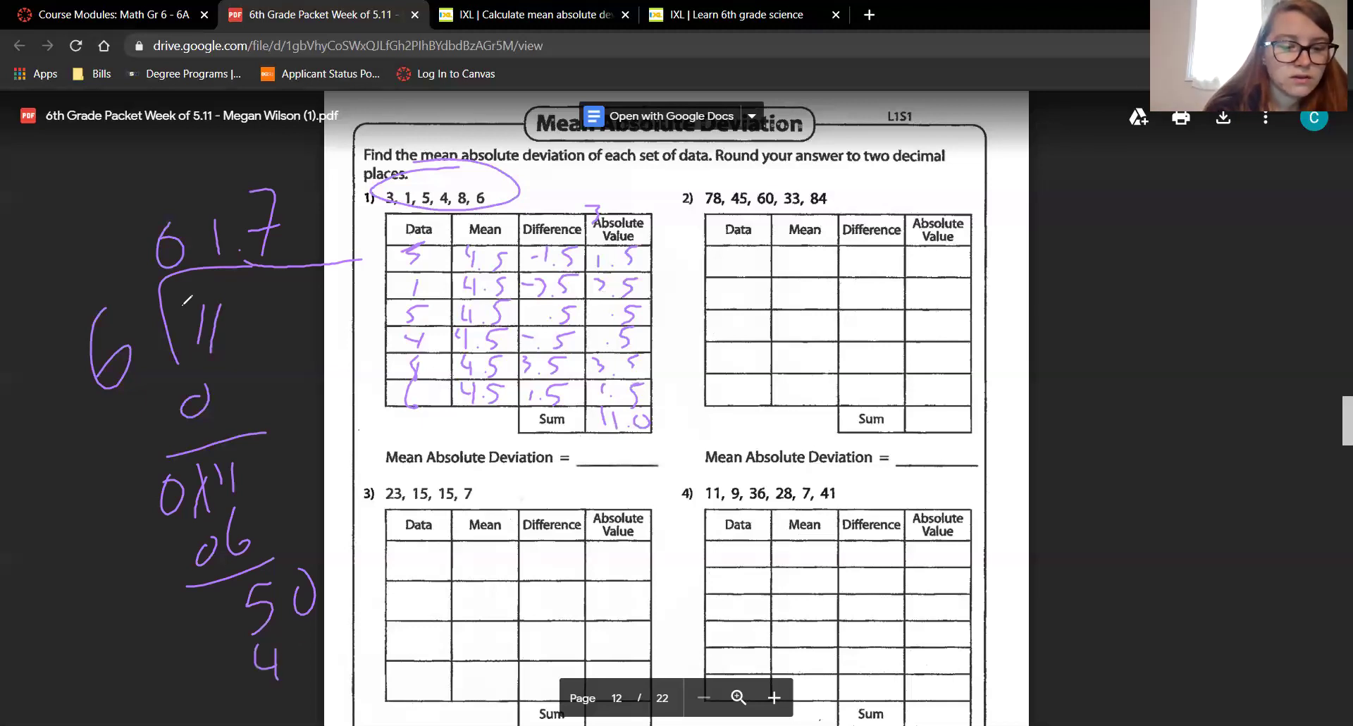
mouse_move(316, 625)
mouse_down()
mouse_move(321, 666)
mouse_move(310, 668)
mouse_up()
drag(251, 708, 379, 659)
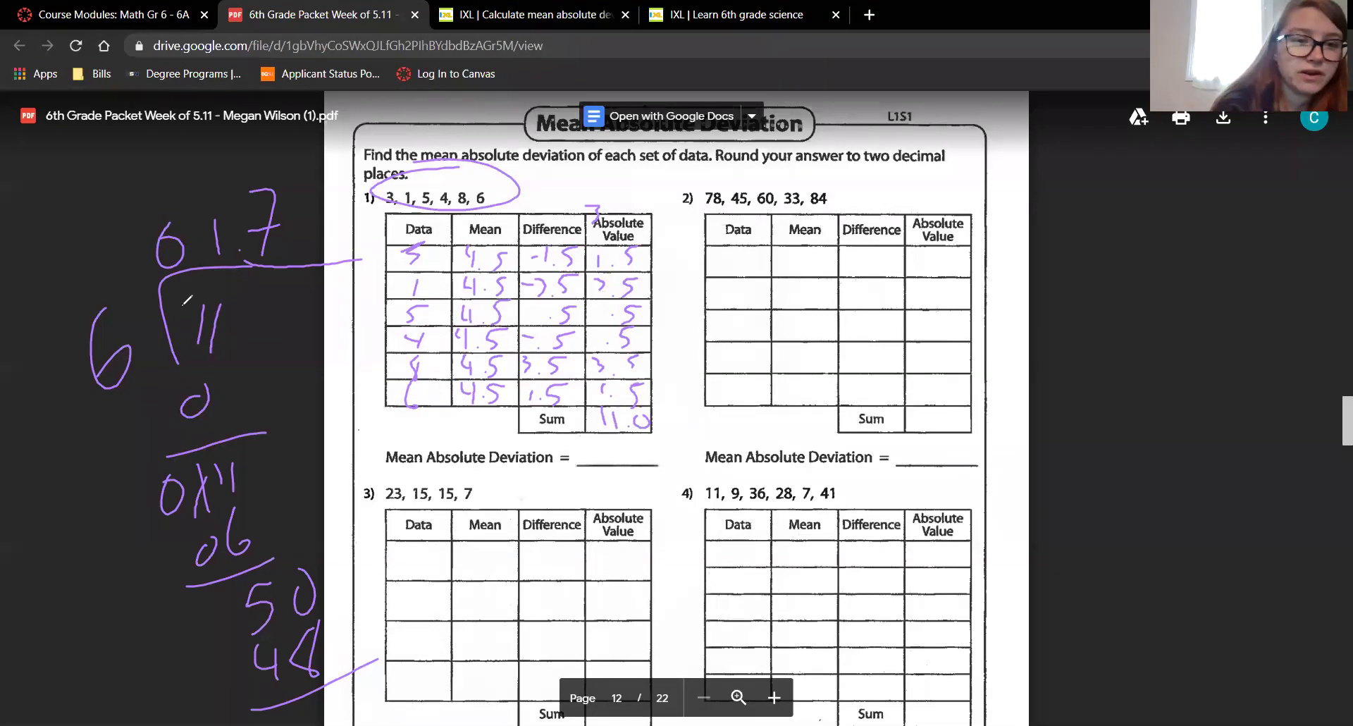
Step: Remove the quotient's tenths digit and handwrite 8 in its place
key(ctrl+z)
key(ctrl+z)
key(ctrl+z)
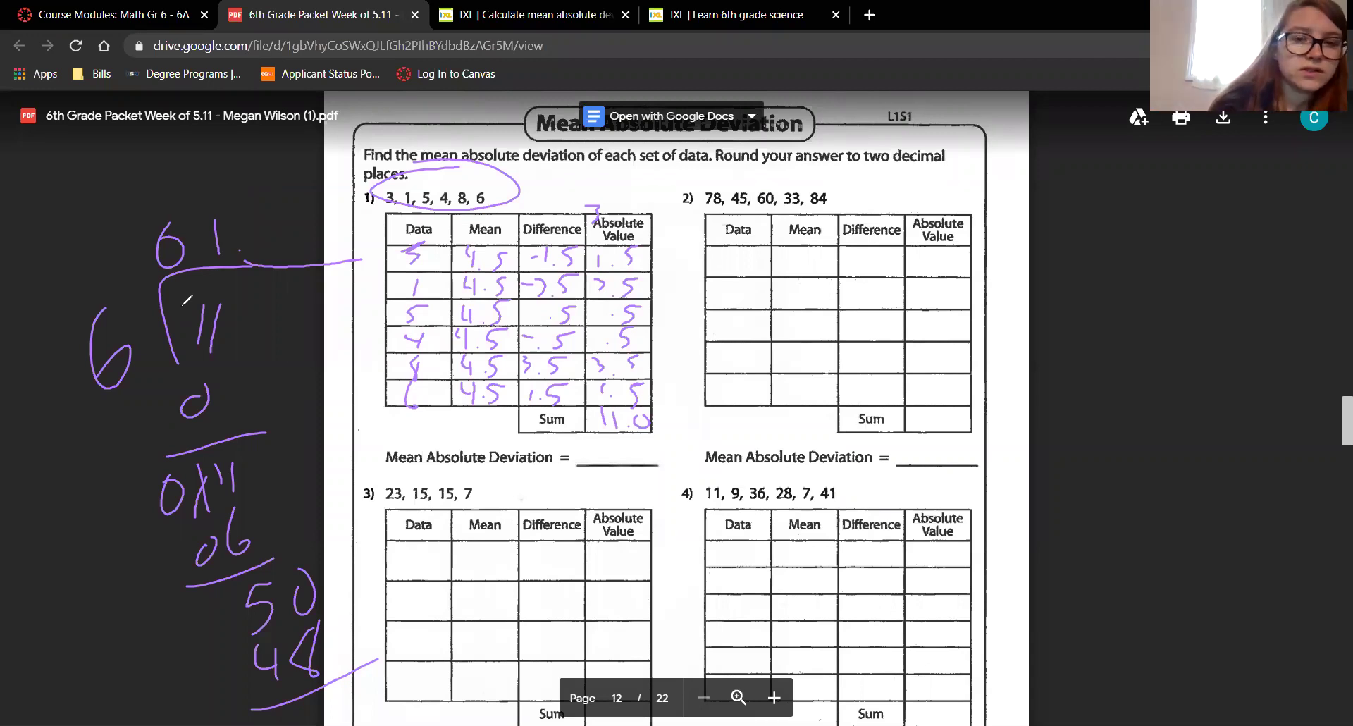
drag(284, 189, 281, 185)
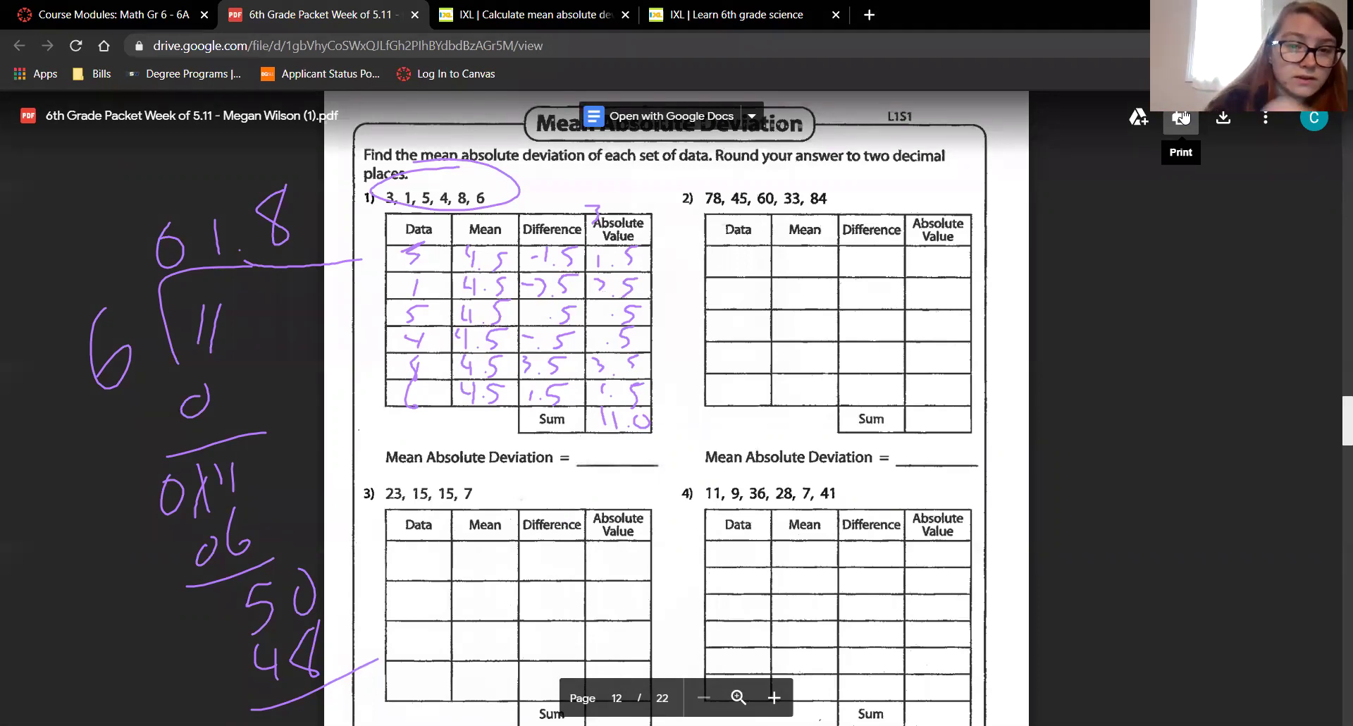
Step: Borrow to turn 50 into 4 and 10, subtract 48 to write 02, and append a 0 to the remainder
drag(265, 589, 251, 643)
drag(221, 586, 236, 627)
drag(290, 582, 284, 616)
mouse_move(285, 705)
mouse_down()
mouse_move(281, 719)
mouse_move(288, 705)
mouse_up()
drag(320, 703, 349, 720)
mouse_move(379, 678)
mouse_down()
mouse_move(363, 687)
mouse_move(378, 675)
mouse_up()
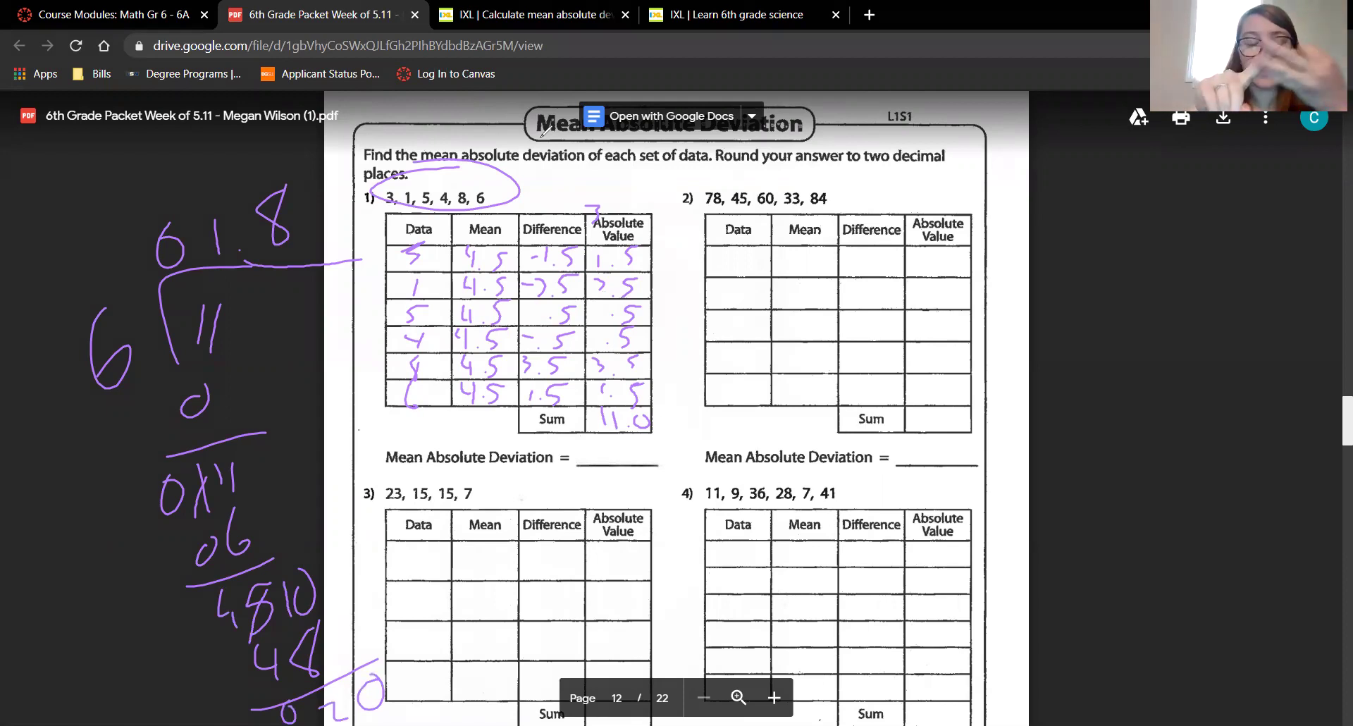
Step: Continue the quotient with the digits 3 and 3, writing 18 and the next 20 in the working below
drag(301, 204, 310, 243)
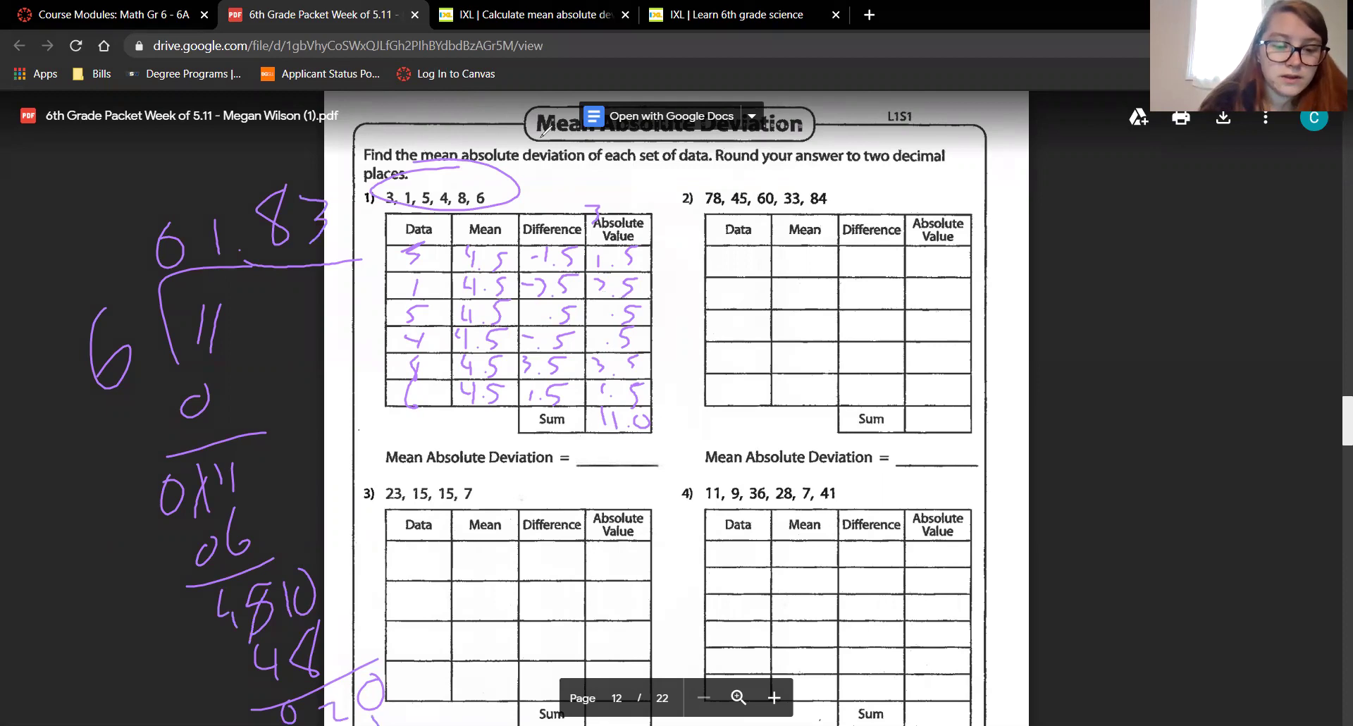
mouse_move(403, 698)
mouse_down()
mouse_move(397, 724)
mouse_move(306, 723)
mouse_move(468, 720)
mouse_move(484, 690)
mouse_up()
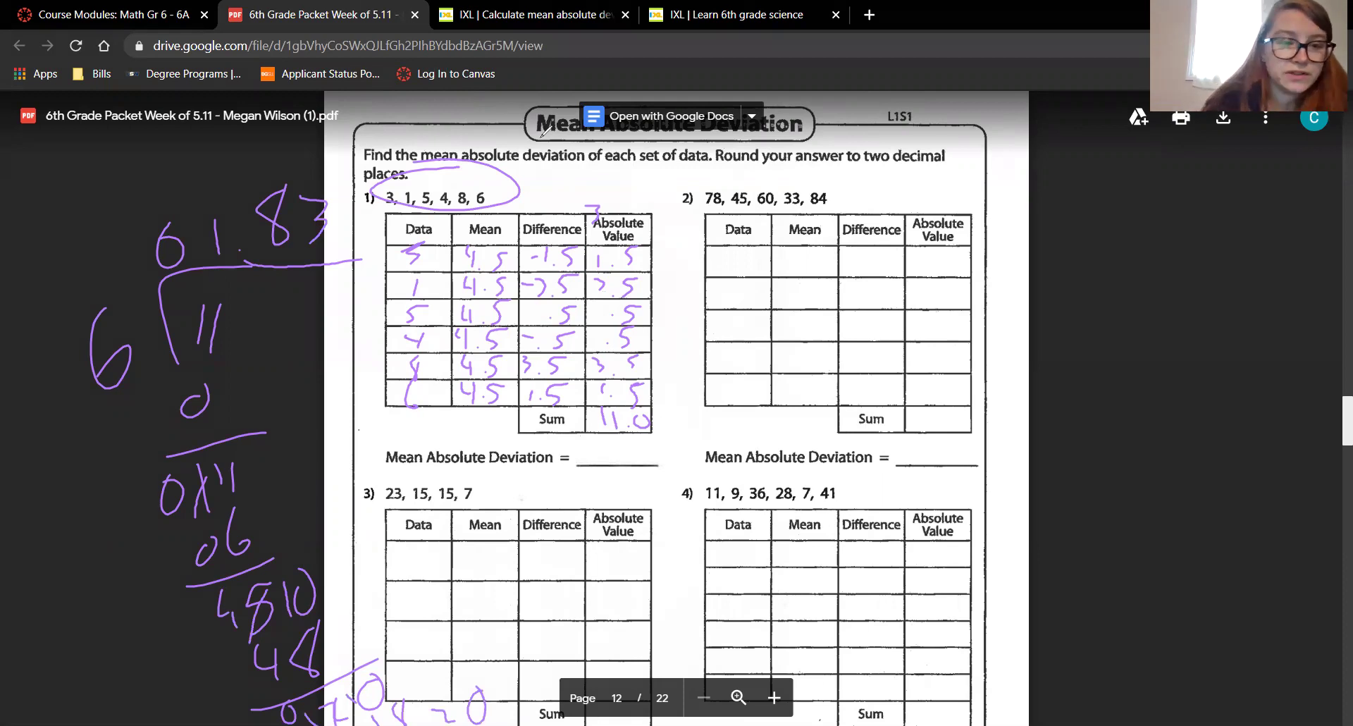
drag(345, 198, 356, 238)
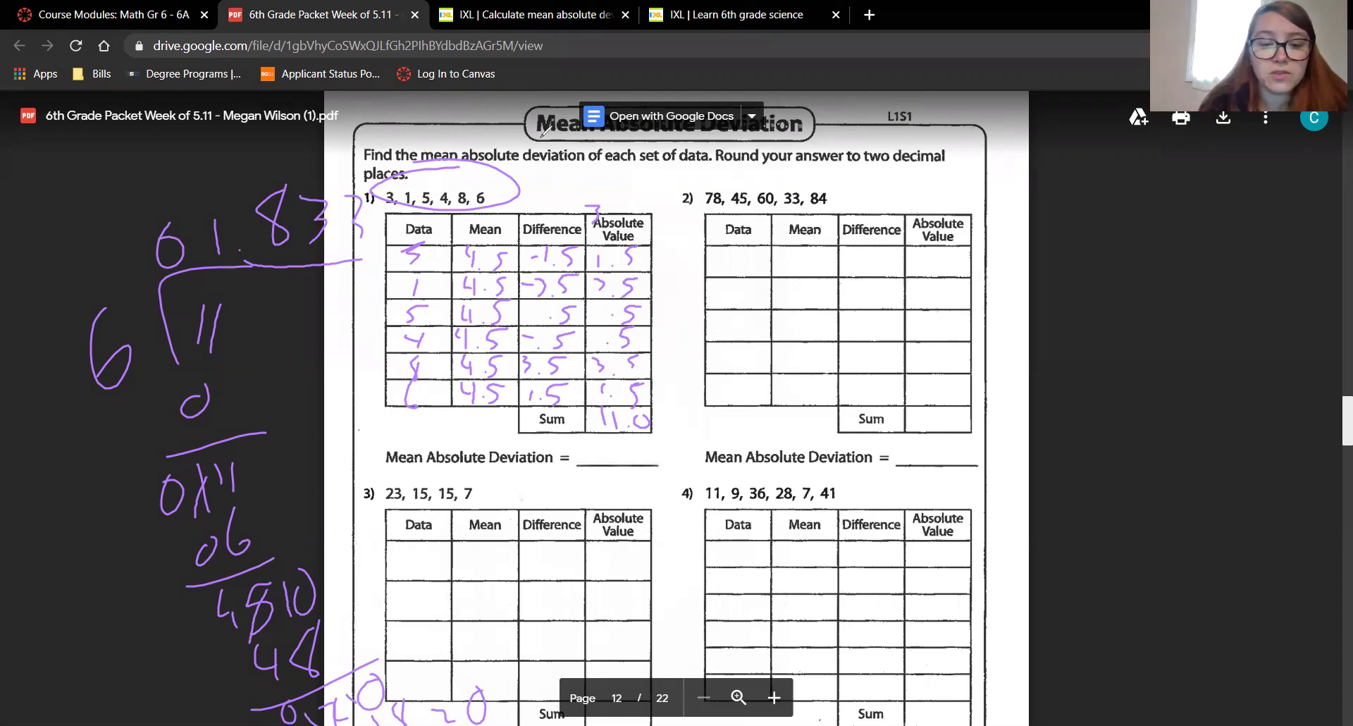
Step: Handwrite 1.83 as problem 1's Mean Absolute Deviation, and clear all the handwriting from the screen
drag(588, 431, 584, 462)
click(600, 458)
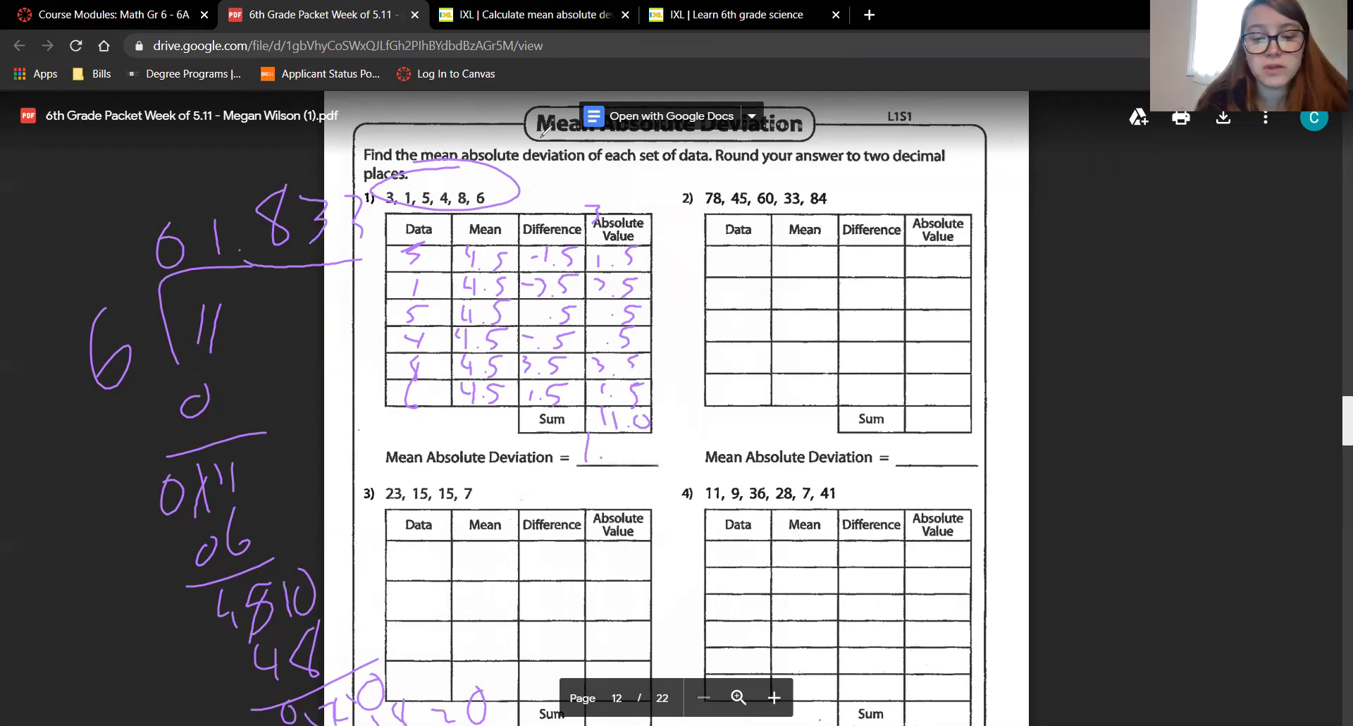
mouse_move(626, 435)
mouse_down()
mouse_move(623, 463)
mouse_move(642, 461)
mouse_up()
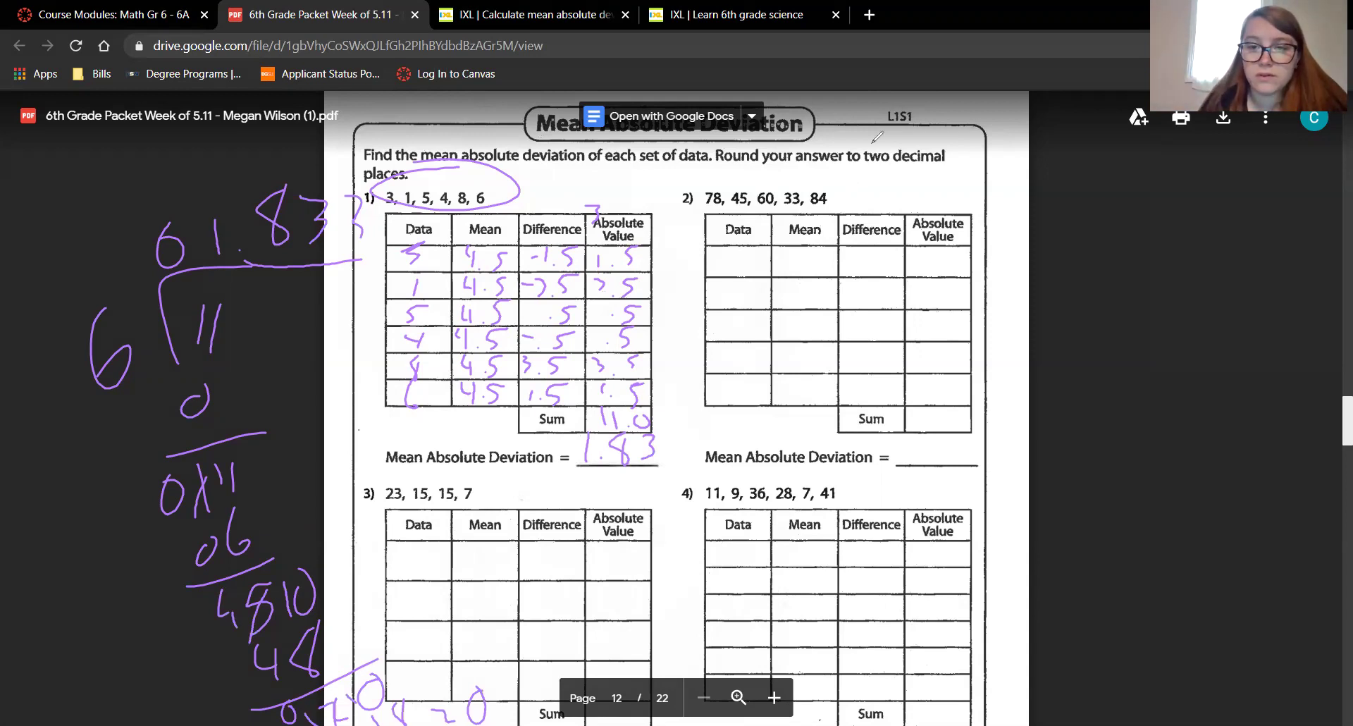
key(e)
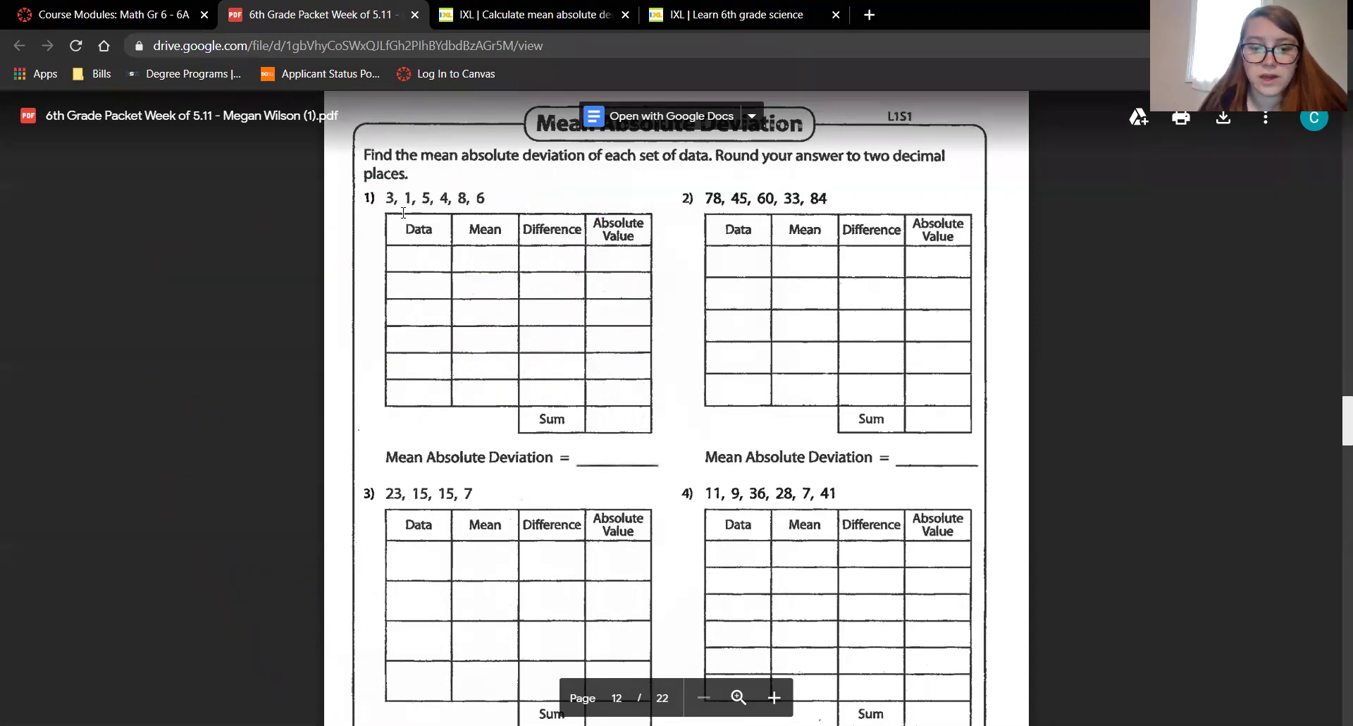
Step: For problem 3, write the addition 23 + 15 = 38 in green beside the worksheet and strike off the 23 and first 15
scroll(403, 295, down, 3)
scroll(403, 294, up, 3)
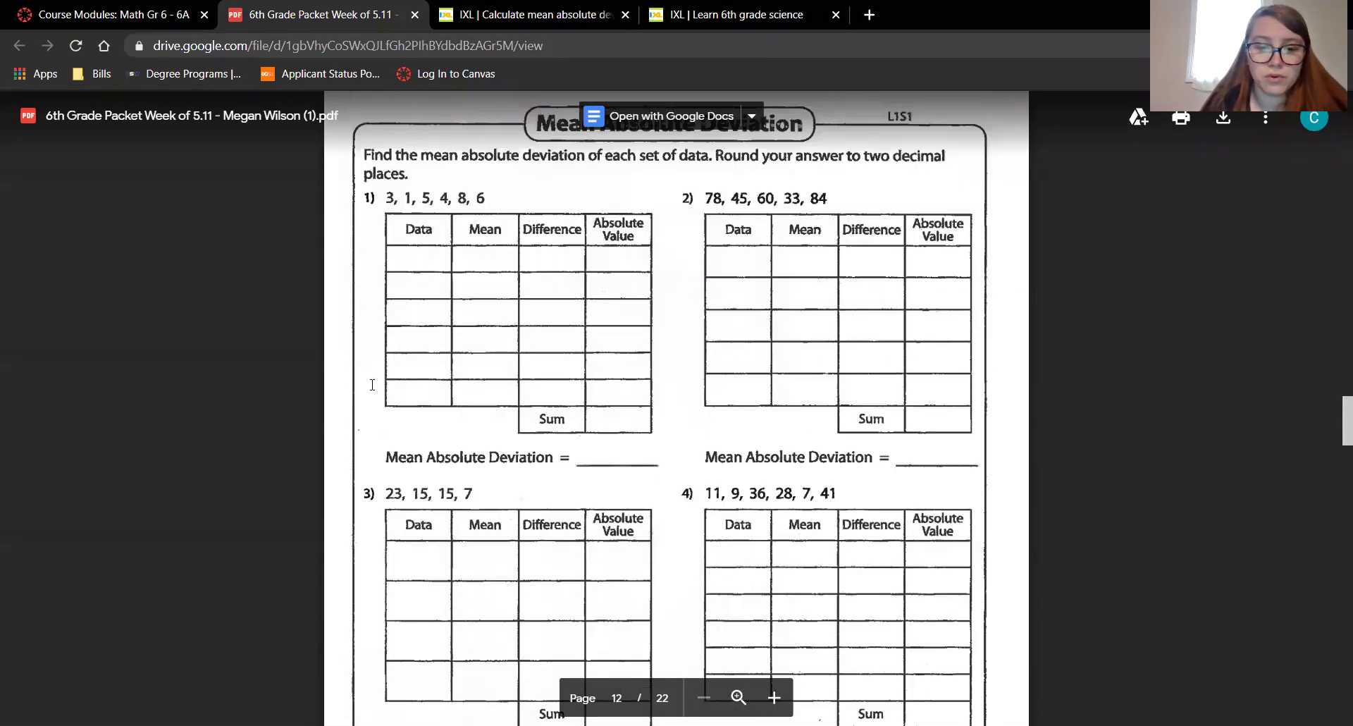
scroll(351, 397, down, 1)
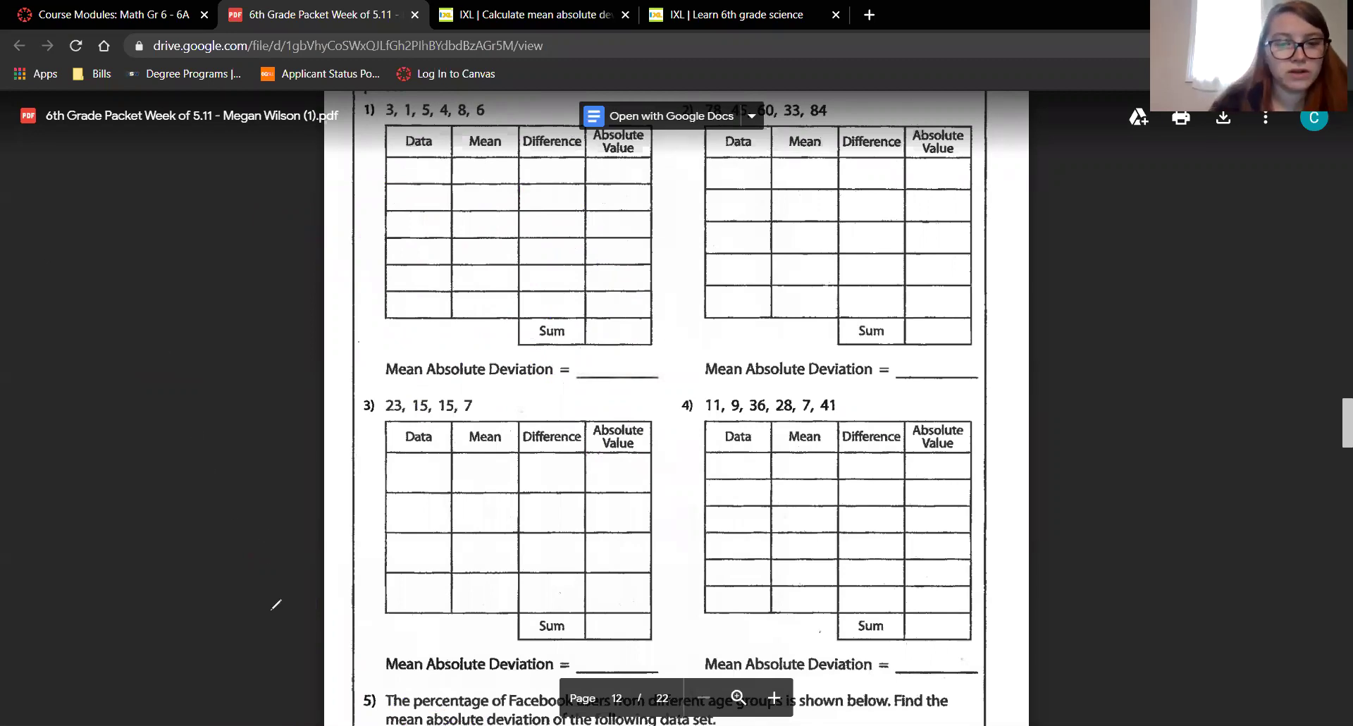
mouse_move(55, 206)
mouse_down()
mouse_move(87, 238)
mouse_move(117, 207)
mouse_move(95, 226)
mouse_up()
mouse_move(51, 255)
mouse_down()
mouse_move(53, 289)
mouse_move(68, 270)
mouse_move(77, 287)
mouse_up()
drag(102, 248, 99, 300)
drag(103, 248, 128, 245)
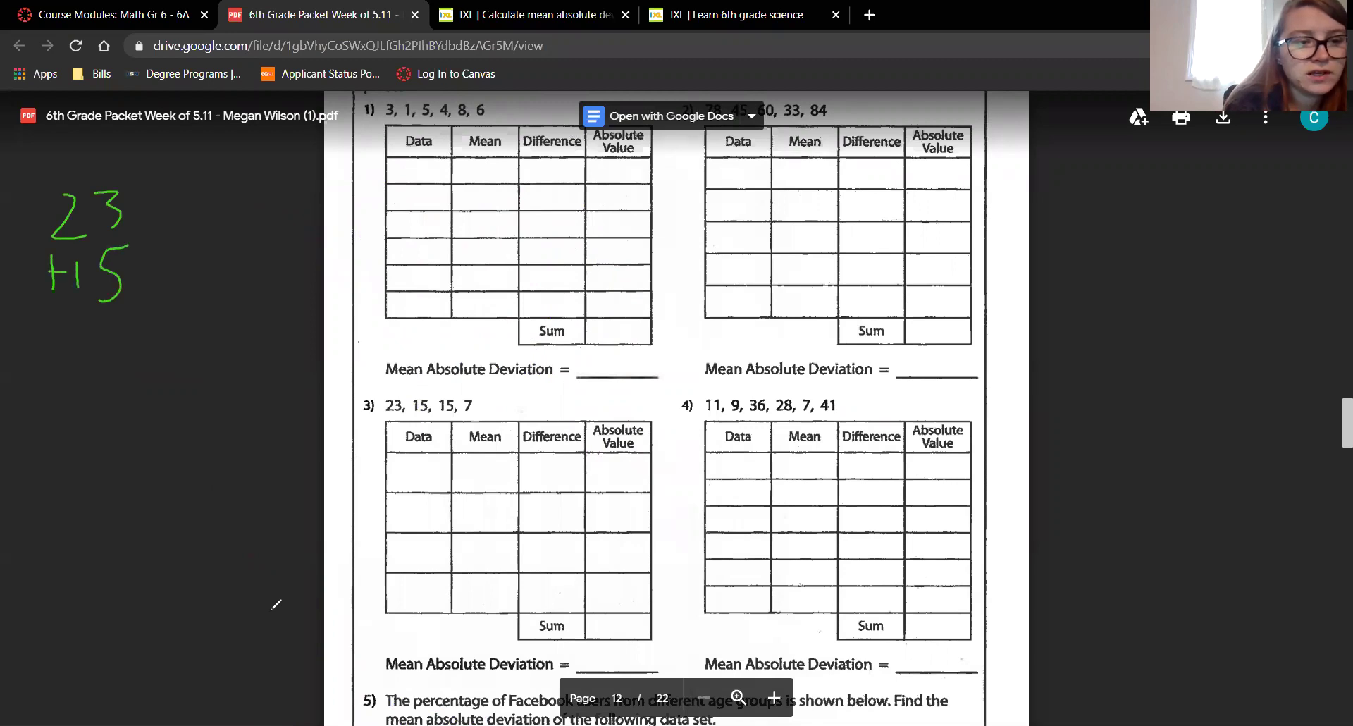
mouse_move(44, 329)
mouse_down()
mouse_move(178, 314)
mouse_move(131, 380)
mouse_move(144, 338)
mouse_up()
mouse_move(73, 351)
mouse_down()
mouse_move(91, 370)
mouse_move(83, 400)
mouse_up()
mouse_move(404, 371)
mouse_down()
mouse_move(376, 427)
mouse_move(410, 421)
mouse_up()
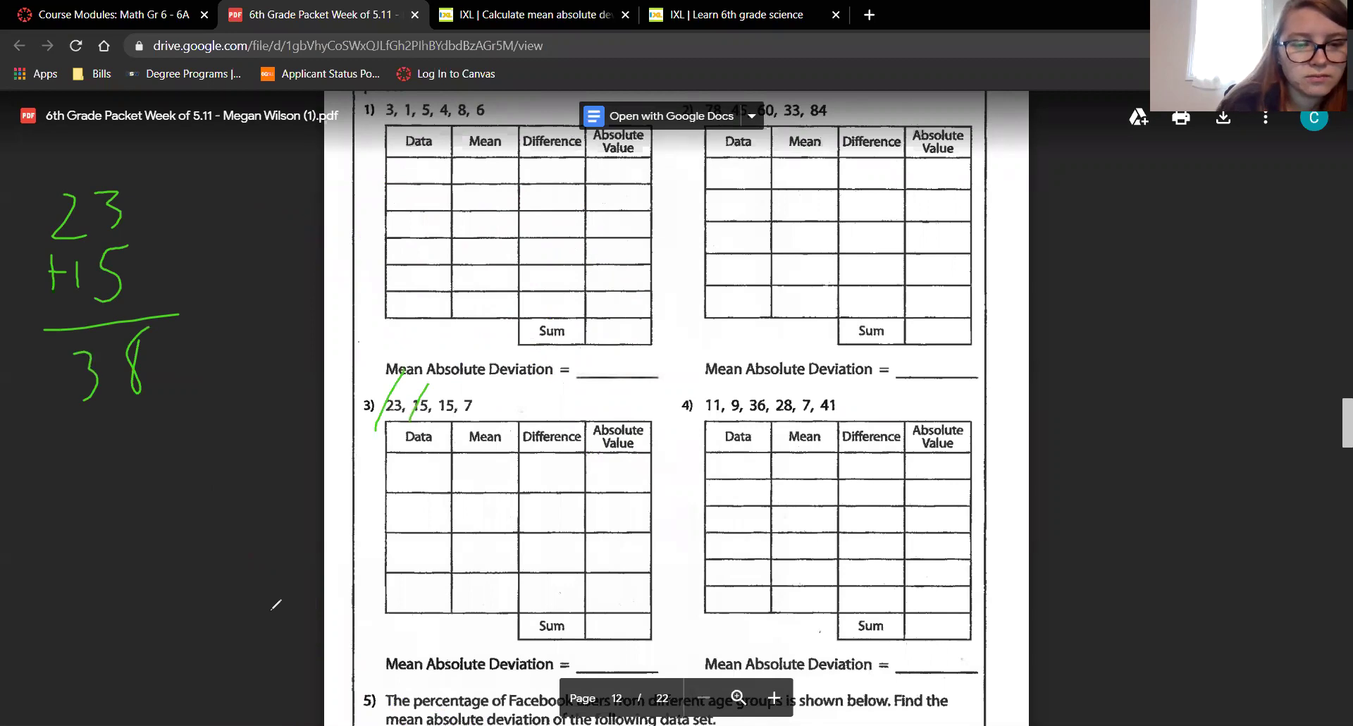
Step: Add 15 below the 38 by hand, carrying the 1 and writing 53, and strike off the second 15 in problem 3
drag(50, 436, 51, 470)
drag(47, 448, 94, 454)
mouse_move(144, 410)
mouse_down()
mouse_move(127, 428)
mouse_move(125, 469)
mouse_up()
drag(45, 501, 236, 465)
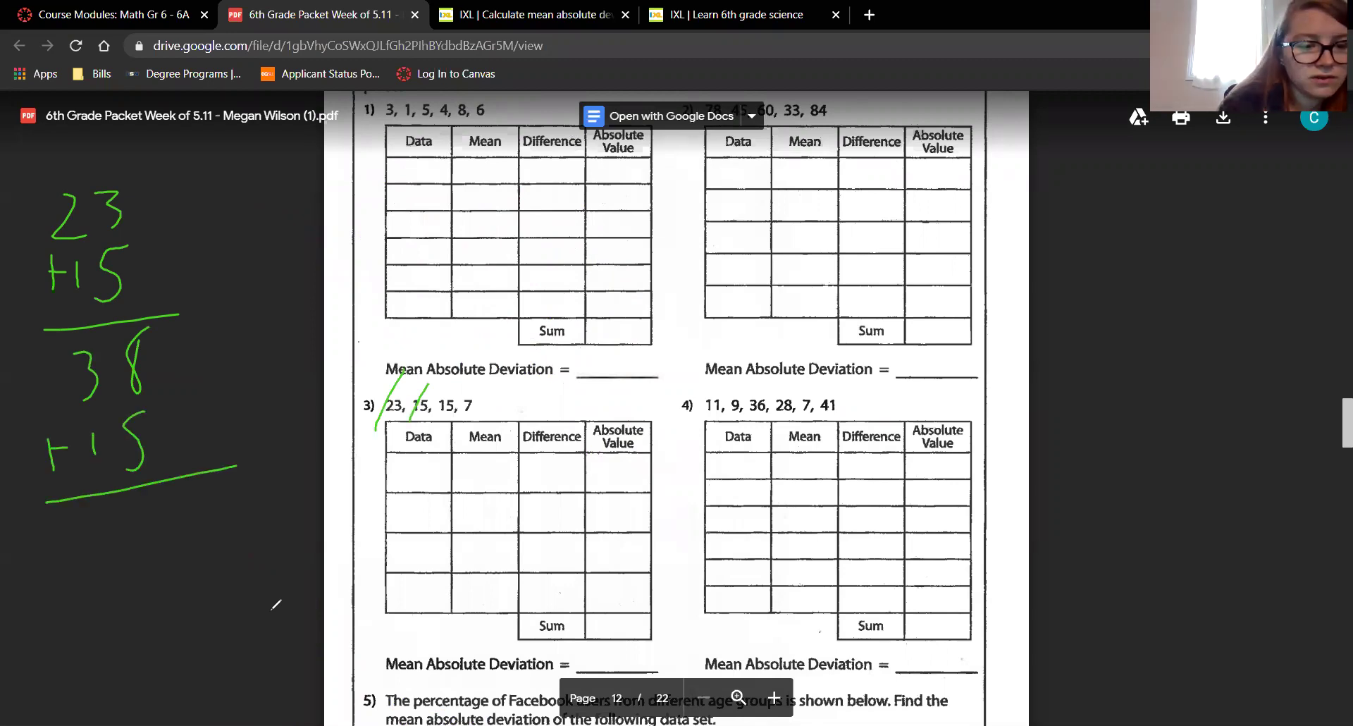
mouse_move(151, 493)
mouse_down()
mouse_move(178, 503)
mouse_move(168, 541)
mouse_up()
drag(52, 344, 58, 369)
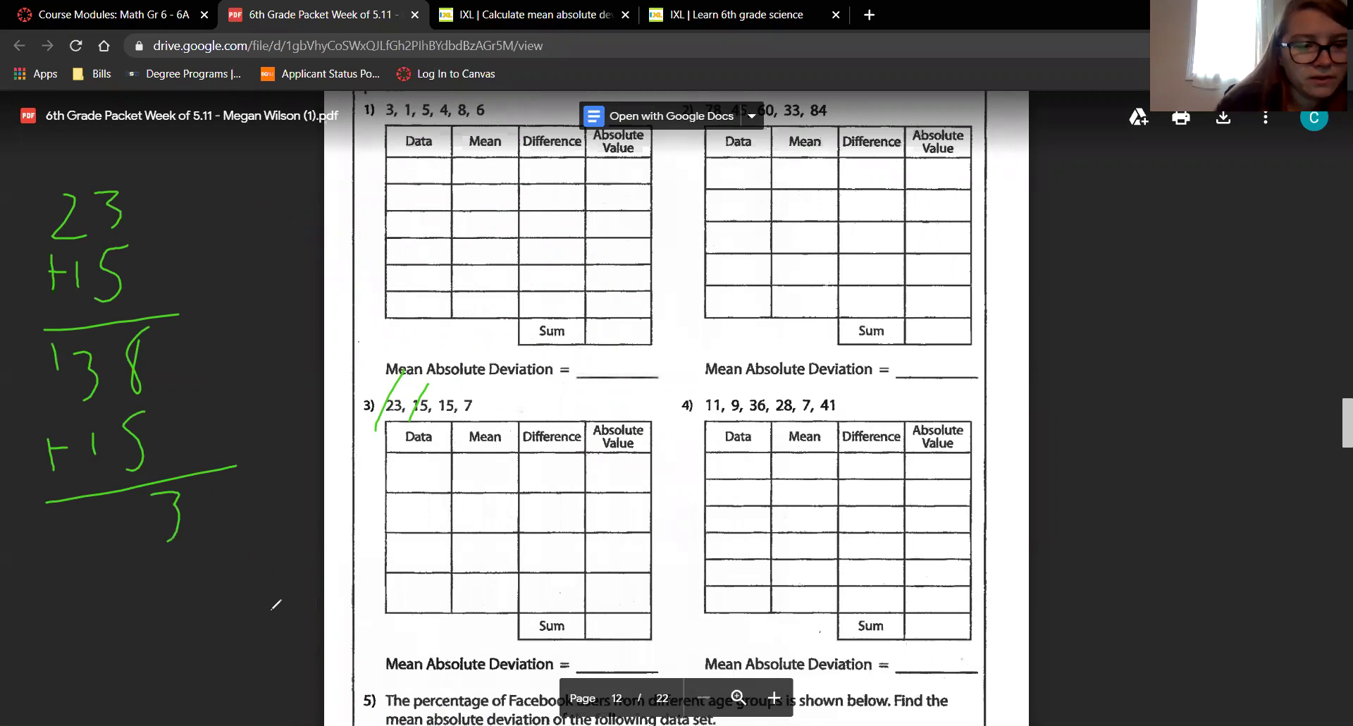
drag(115, 494, 95, 544)
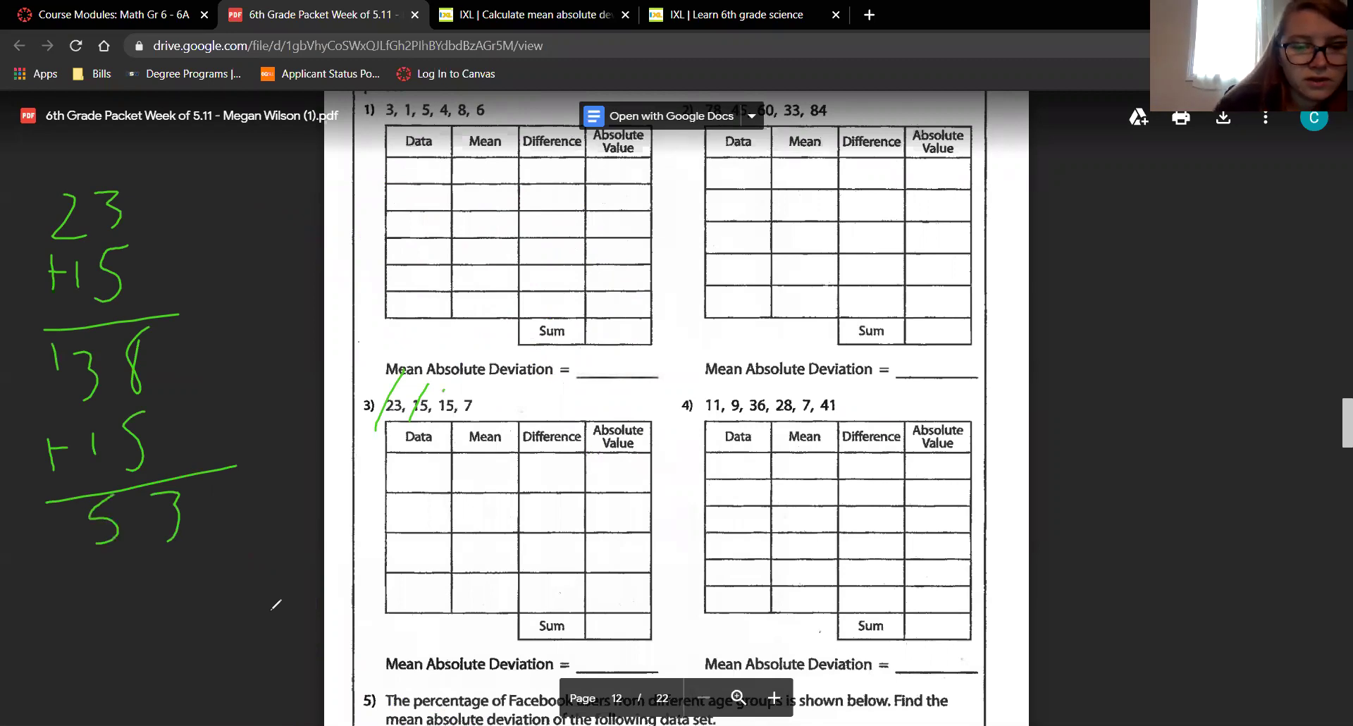
drag(443, 391, 440, 440)
Step: Add 7 below the 53, write the total 60 under a line, and strike off the 7 in problem 3's data list
mouse_move(70, 572)
mouse_down()
mouse_move(81, 604)
mouse_move(104, 582)
mouse_up()
drag(181, 539, 184, 583)
drag(148, 576, 203, 564)
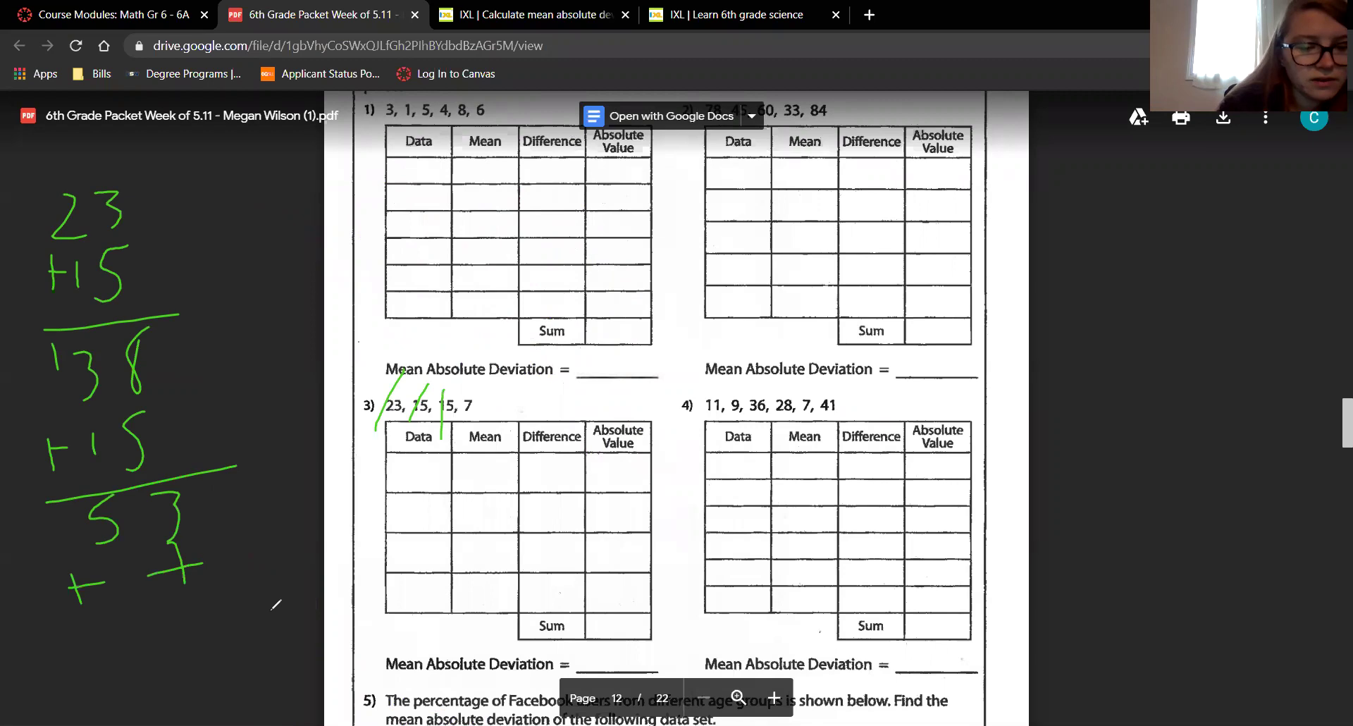
drag(74, 642, 264, 585)
drag(134, 635, 162, 678)
drag(204, 630, 202, 632)
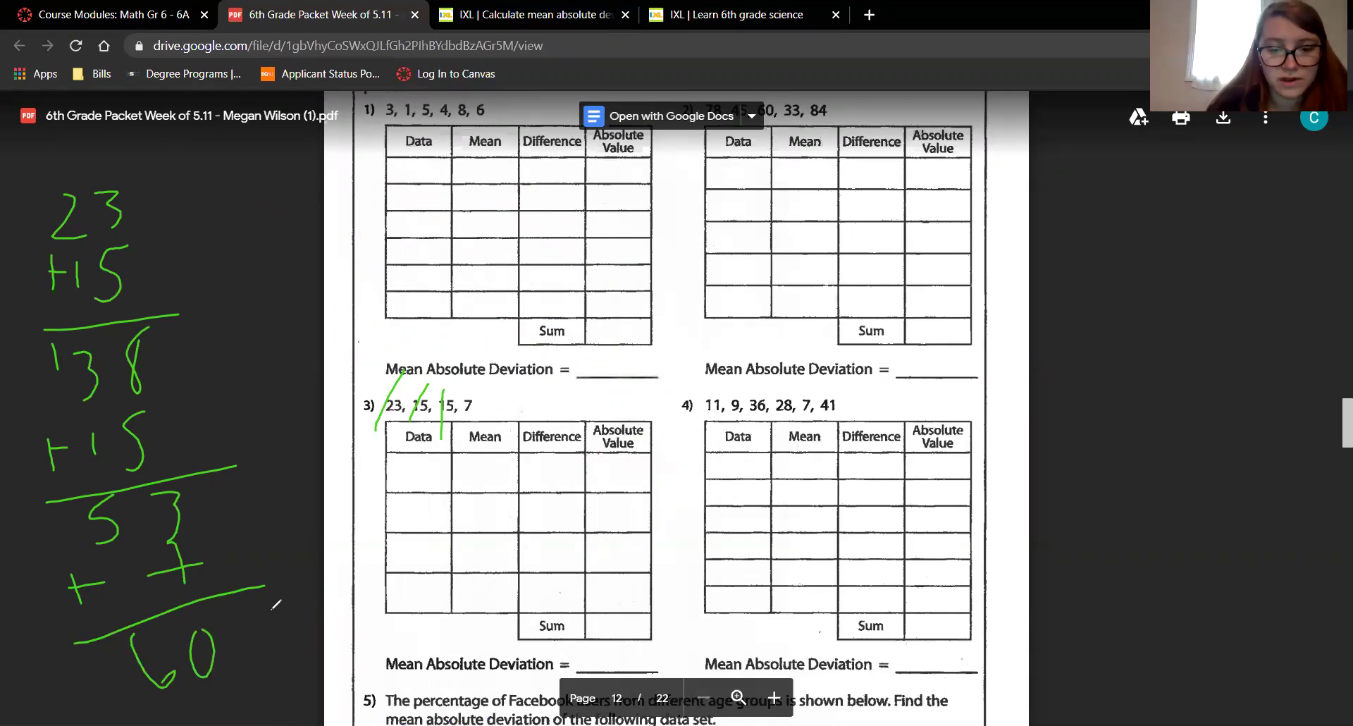
drag(482, 385, 460, 430)
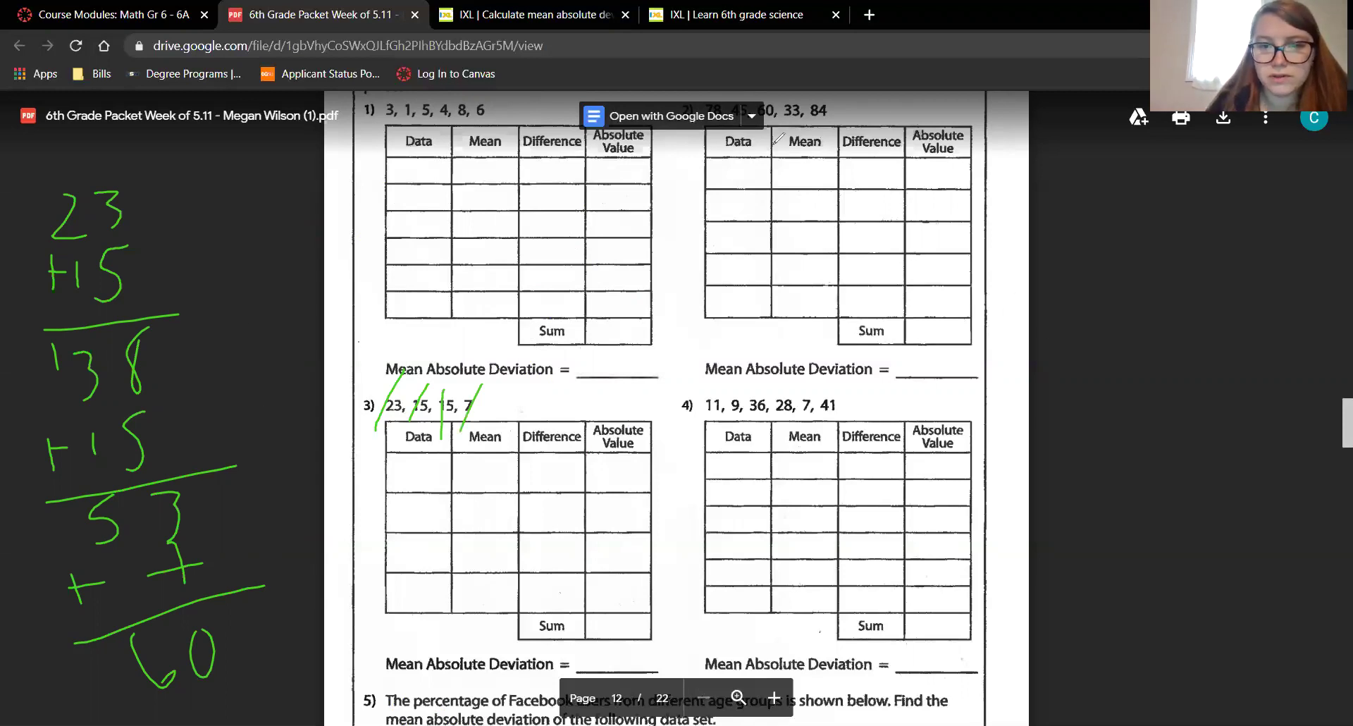
Step: Clear all the handwriting and set up the long division of 60 by 4 beside the worksheet
key(e)
mouse_move(162, 259)
mouse_down()
mouse_move(157, 317)
mouse_move(167, 301)
mouse_up()
mouse_move(202, 267)
mouse_down()
mouse_move(194, 305)
mouse_move(202, 267)
mouse_up()
mouse_move(132, 335)
mouse_down()
mouse_move(125, 261)
mouse_move(198, 215)
mouse_up()
drag(79, 291, 90, 309)
drag(84, 290, 90, 343)
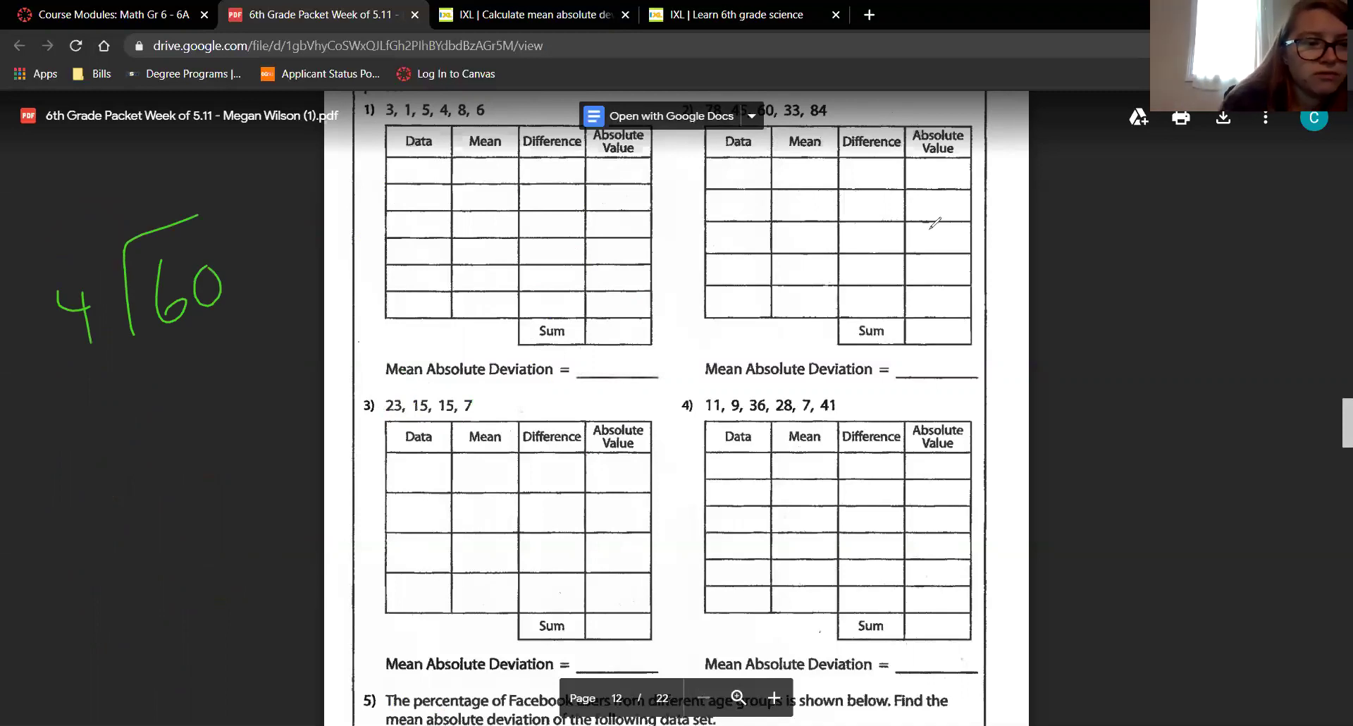
Step: Work the long division of 60 by 4, writing the quotient 15 with 4 and the remainder 20 in the working below
drag(117, 158, 132, 212)
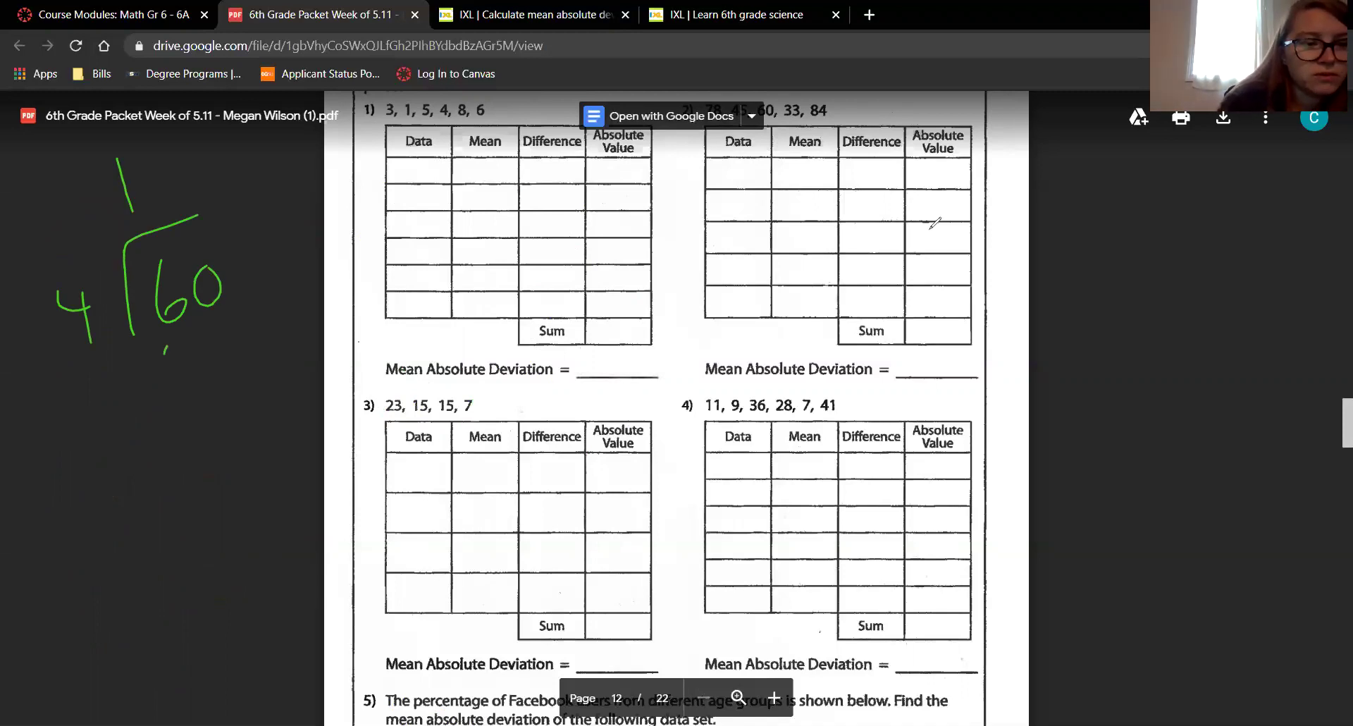
drag(166, 348, 189, 384)
drag(139, 428, 270, 396)
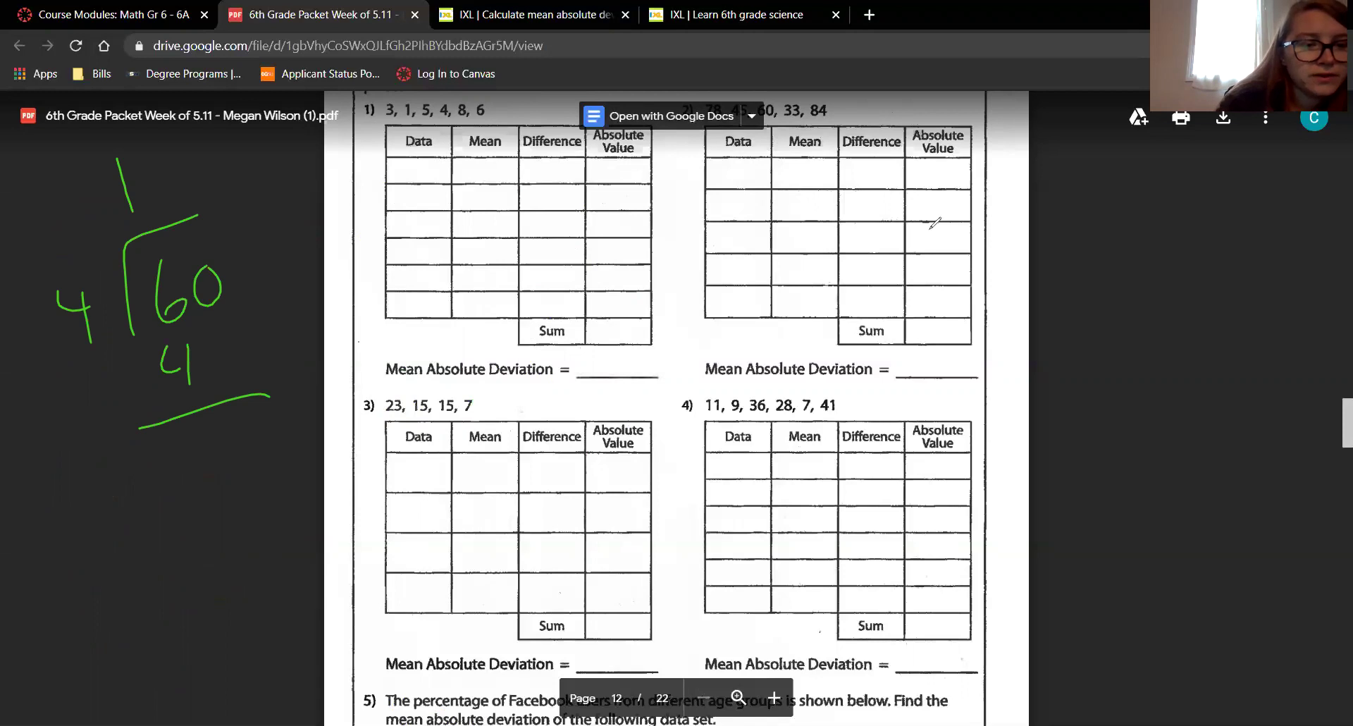
mouse_move(170, 444)
mouse_down()
mouse_move(199, 443)
mouse_move(224, 481)
mouse_up()
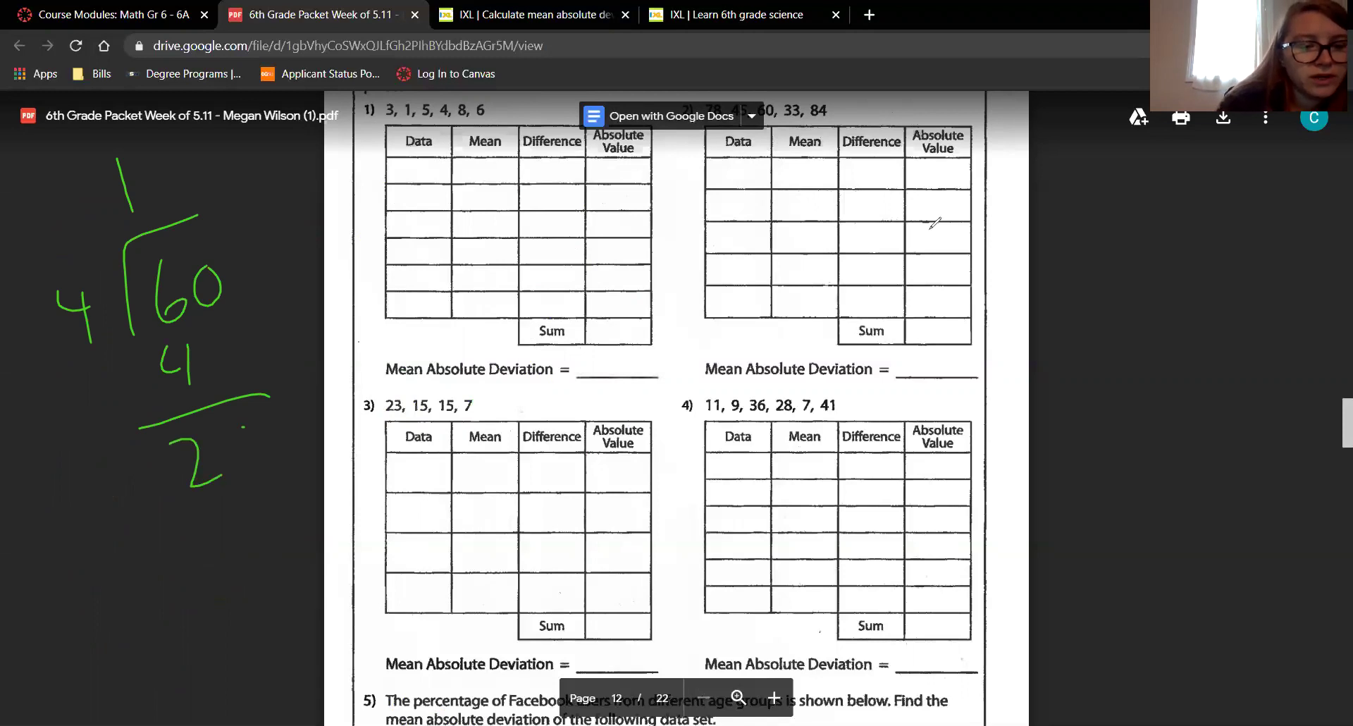
drag(245, 421, 248, 422)
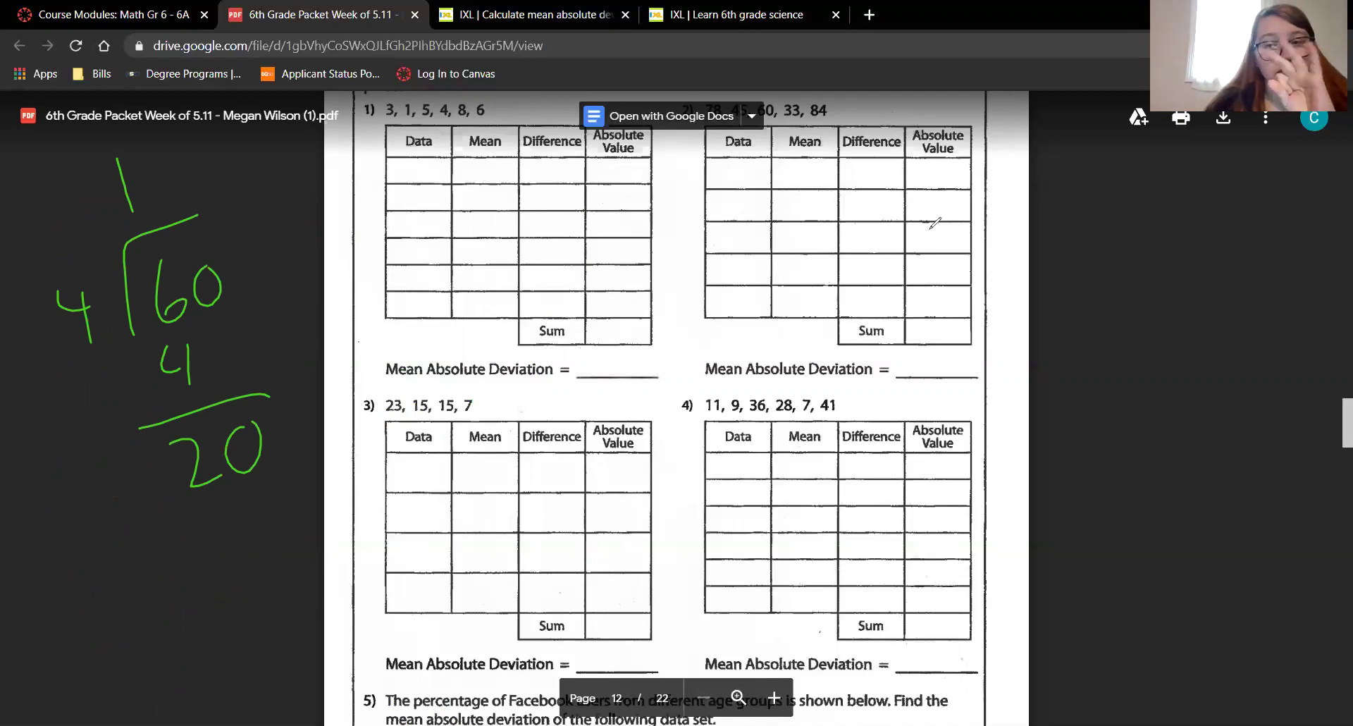
drag(189, 146, 149, 213)
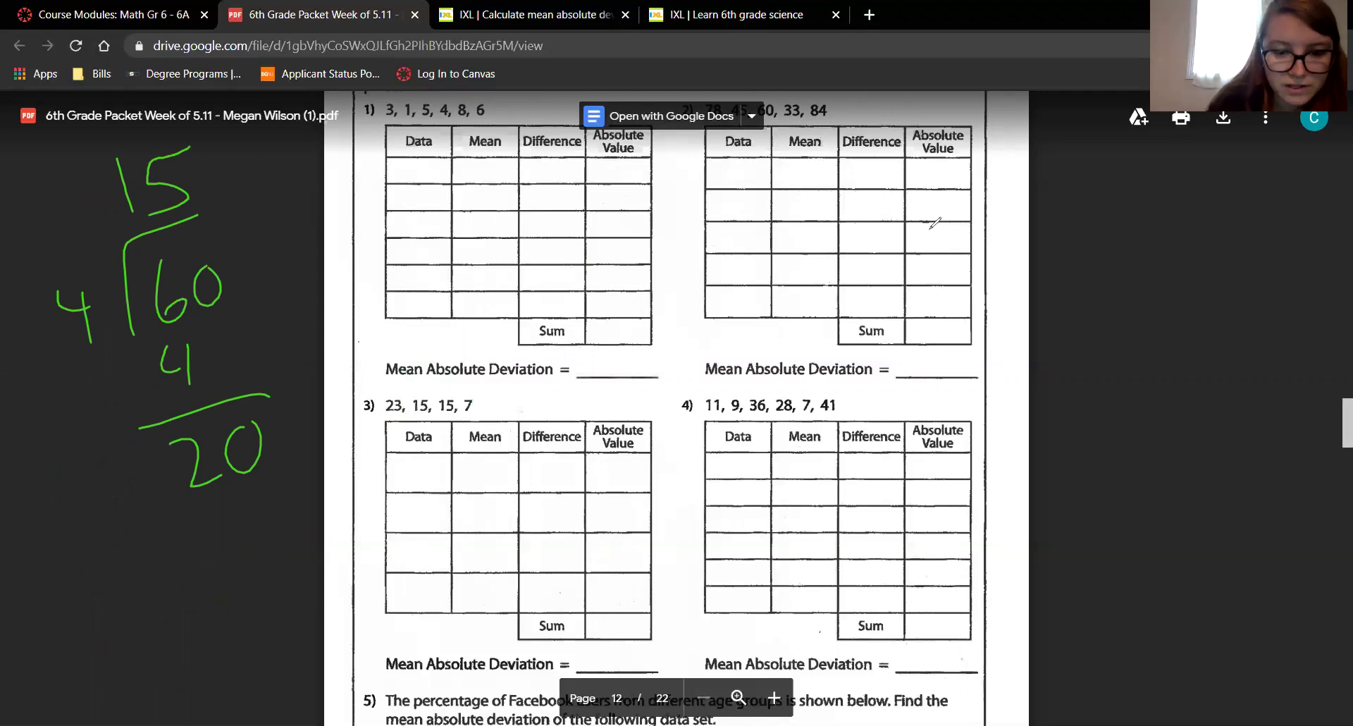
Step: Handwrite 15 in all four rows of problem 3's Mean column
mouse_move(472, 457)
mouse_down()
mouse_move(477, 481)
mouse_move(485, 462)
mouse_up()
drag(486, 462, 484, 528)
mouse_move(474, 540)
mouse_down()
mouse_move(477, 558)
mouse_move(501, 544)
mouse_move(486, 612)
mouse_up()
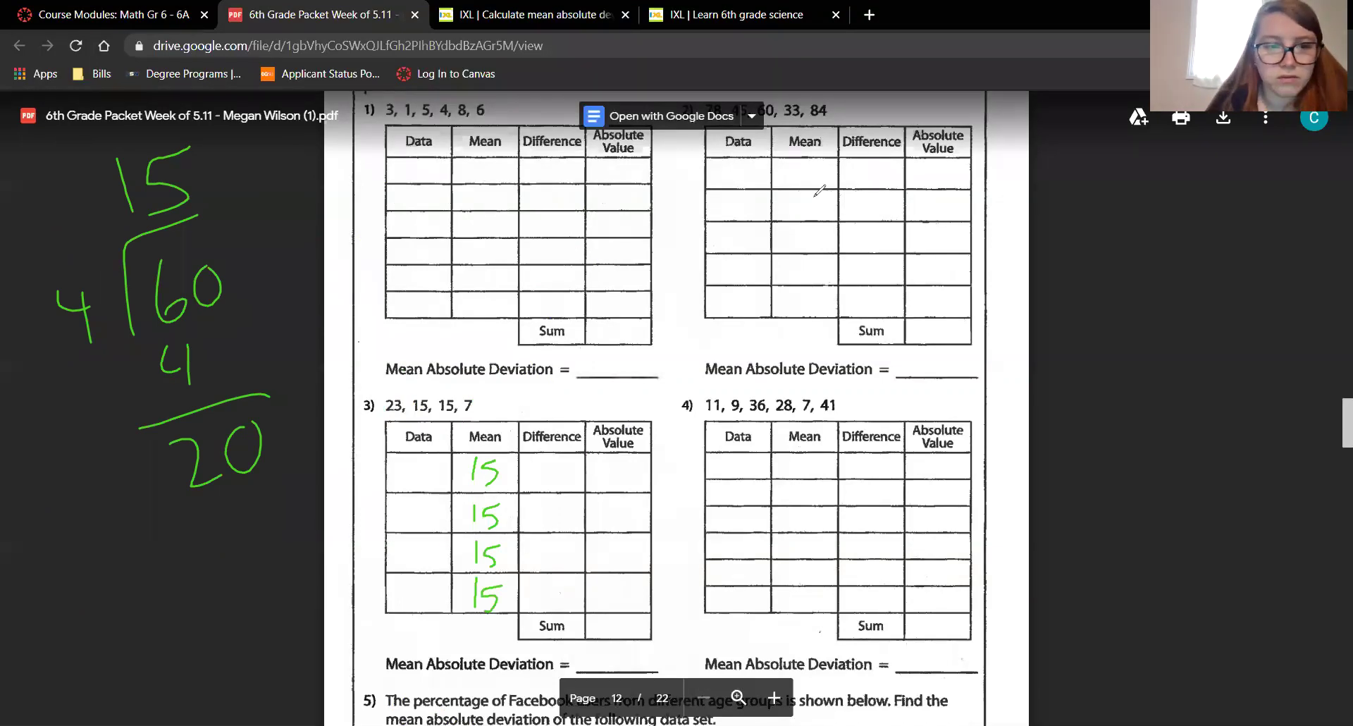
Step: Erase the long division working and fill problem 3's Data column with 23, 15, 15 and 7
mouse_move(173, 170)
mouse_down()
mouse_move(148, 295)
mouse_move(70, 331)
mouse_up()
drag(123, 162, 131, 204)
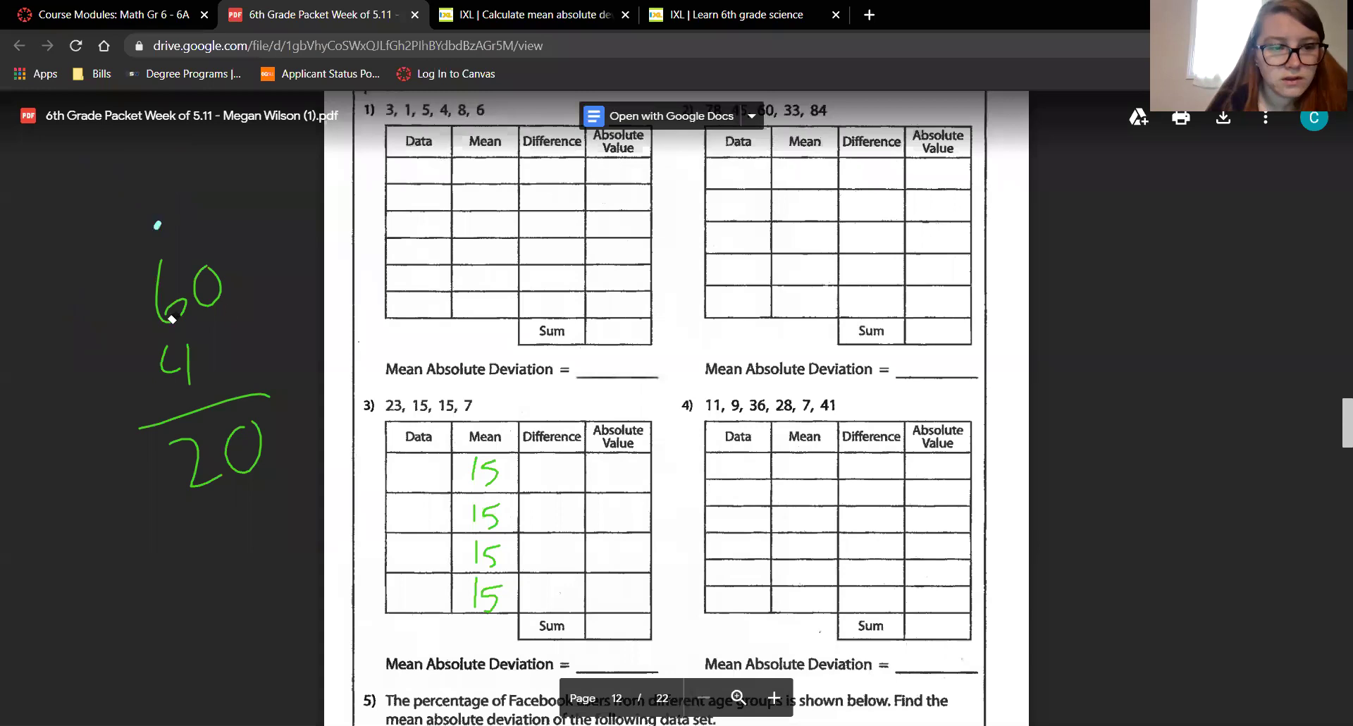
mouse_move(171, 319)
mouse_down()
mouse_move(197, 282)
mouse_move(182, 377)
mouse_move(236, 423)
mouse_move(190, 458)
mouse_up()
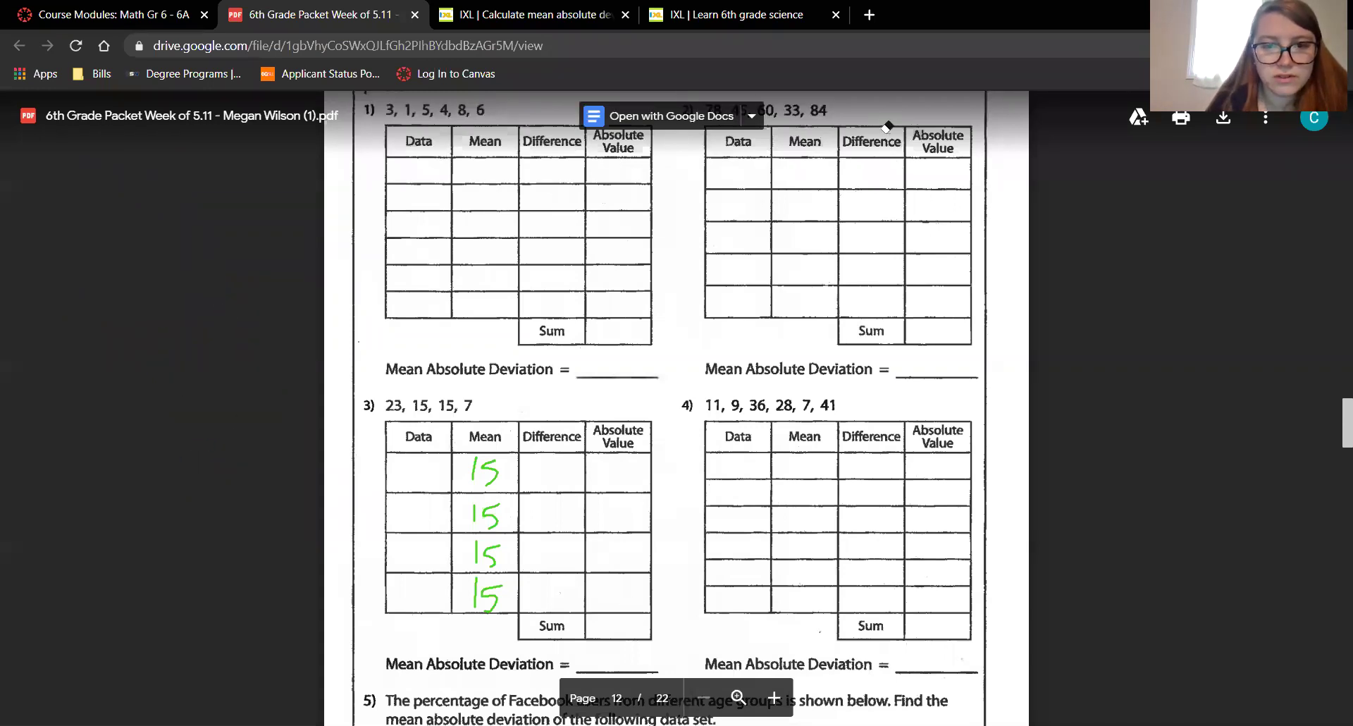
drag(397, 467, 421, 486)
mouse_move(402, 502)
mouse_down()
mouse_move(404, 568)
mouse_move(417, 610)
mouse_move(431, 600)
mouse_up()
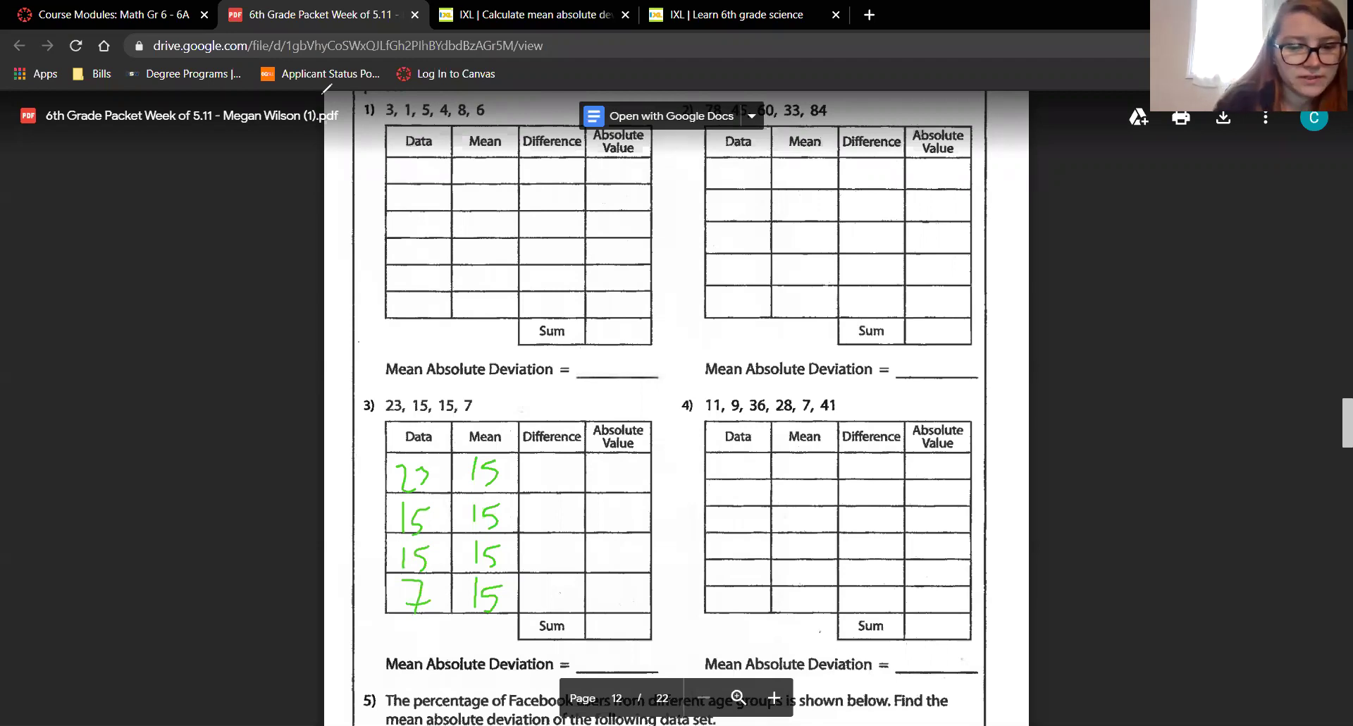
Step: Set up the subtraction 23 − 15 in green beside the worksheet, undoing the misplaced 1 and ruling a line below
drag(113, 224, 159, 277)
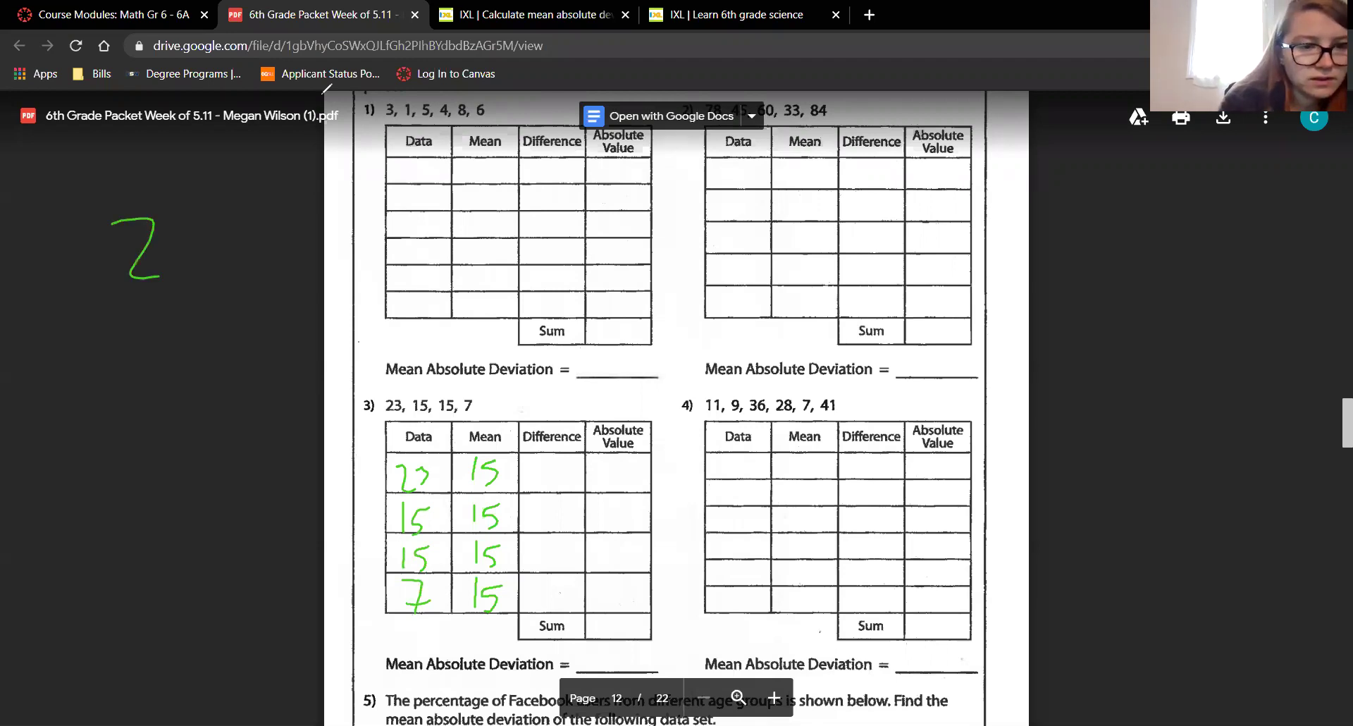
drag(174, 203, 198, 271)
drag(84, 304, 89, 370)
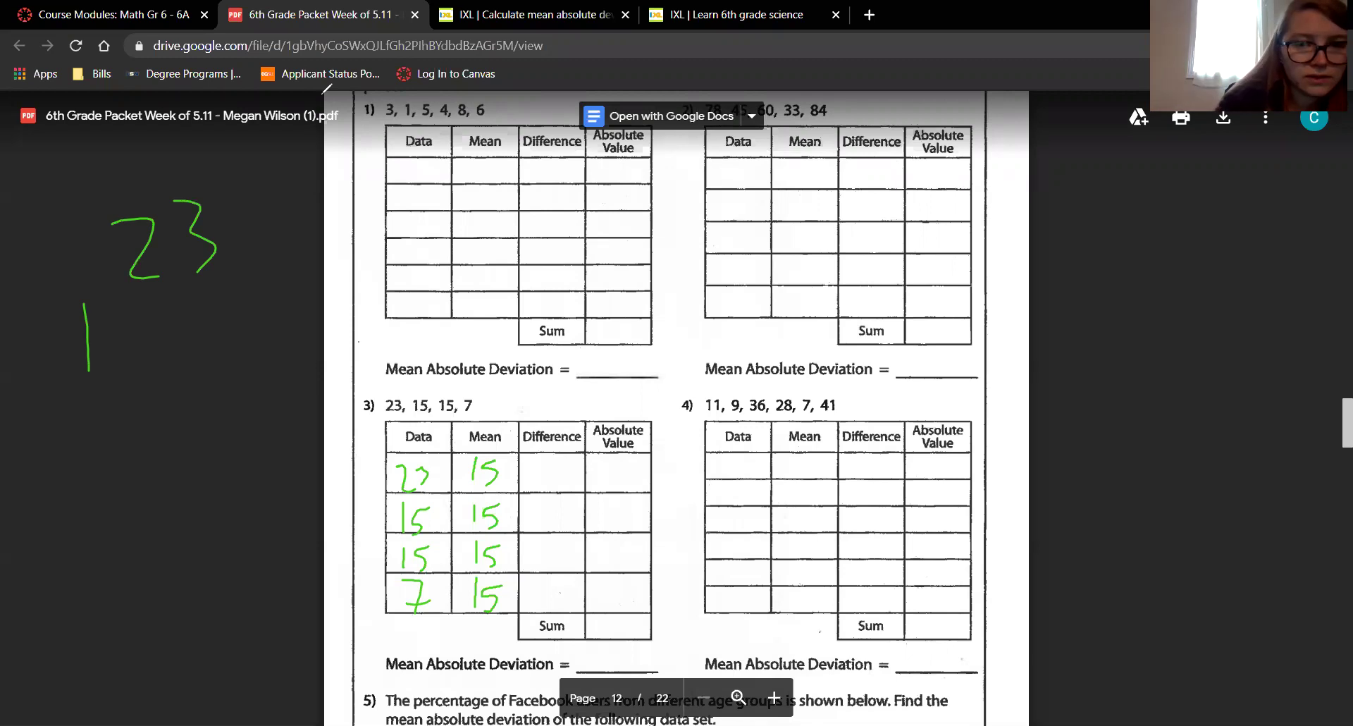
key(ctrl+z)
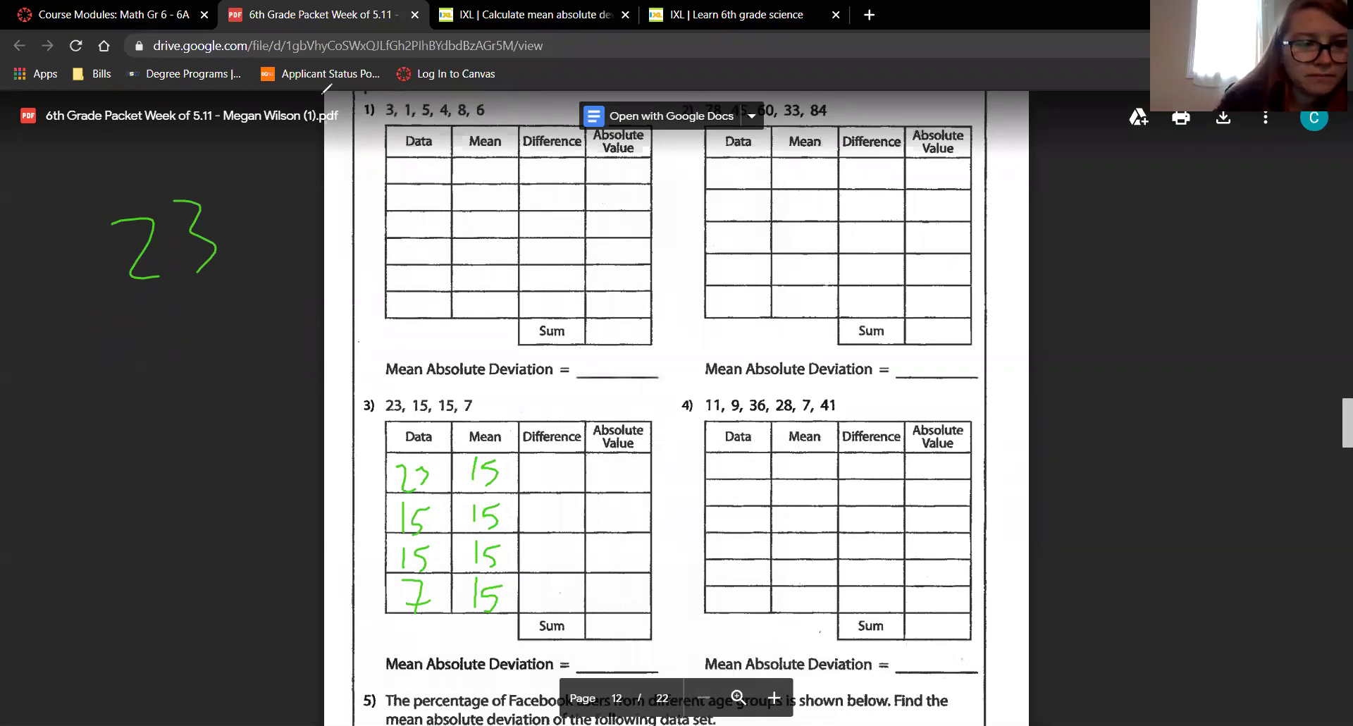
drag(65, 325, 81, 328)
drag(138, 310, 138, 357)
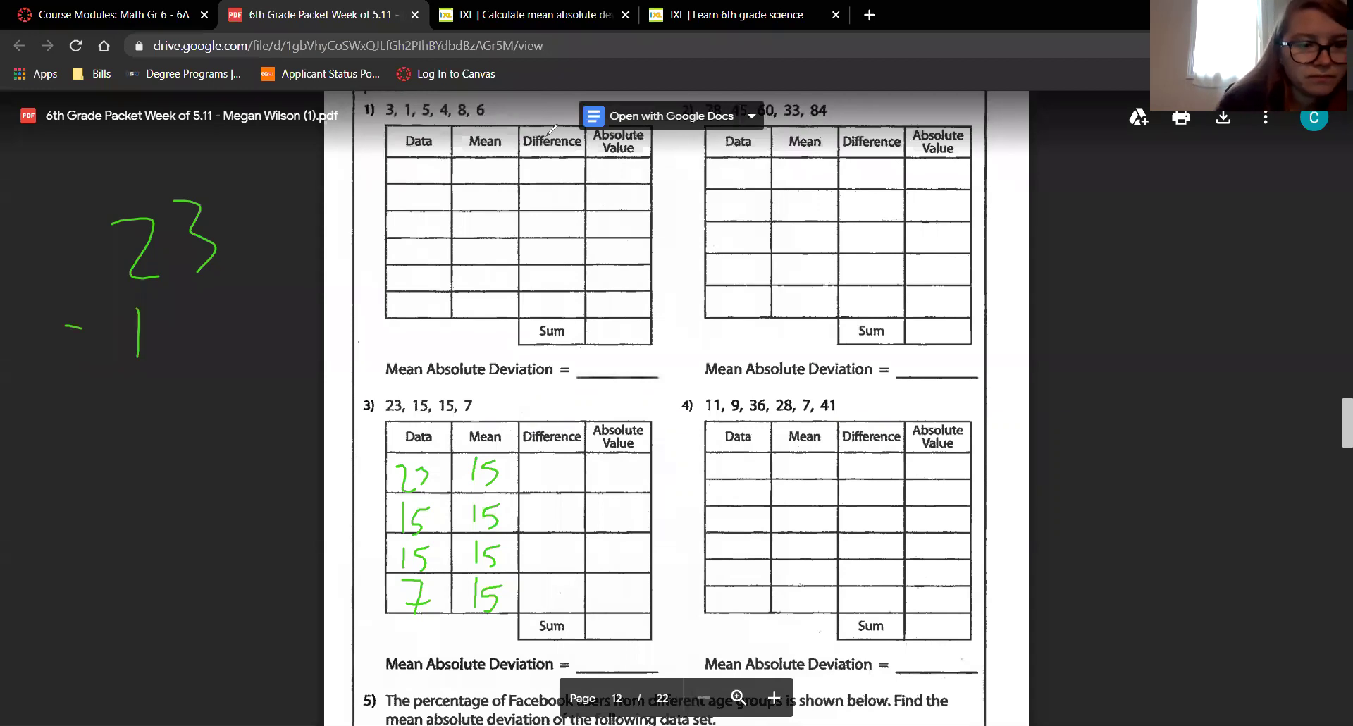
mouse_move(201, 305)
mouse_down()
mouse_move(189, 354)
mouse_move(233, 304)
mouse_up()
drag(83, 387, 249, 376)
Step: Borrow from the 2 by striking it and writing 1, mark a 1 before the 3, and write the difference 08
drag(85, 166, 88, 202)
drag(150, 213, 130, 276)
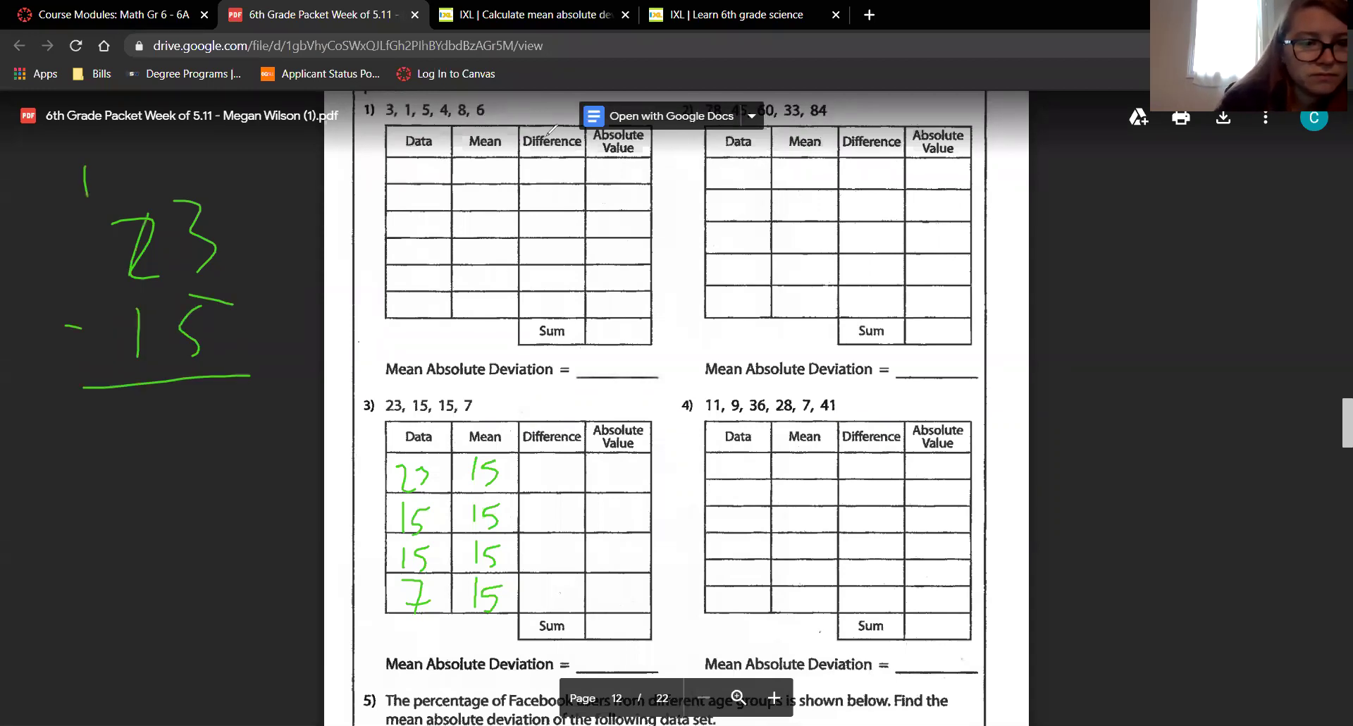
drag(167, 192, 168, 290)
drag(238, 393, 222, 454)
drag(162, 390, 146, 427)
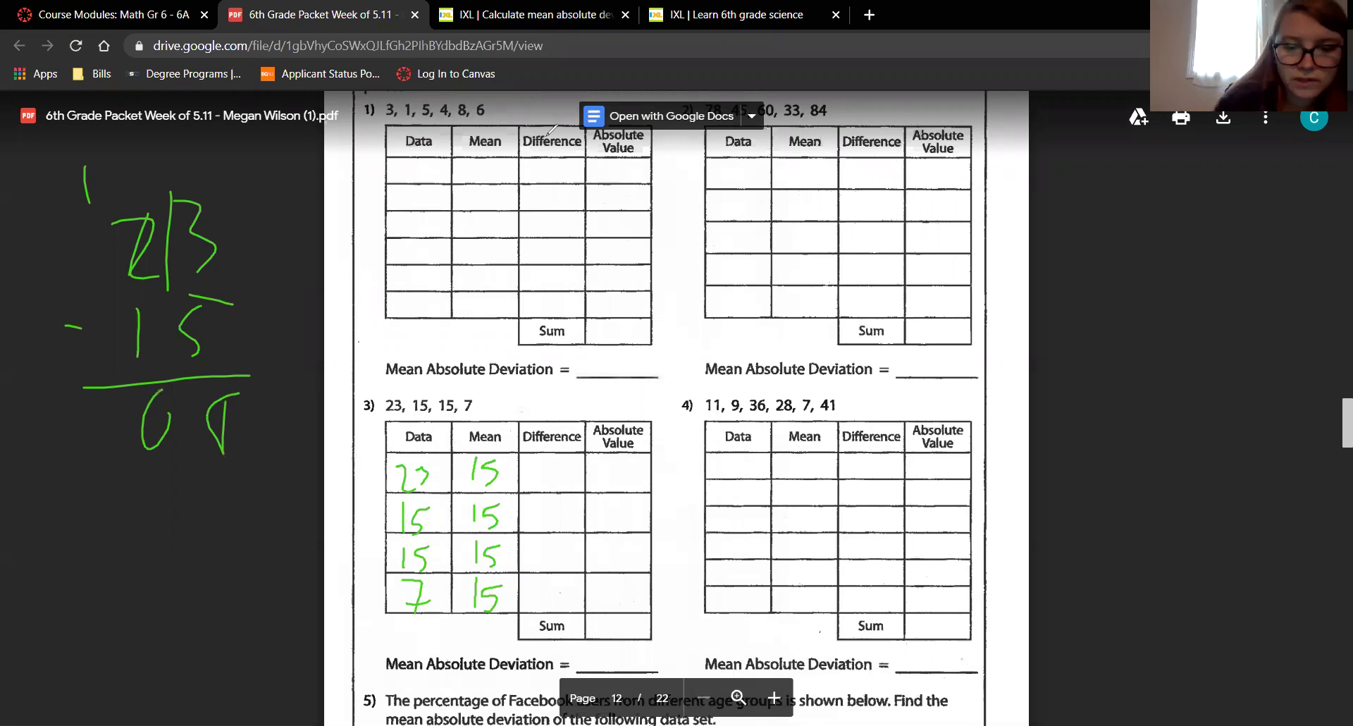
Step: Fill problem 3's Difference column with 8, 0, 0 and -8
mouse_move(556, 457)
mouse_down()
mouse_move(539, 486)
mouse_move(558, 455)
mouse_up()
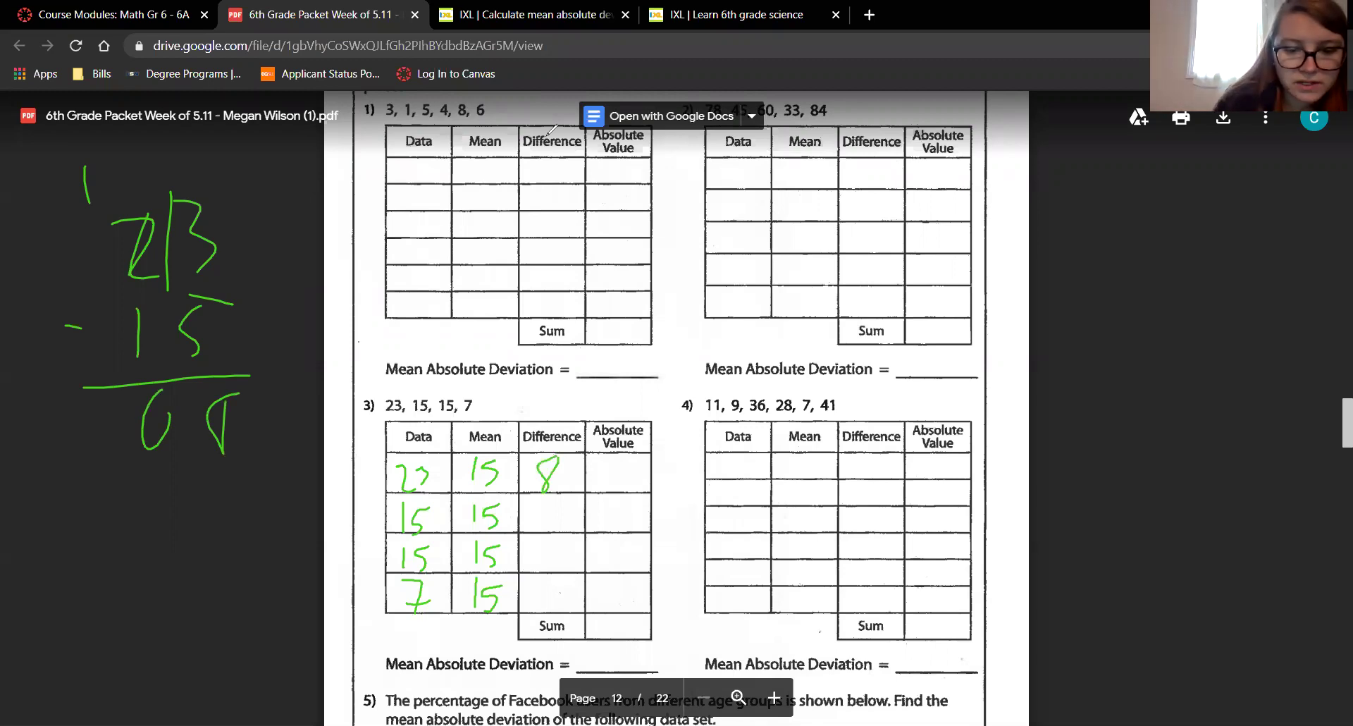
mouse_move(550, 503)
mouse_down()
mouse_move(538, 563)
mouse_move(552, 538)
mouse_up()
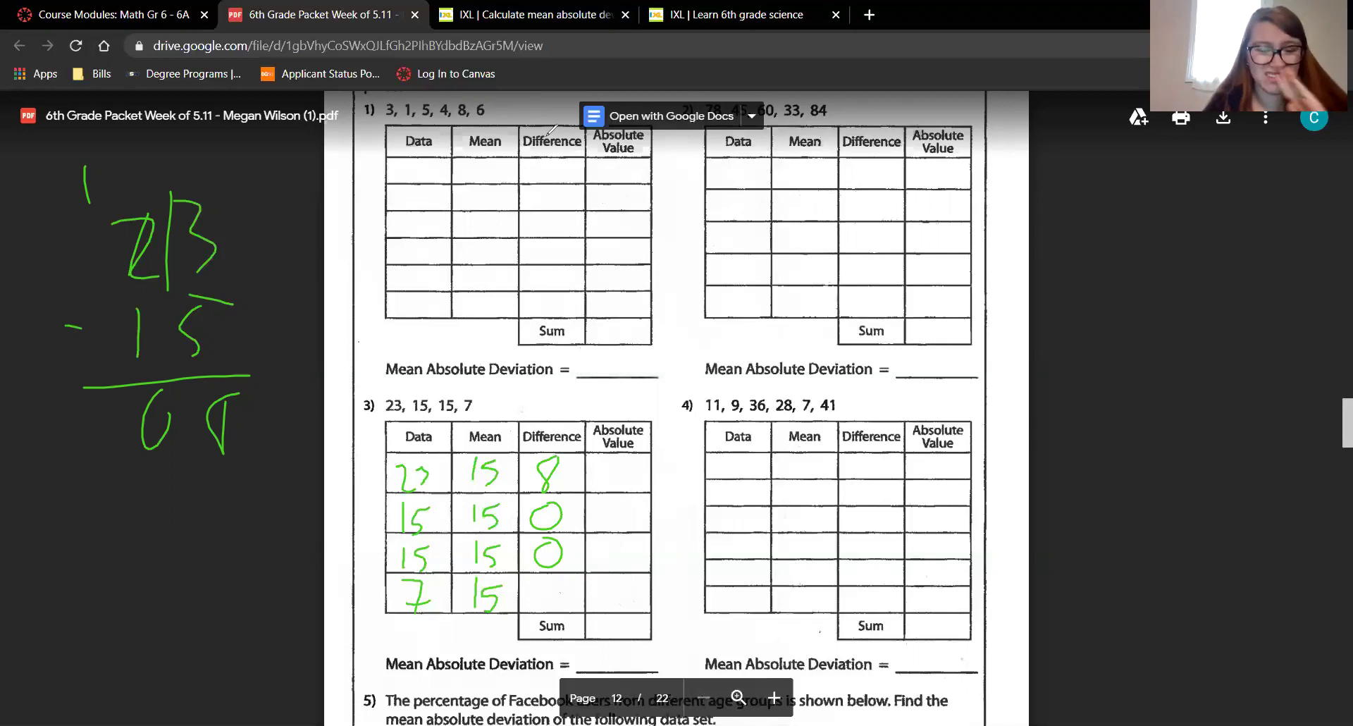
mouse_move(516, 587)
mouse_down()
mouse_move(553, 610)
mouse_move(565, 574)
mouse_up()
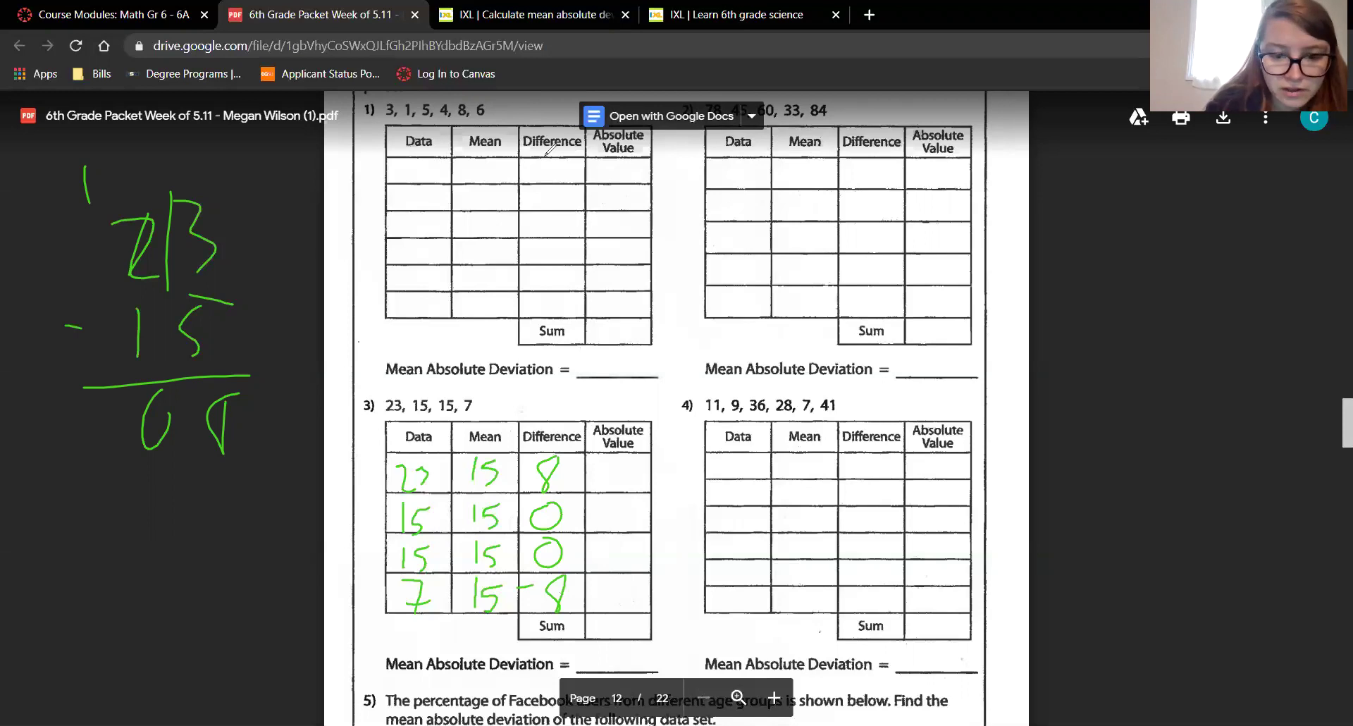
Step: Fill problem 3's Absolute Value column with 8, 0, 0 and a smaller, redrawn 8, and write 16 as the Sum
mouse_move(602, 463)
mouse_down()
mouse_move(610, 485)
mouse_move(620, 457)
mouse_move(623, 503)
mouse_up()
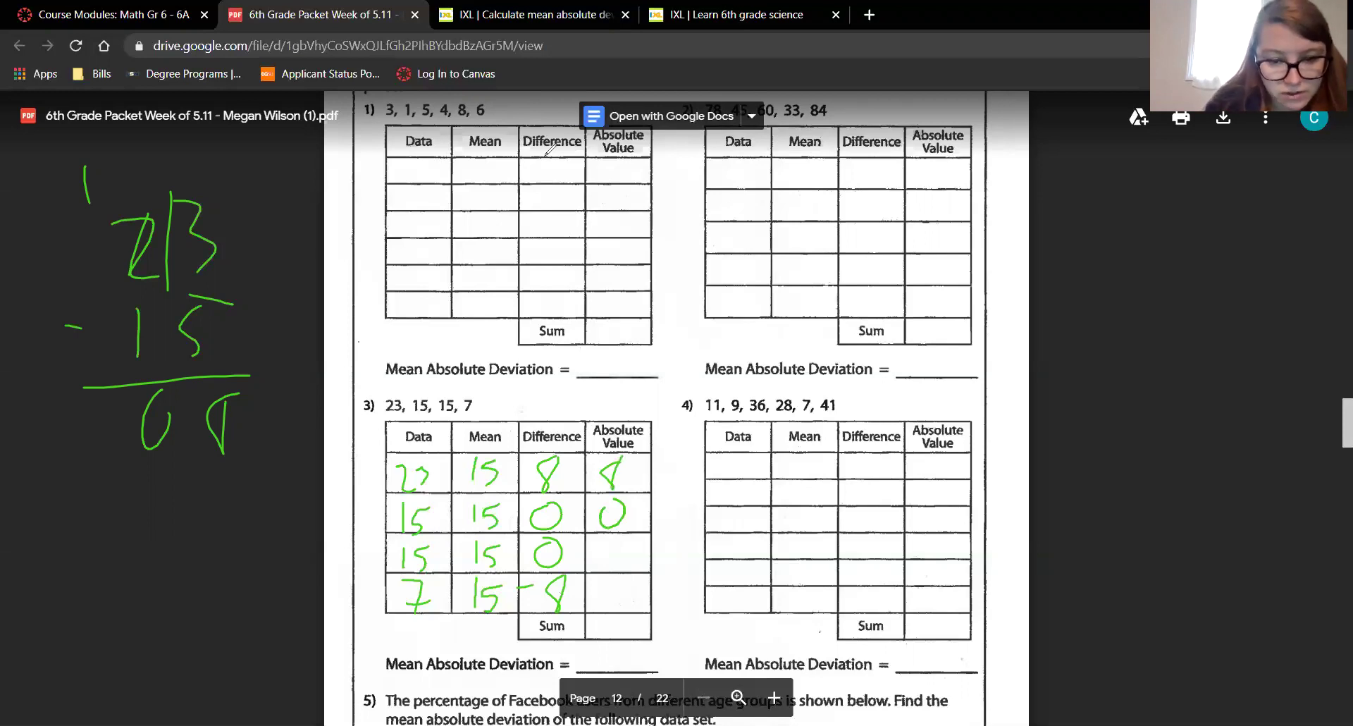
mouse_move(624, 555)
mouse_down()
mouse_move(610, 619)
mouse_move(621, 580)
mouse_up()
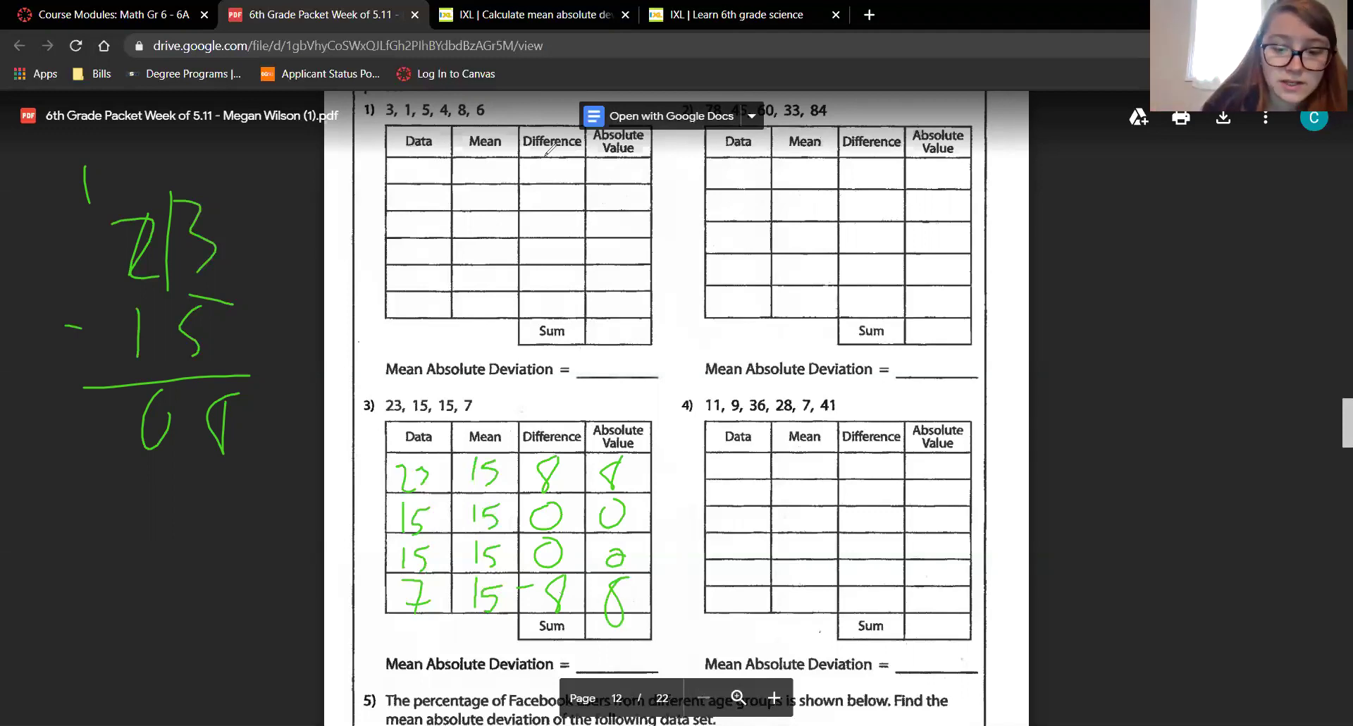
key(ctrl+z)
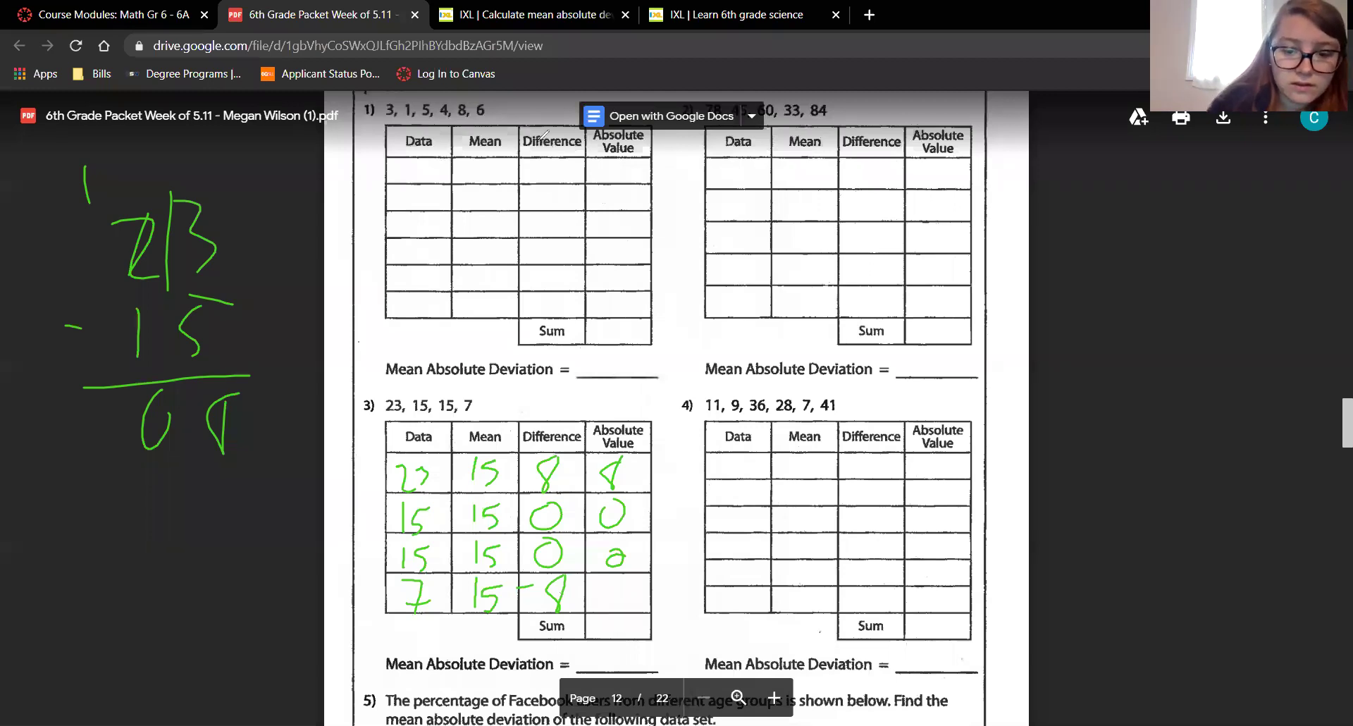
key(ctrl+y)
drag(607, 615, 608, 632)
mouse_move(632, 610)
mouse_down()
mouse_move(630, 634)
mouse_move(640, 626)
mouse_up()
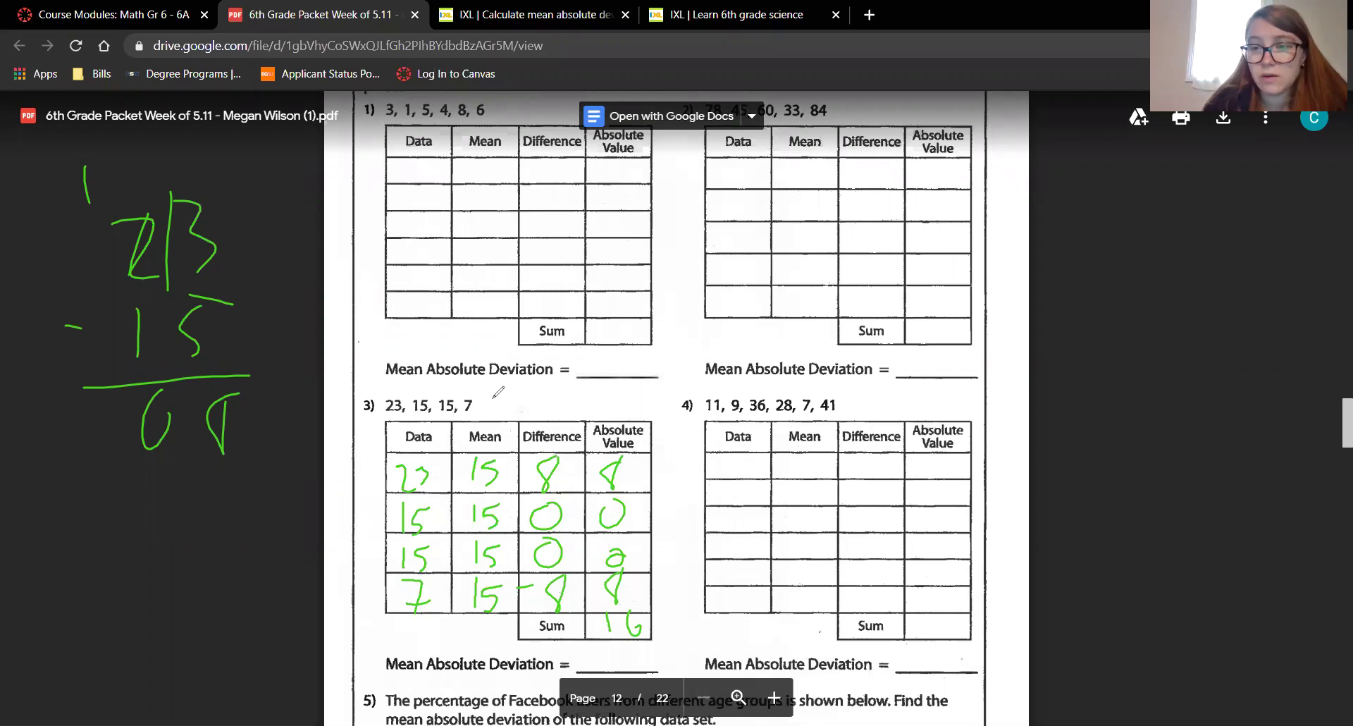
Step: Circle problem 3's data list and set up the division of 16 by 4 below the subtraction
mouse_move(438, 379)
mouse_down()
mouse_move(368, 409)
mouse_move(482, 407)
mouse_move(386, 384)
mouse_up()
drag(196, 549, 193, 605)
drag(233, 534, 243, 587)
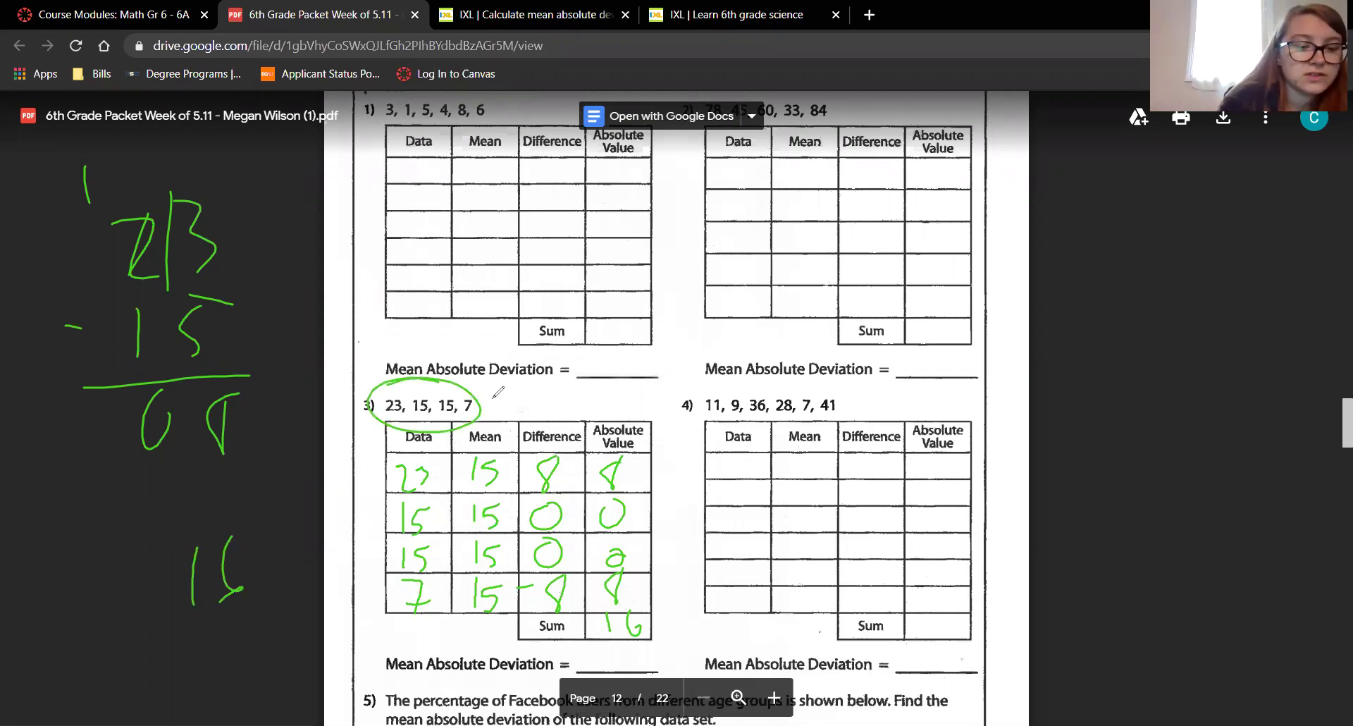
mouse_move(158, 606)
mouse_down()
mouse_move(169, 528)
mouse_move(229, 518)
mouse_up()
drag(114, 558, 141, 572)
drag(146, 565, 148, 628)
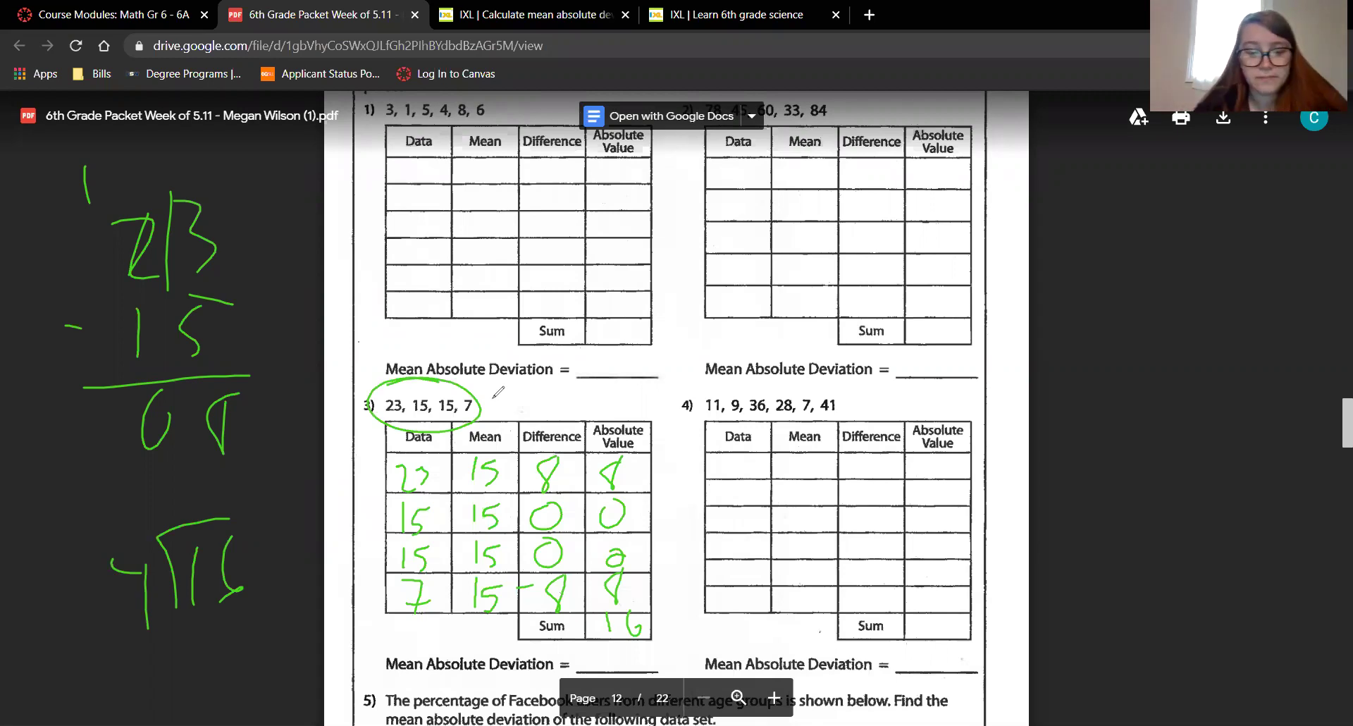
Step: Write the quotient 4 above the 16 and enter 4 as problem 3's Mean Absolute Deviation
drag(177, 468, 187, 493)
drag(200, 464, 205, 498)
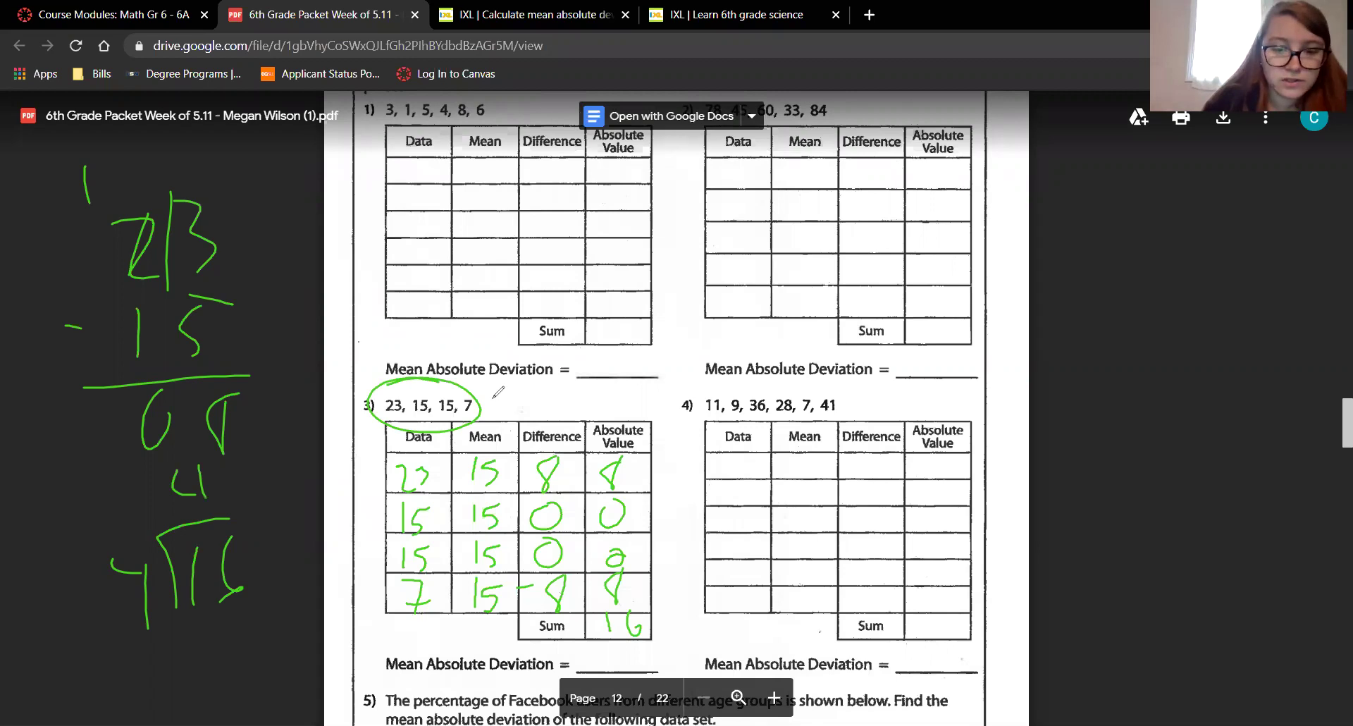
mouse_move(606, 642)
mouse_down()
mouse_move(599, 653)
mouse_move(618, 649)
mouse_move(626, 663)
mouse_up()
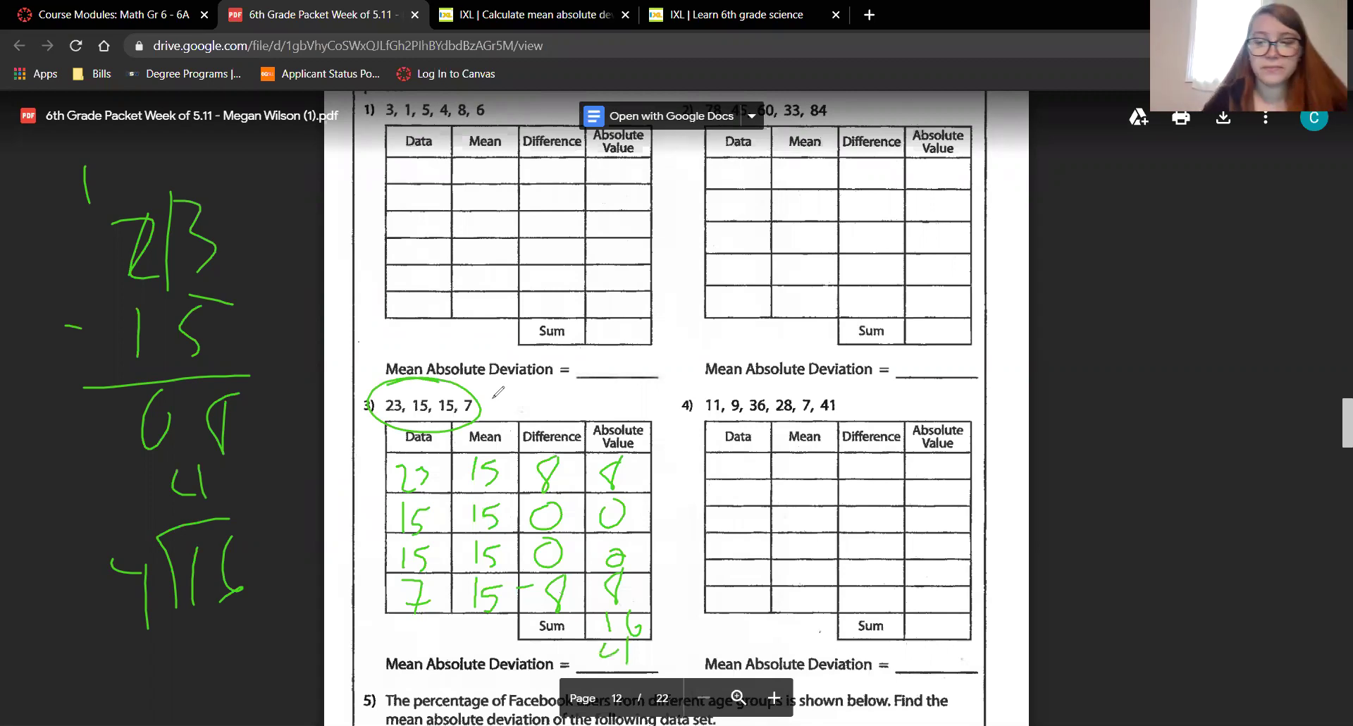